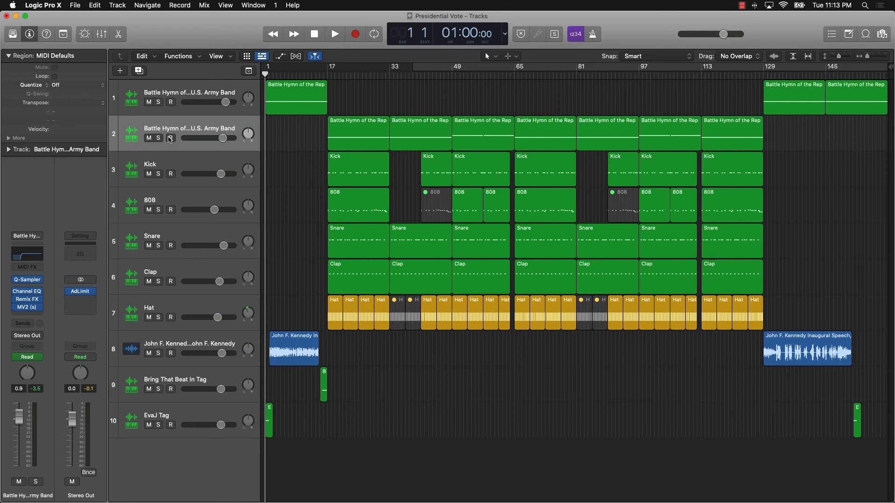
Play the whole arrangement, return the playhead to bar 1 and select the first Battle Hymn track.
{"action": "key", "text": "space"}
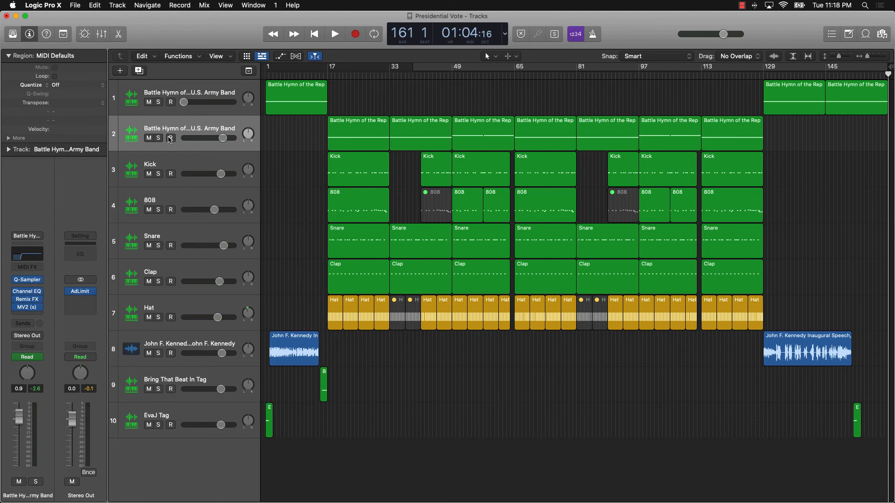
{"action": "key", "text": "Return"}
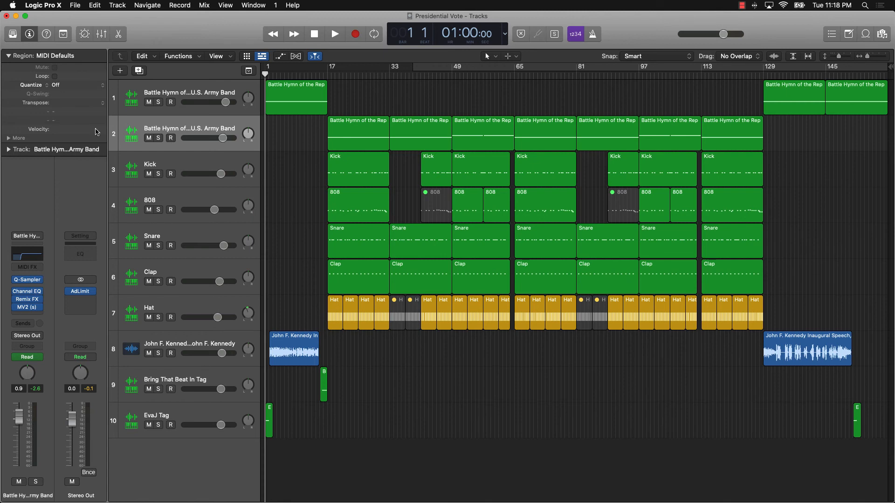
{"action": "left_click", "coordinate": [170, 91]}
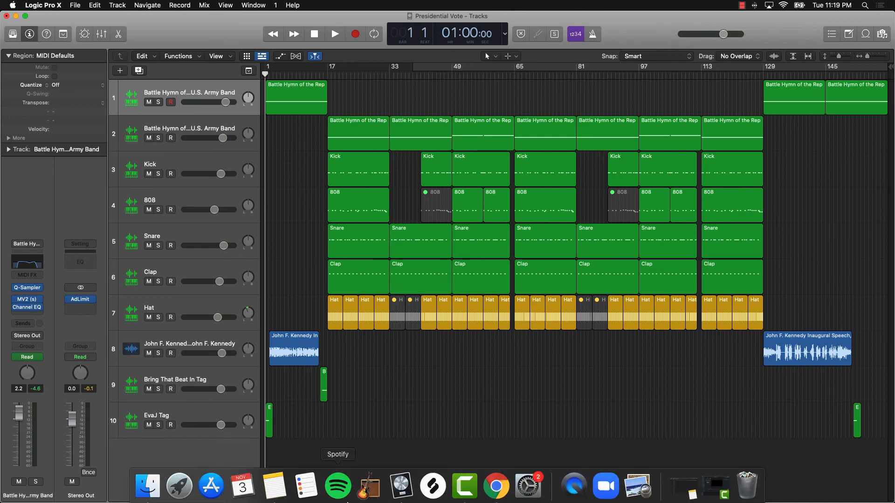
Switch to Chrome and look through the free music list in YouTube Studio's audio library.
{"action": "left_click", "coordinate": [493, 496]}
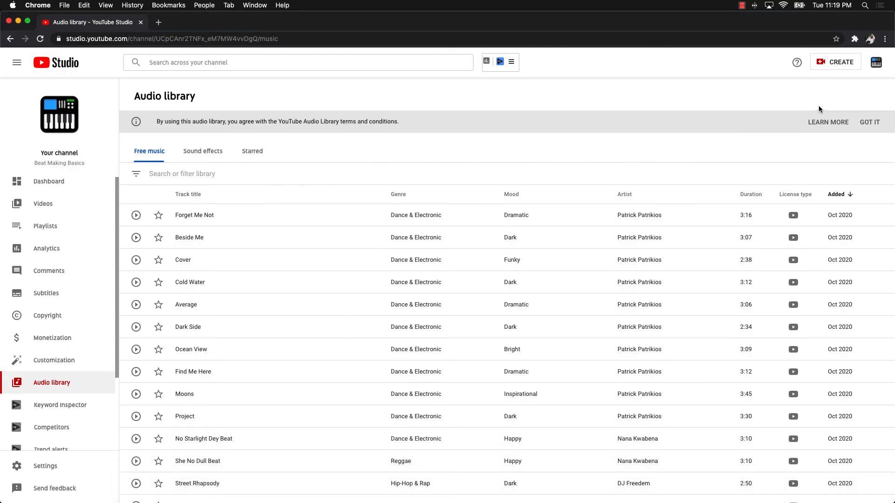
{"action": "left_click", "coordinate": [877, 66]}
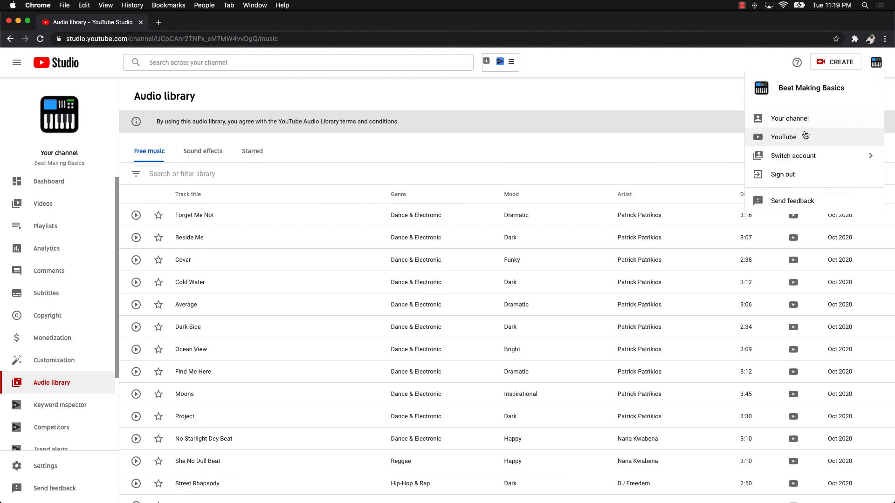
{"action": "left_click", "coordinate": [628, 95]}
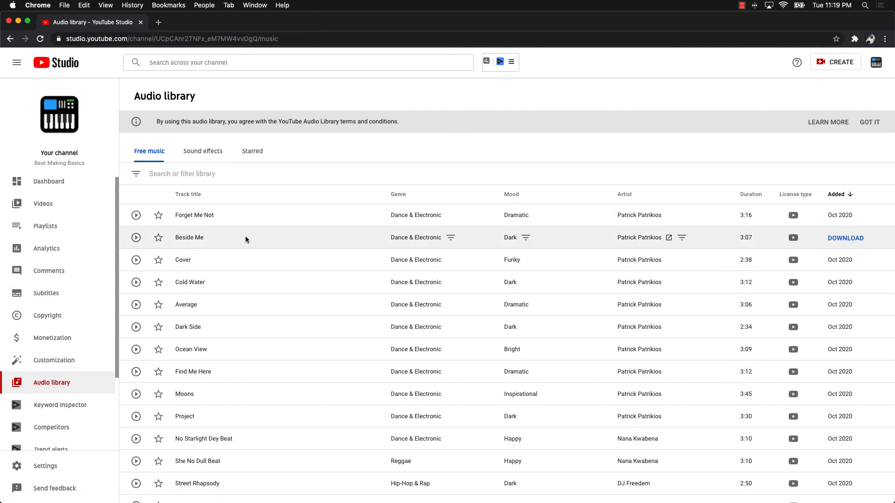
{"action": "scroll", "coordinate": [241, 298], "scroll_direction": "down", "scroll_amount": 1}
{"action": "scroll", "coordinate": [240, 310], "scroll_direction": "down", "scroll_amount": 15}
{"action": "scroll", "coordinate": [240, 311], "scroll_direction": "up", "scroll_amount": 16}
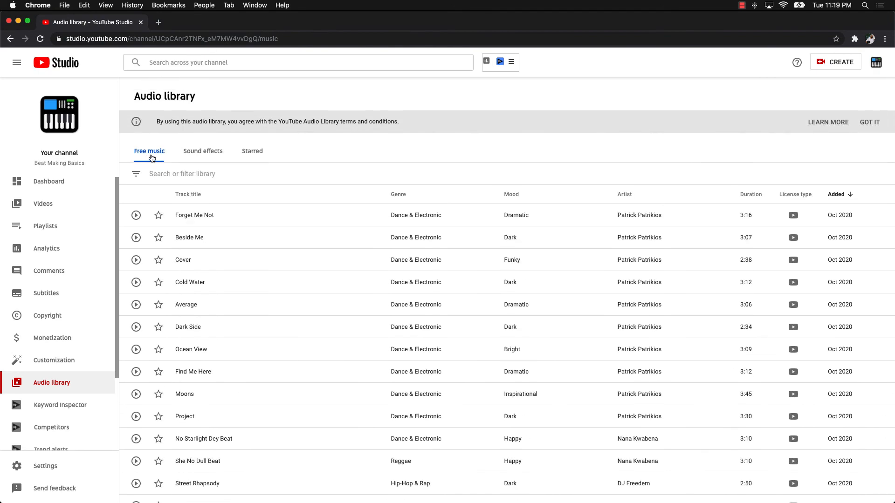
Search the free music library for "president".
{"action": "left_click", "coordinate": [194, 173]}
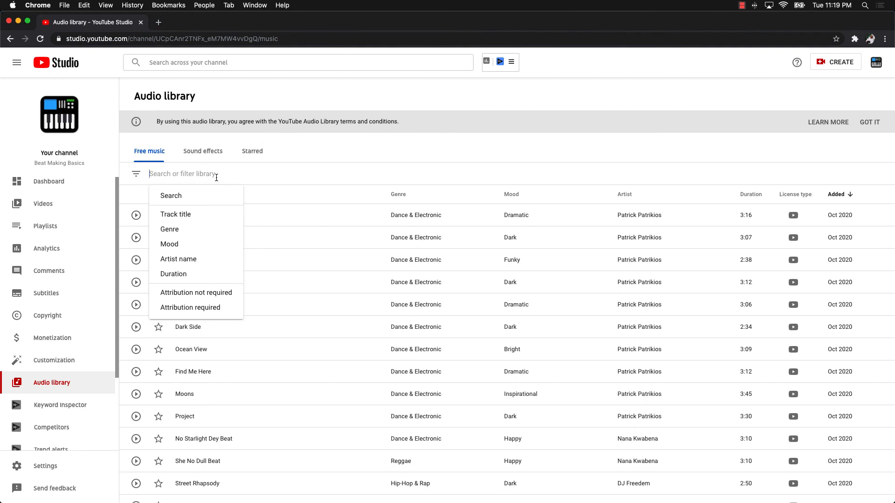
{"action": "type", "text": "pre"}
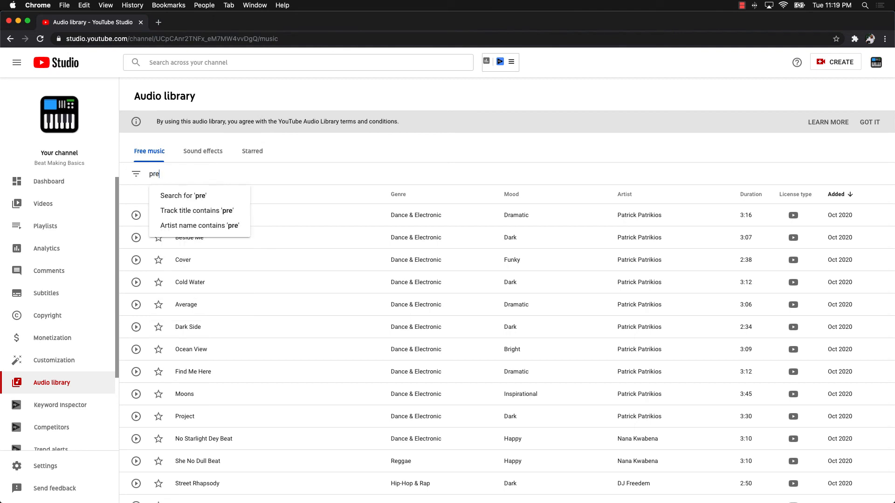
{"action": "type", "text": "sident"}
{"action": "key", "text": "Return"}
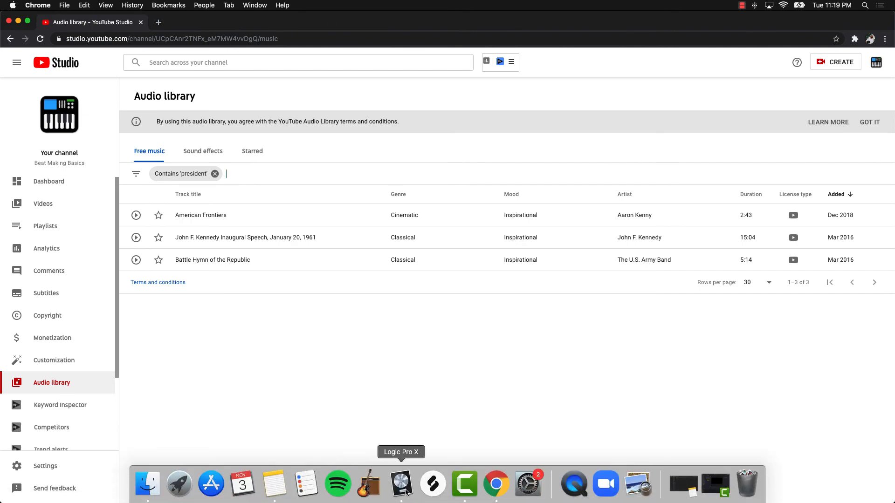
Switch to Logic Pro X and examine the first Battle Hymn track's full waveform and sampled section in Quick Sampler.
{"action": "left_click", "coordinate": [402, 484]}
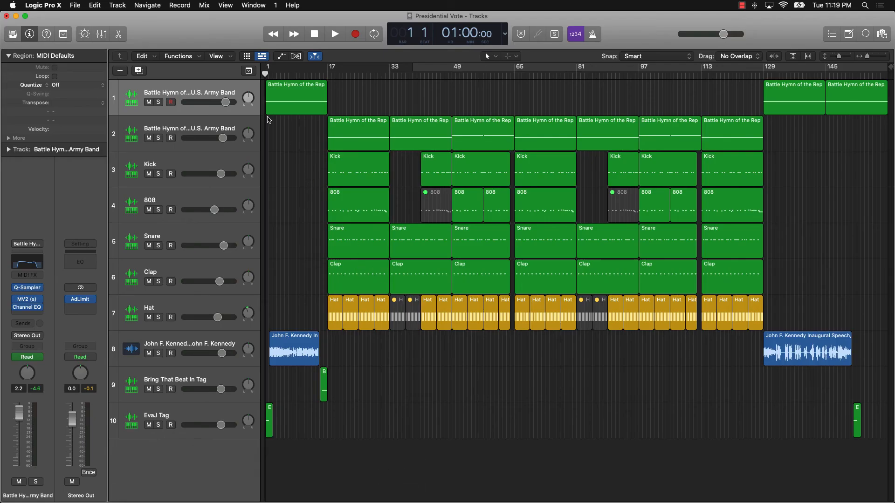
{"action": "left_click", "coordinate": [128, 96]}
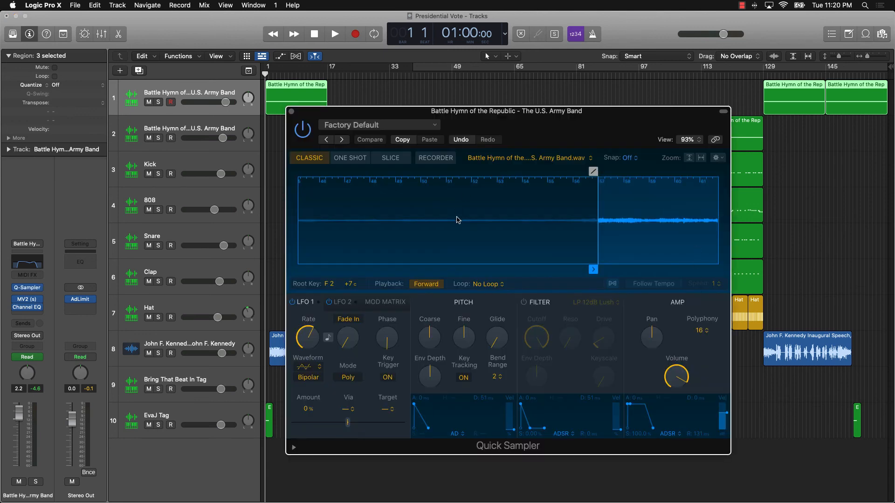
{"action": "scroll", "coordinate": [458, 220], "scroll_direction": "right", "scroll_amount": 6}
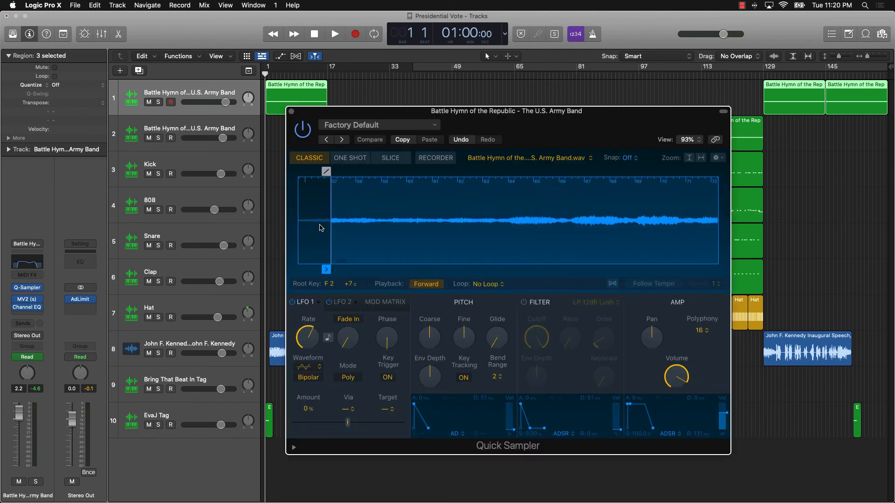
{"action": "scroll", "coordinate": [321, 228], "scroll_direction": "left", "scroll_amount": 10}
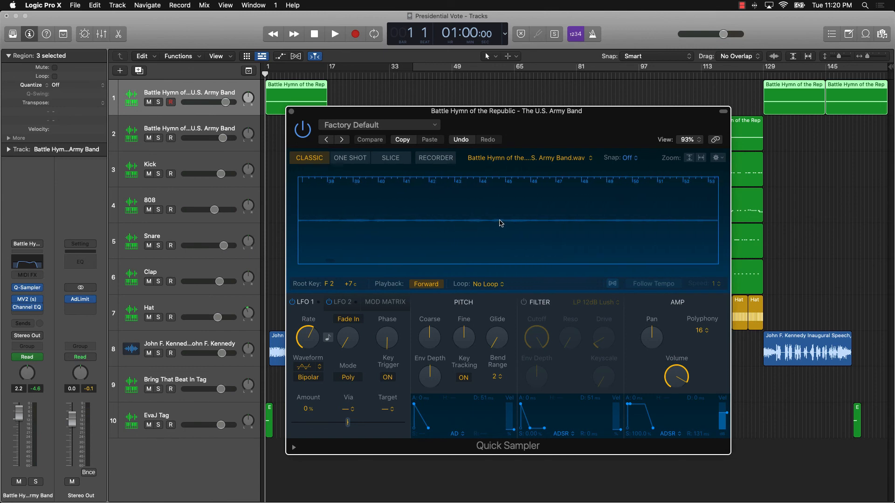
{"action": "scroll", "coordinate": [500, 223], "scroll_direction": "left", "scroll_amount": 10}
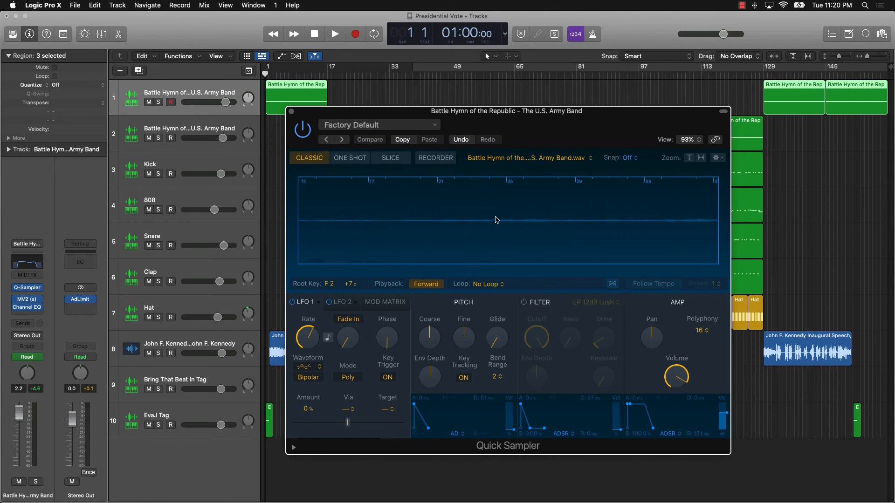
{"action": "scroll", "coordinate": [497, 220], "scroll_direction": "down", "scroll_amount": 10}
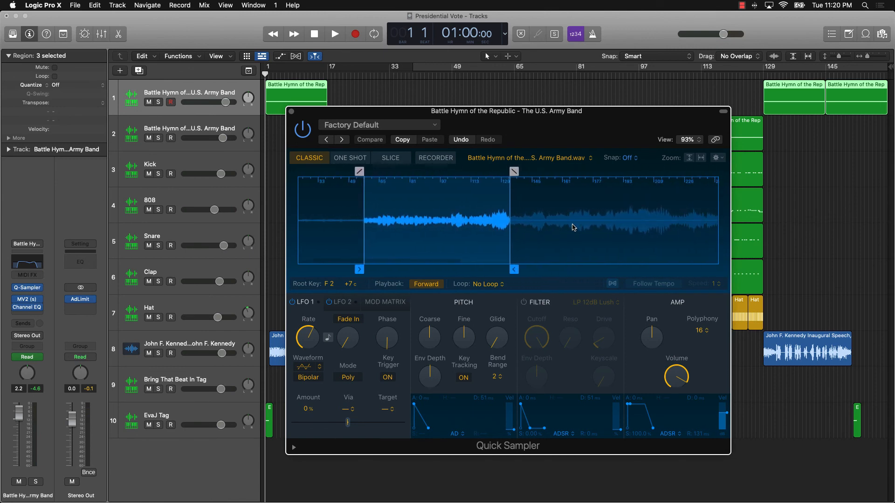
{"action": "scroll", "coordinate": [573, 227], "scroll_direction": "right", "scroll_amount": 10}
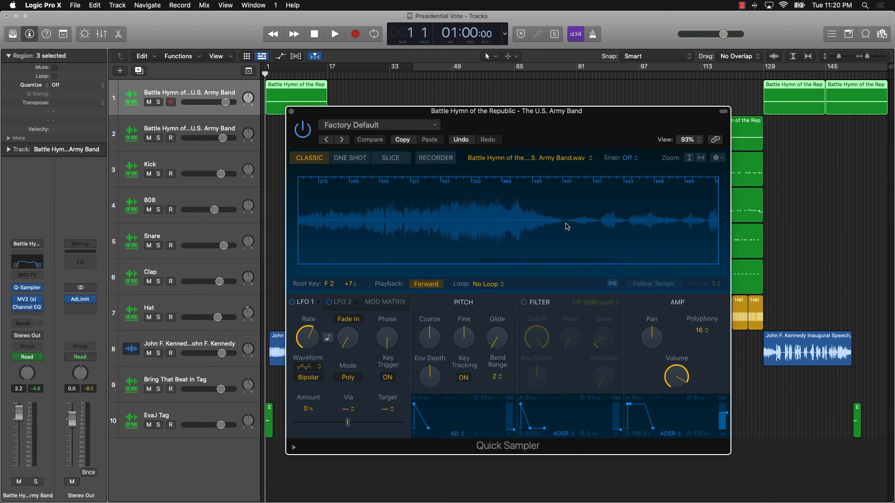
{"action": "scroll", "coordinate": [566, 226], "scroll_direction": "down", "scroll_amount": 5}
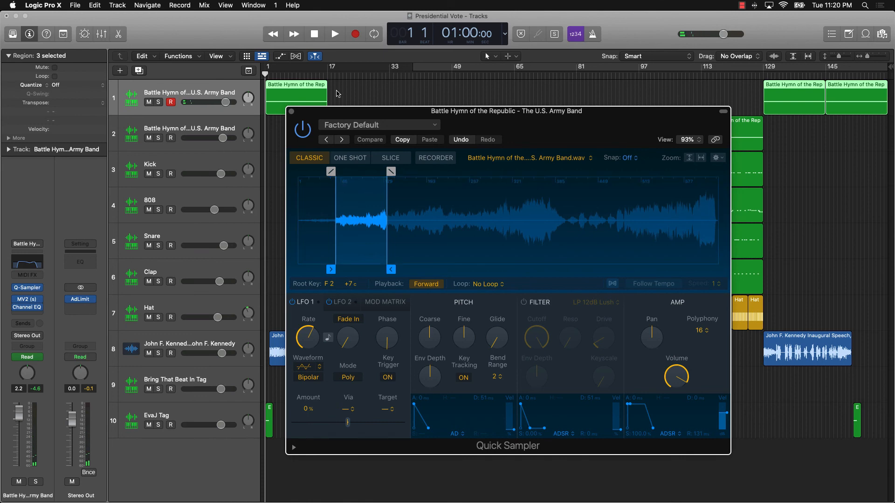
{"action": "left_click", "coordinate": [292, 112]}
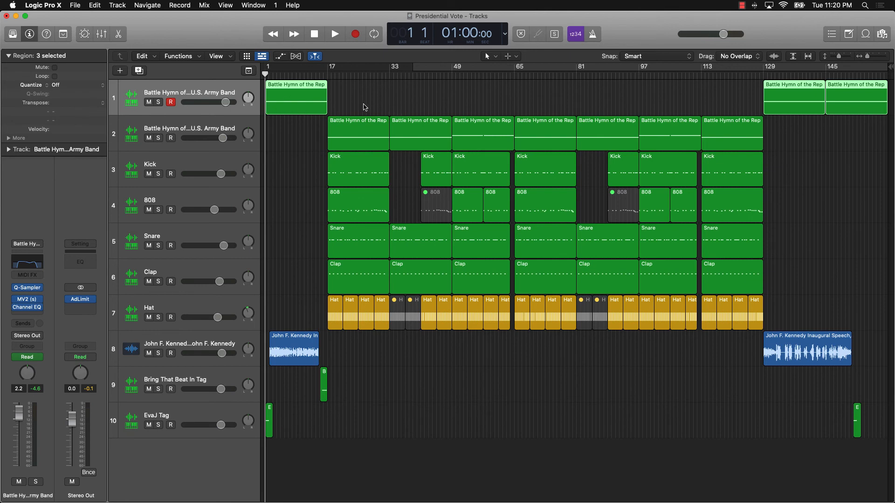
{"action": "mouse_move", "coordinate": [26, 288]}
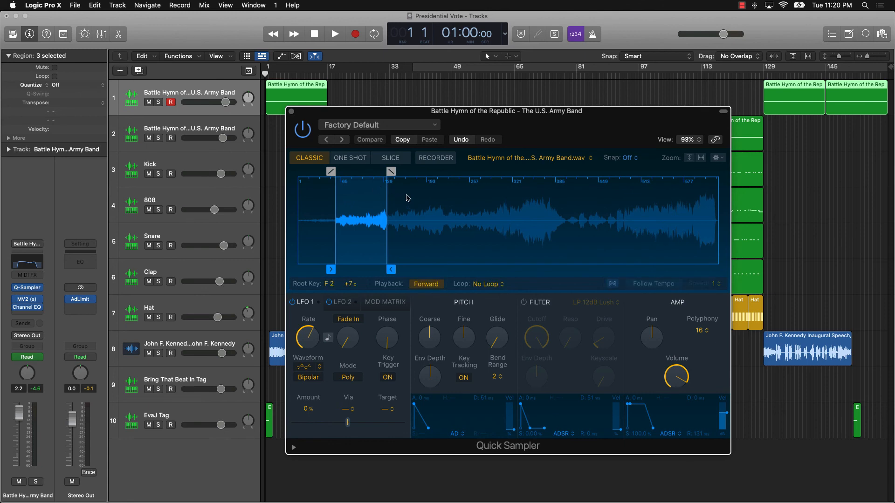
{"action": "left_click", "coordinate": [292, 113]}
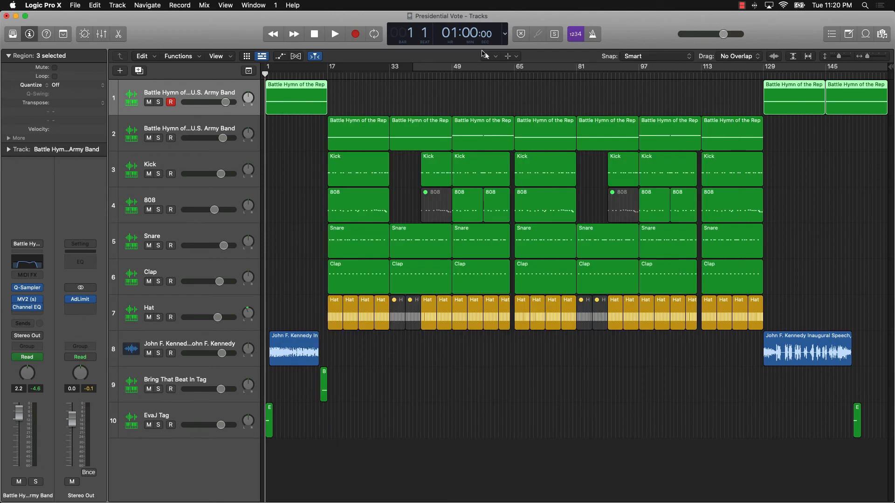
Change the control bar's display mode to Beats & Project and deselect the regions in the arrangement.
{"action": "left_click", "coordinate": [505, 33]}
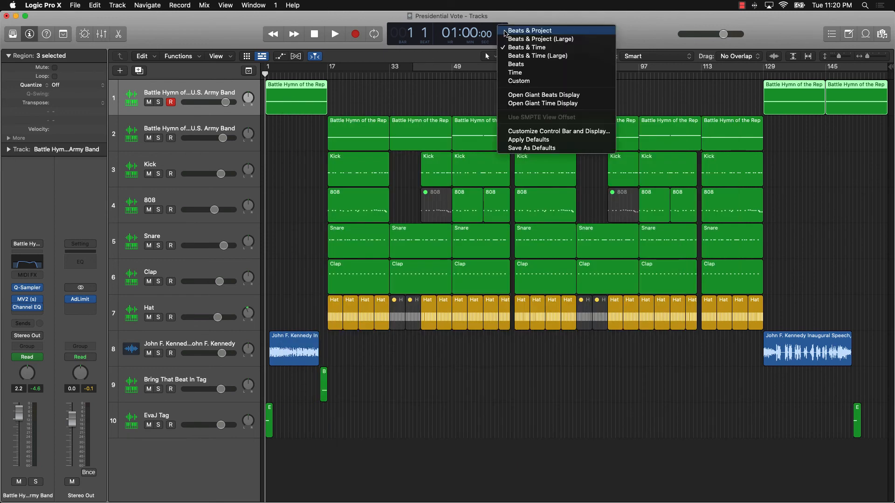
{"action": "left_click", "coordinate": [512, 30]}
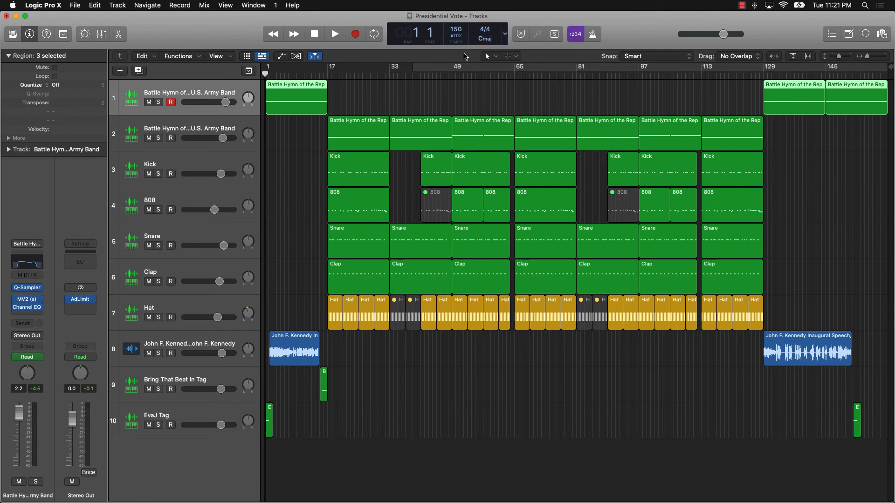
{"action": "left_click", "coordinate": [372, 101]}
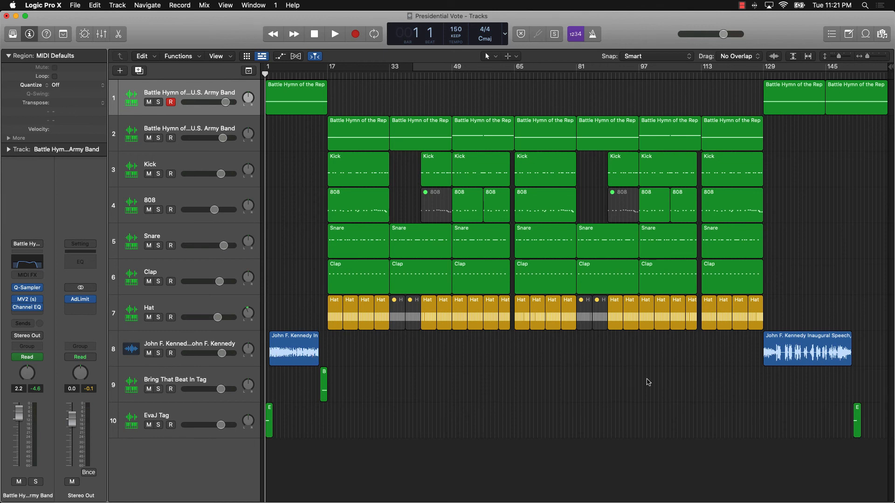
Open the second Battle Hymn track's Quick Sampler and examine the sampled section within the wider waveform.
{"action": "left_click", "coordinate": [220, 137]}
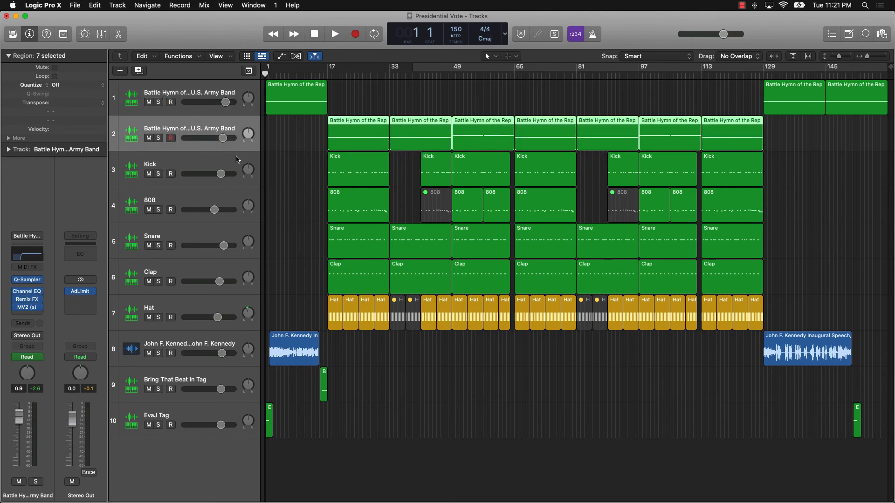
{"action": "left_click", "coordinate": [29, 282]}
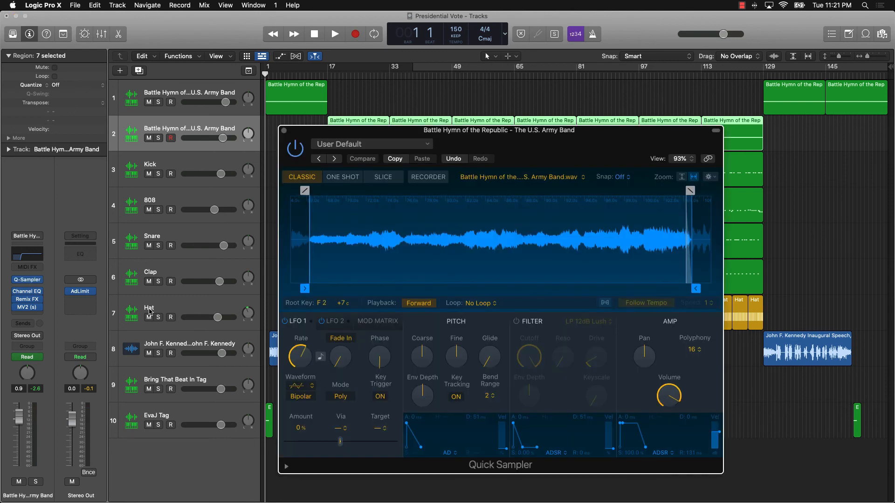
{"action": "scroll", "coordinate": [406, 267], "scroll_direction": "down", "scroll_amount": 10}
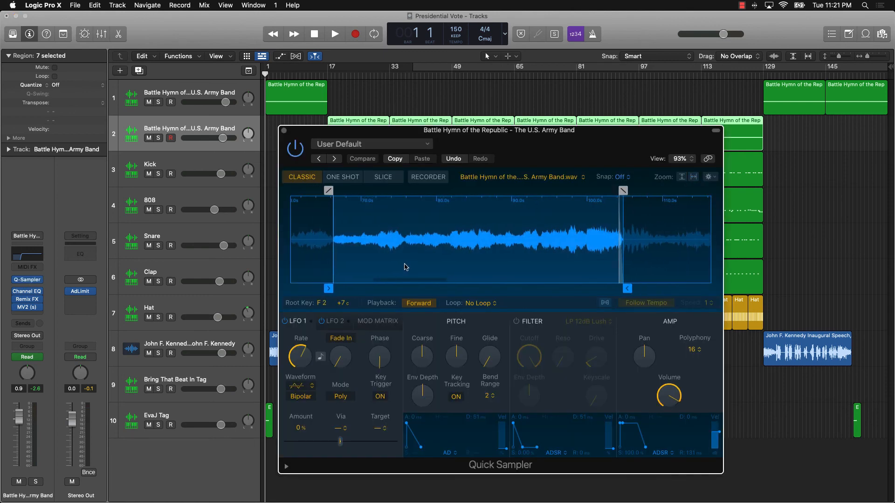
{"action": "scroll", "coordinate": [405, 266], "scroll_direction": "down", "scroll_amount": 1}
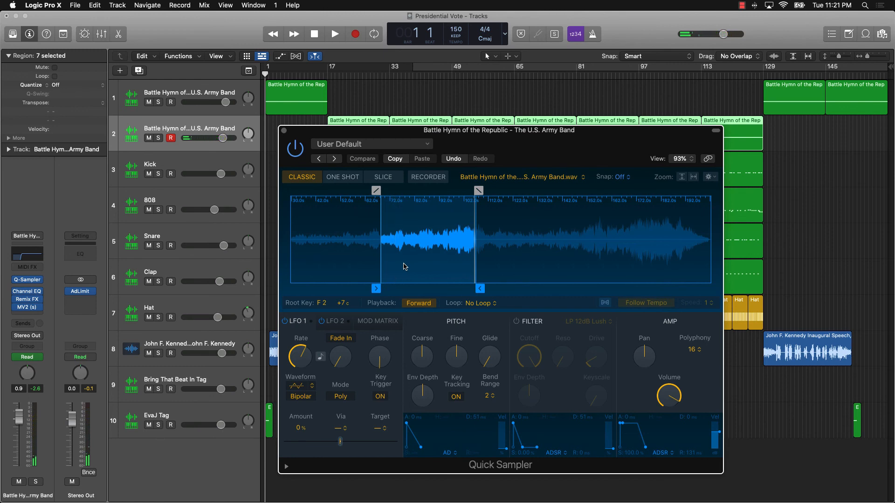
Show the on-screen piano keyboard to audition the second Battle Hymn sample, and close the keyboard and Quick Sampler.
{"action": "key", "text": "super+k"}
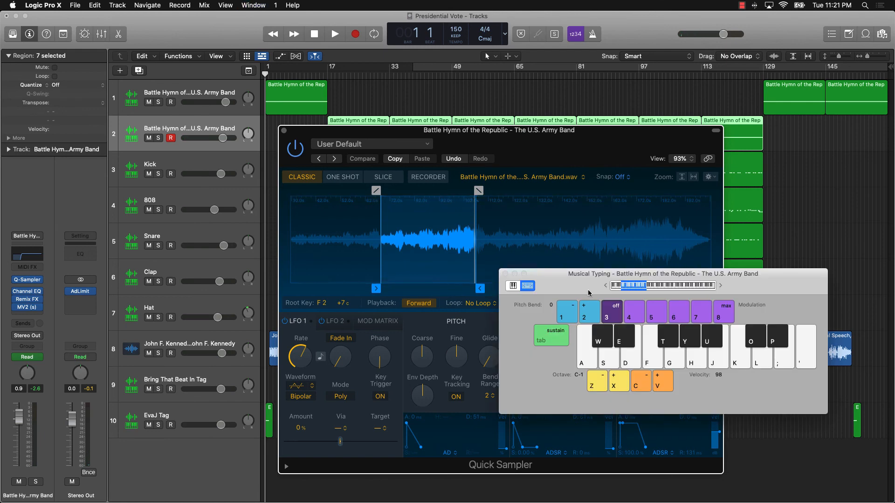
{"action": "left_click", "coordinate": [514, 286]}
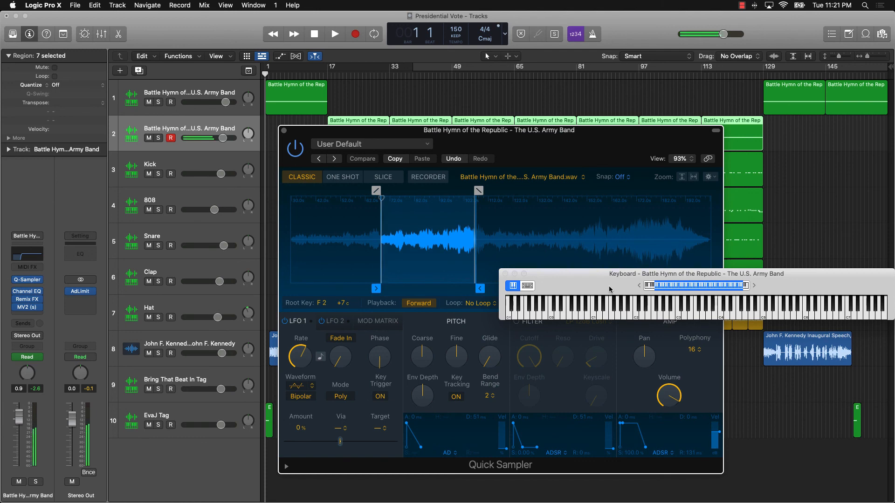
{"action": "left_click", "coordinate": [504, 273]}
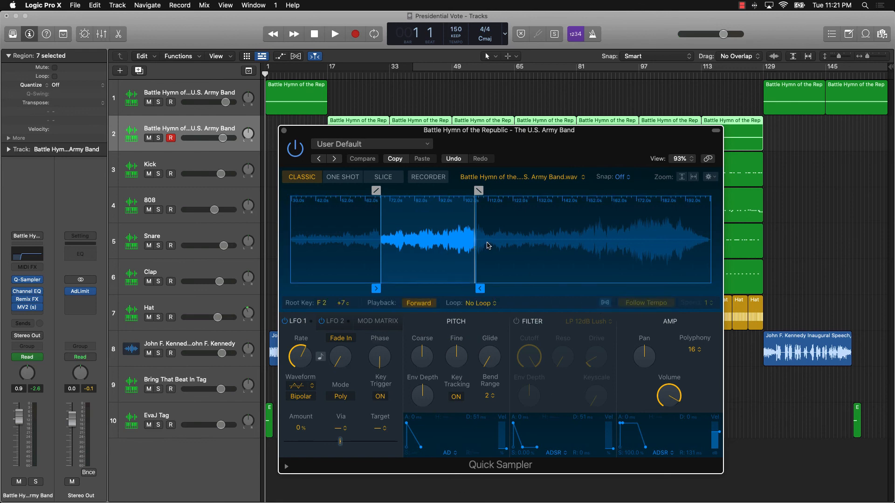
{"action": "left_click", "coordinate": [284, 131]}
{"action": "left_click", "coordinate": [400, 103]}
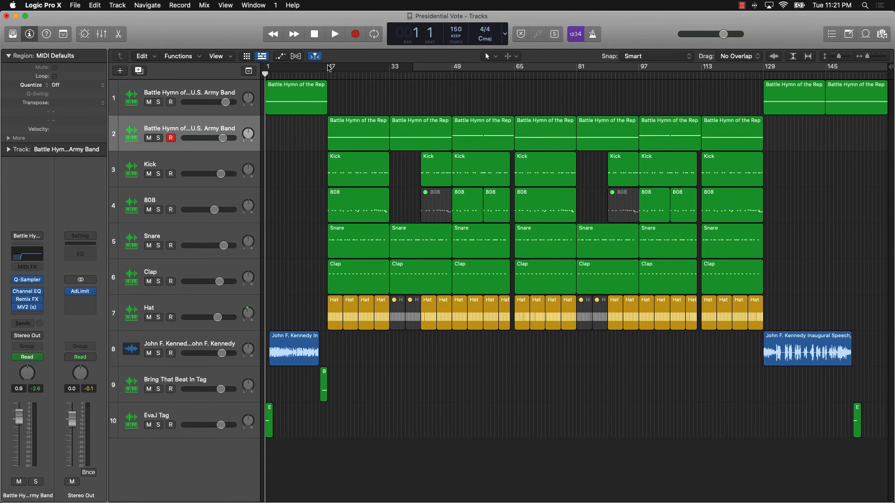
Set a cycle range from bar 17 to bar 33 and select the Kick track, followed by the 808 track.
{"action": "left_click_drag", "start_coordinate": [330, 68], "coordinate": [390, 67]}
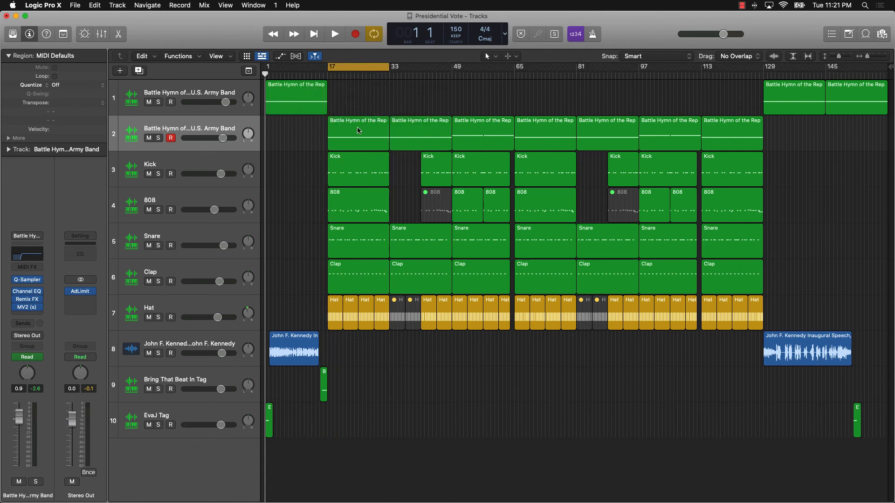
{"action": "left_click", "coordinate": [198, 163]}
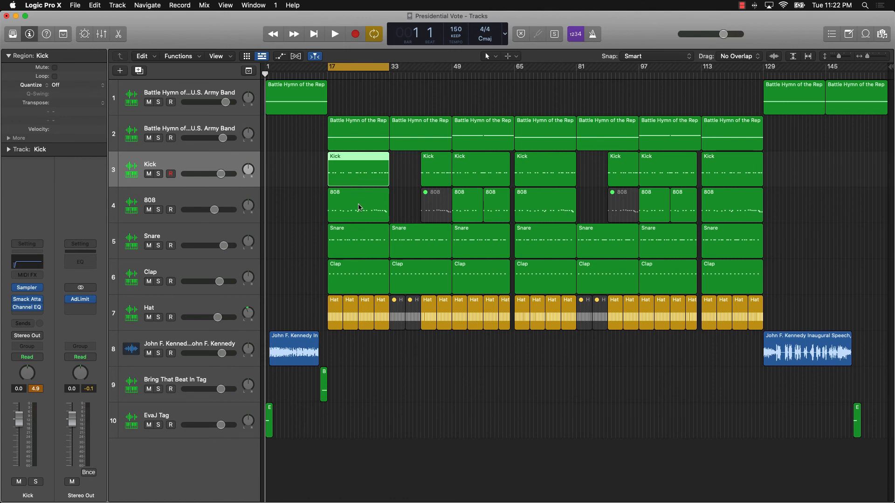
{"action": "left_click", "coordinate": [203, 194]}
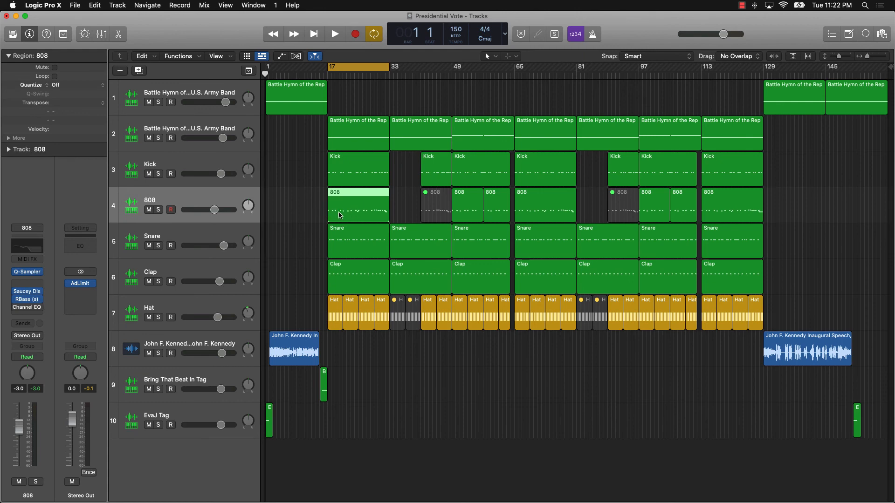
Mute the Snare, Clap and Hat tracks and play the bar 17–33 cycle to hear the sample with kick and 808.
{"action": "key", "text": "z"}
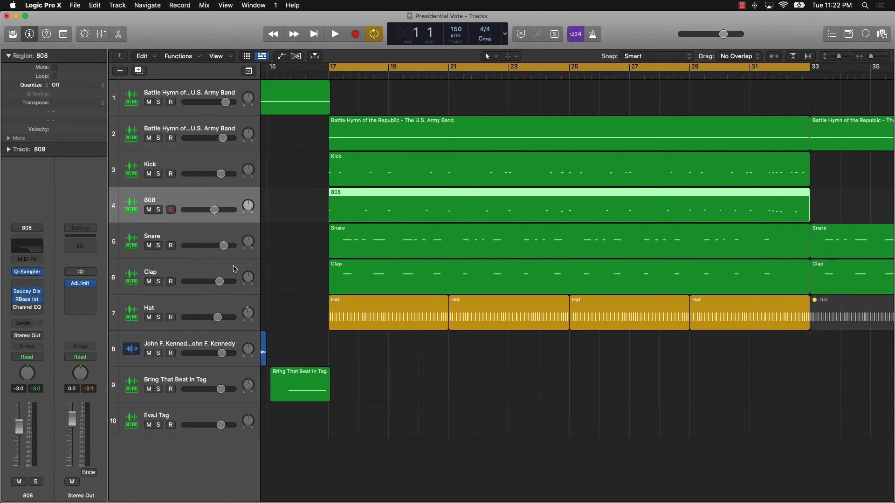
{"action": "left_click_drag", "start_coordinate": [148, 245], "coordinate": [148, 318]}
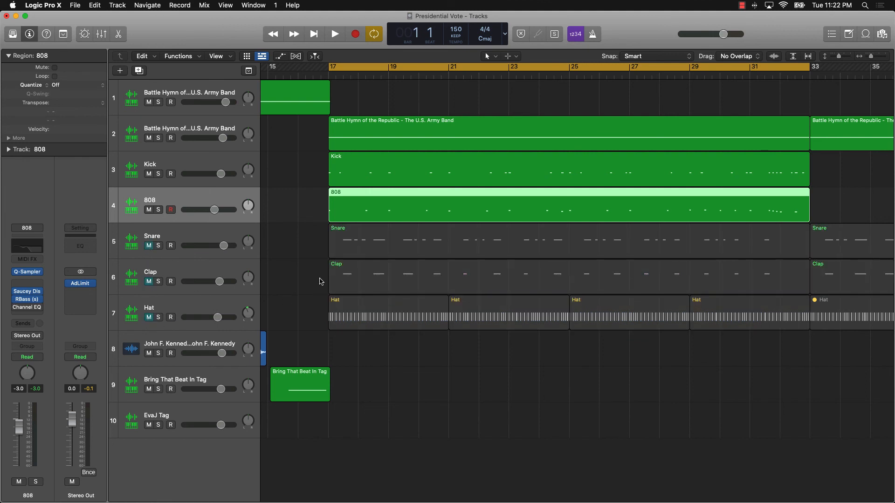
{"action": "key", "text": "space"}
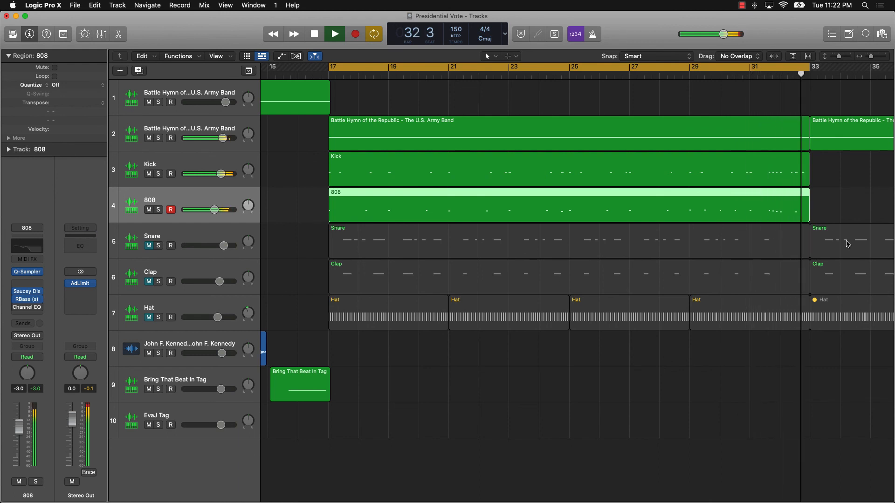
{"action": "key", "text": "space"}
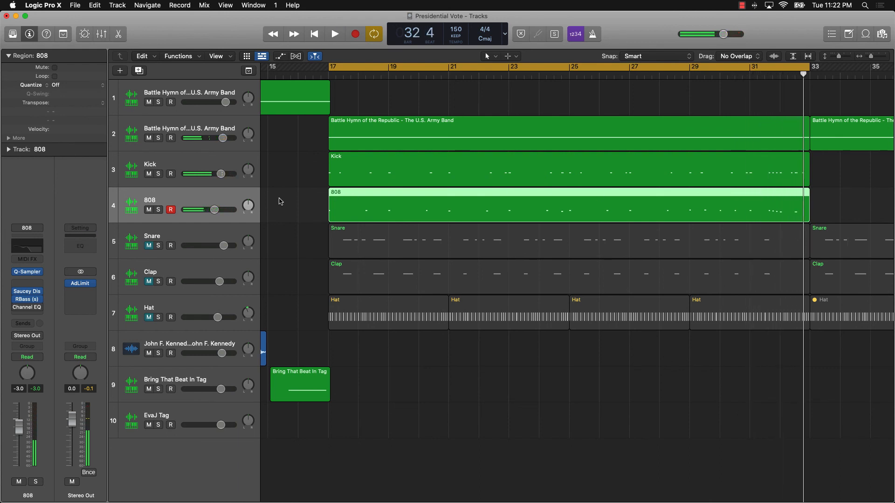
Unmute the Snare track and play the opening bars of the cycle to hear it in the mix.
{"action": "left_click", "coordinate": [150, 245]}
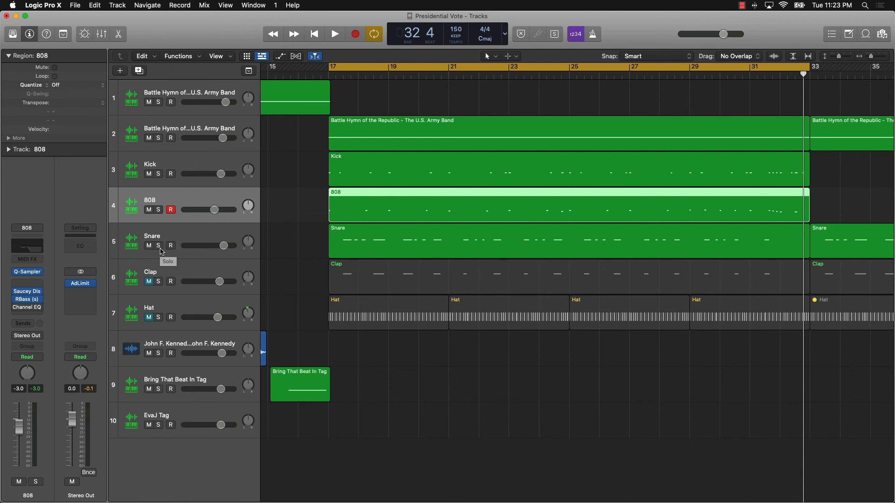
{"action": "key", "text": "space"}
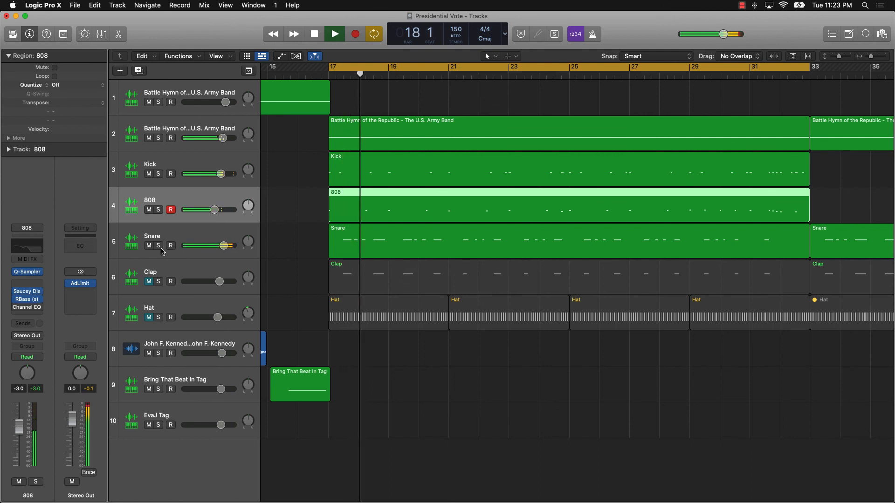
{"action": "key", "text": "space"}
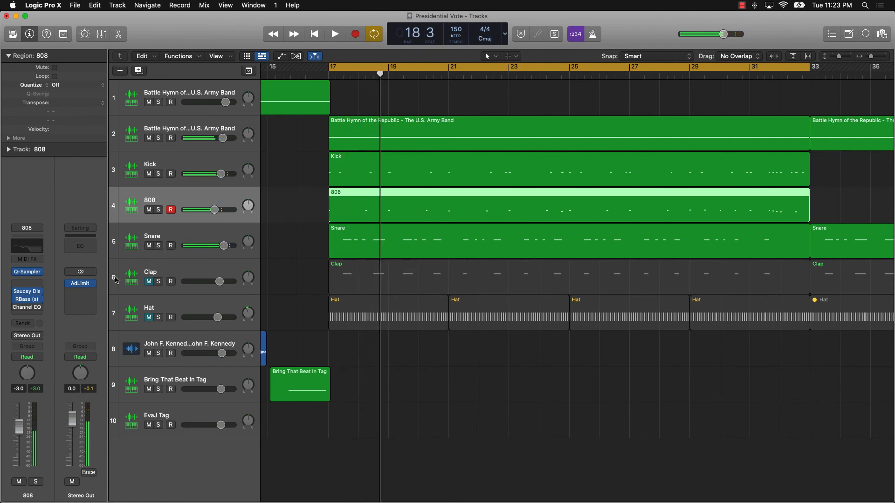
Unmute the Clap track and play the start of the cycle to hear it layered with the snare.
{"action": "left_click", "coordinate": [148, 282]}
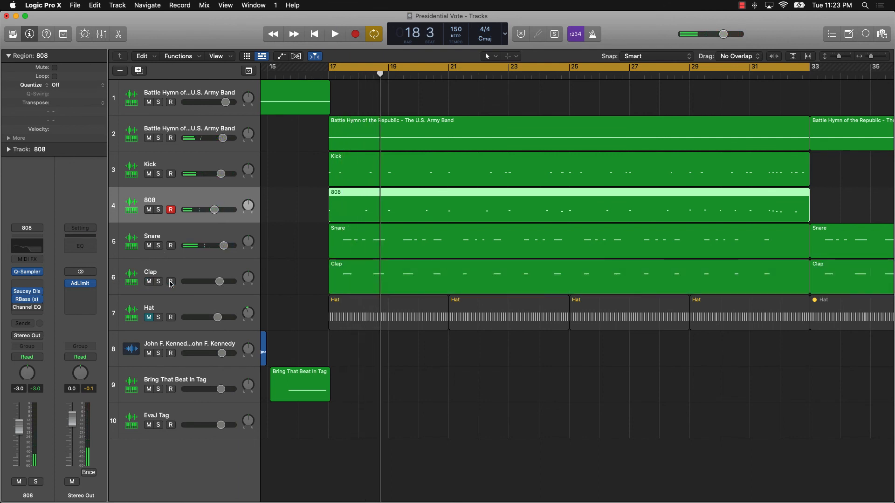
{"action": "key", "text": "space"}
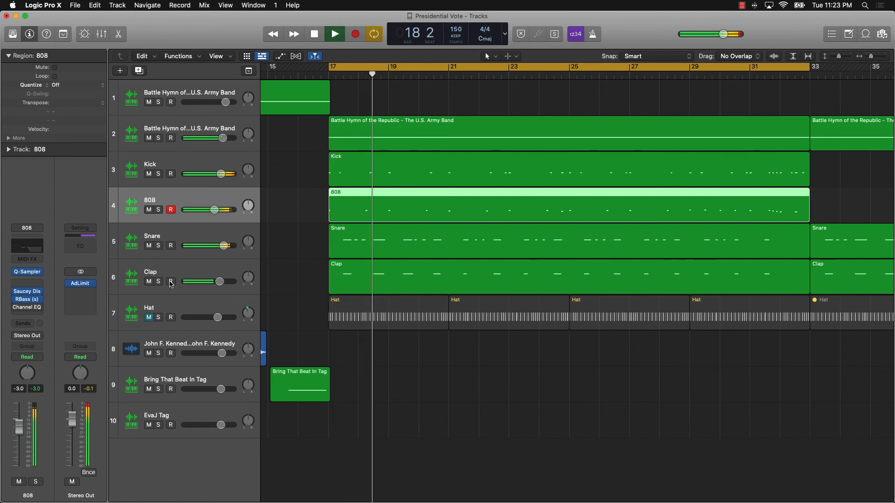
{"action": "key", "text": "space"}
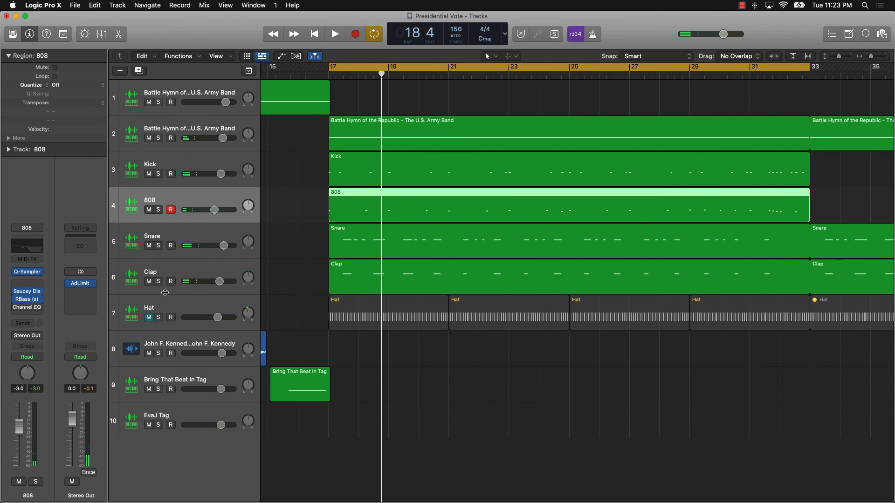
Select and unmute the Hat track, and open its pattern in the Step Sequencer with the Hat regions in view.
{"action": "left_click", "coordinate": [157, 307]}
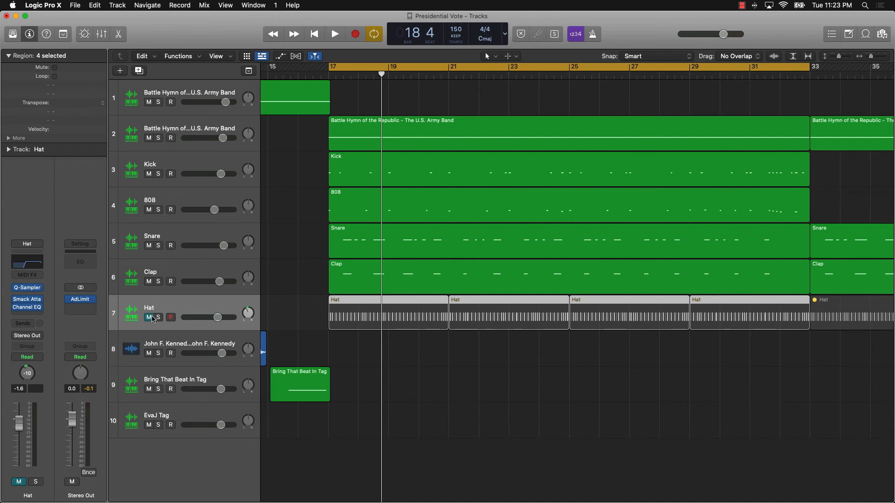
{"action": "left_click", "coordinate": [150, 318]}
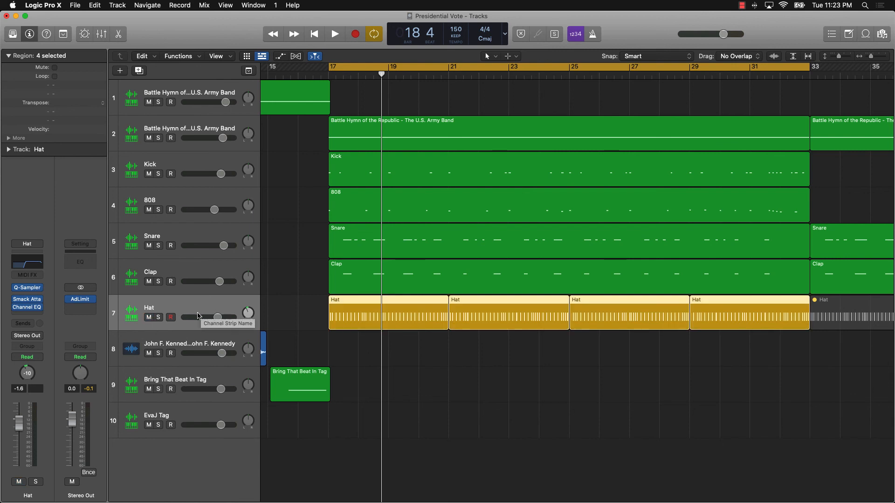
{"action": "left_click", "coordinate": [120, 36]}
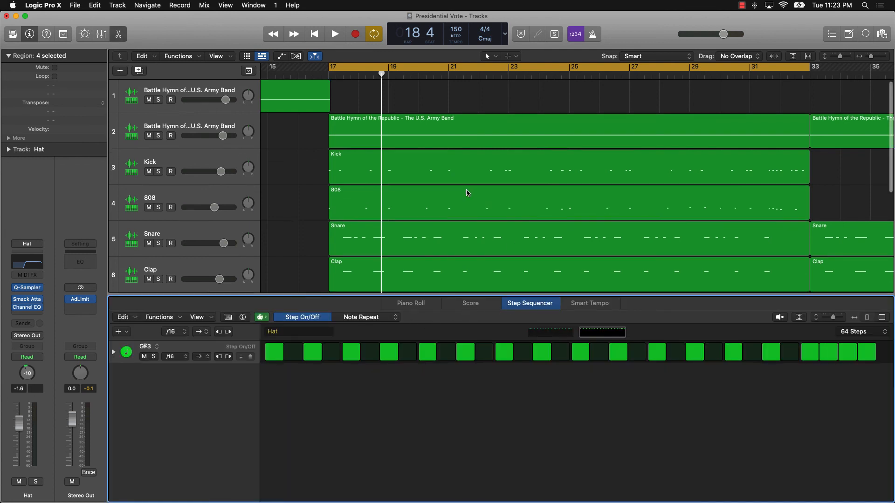
{"action": "scroll", "coordinate": [467, 192], "scroll_direction": "down", "scroll_amount": 2}
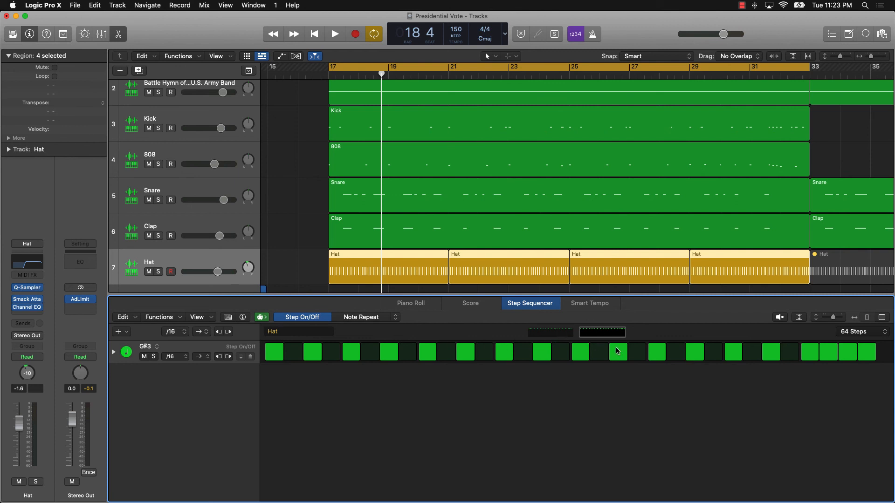
Examine both halves of the Hat pattern in the Step Sequencer and look through the available pattern lengths.
{"action": "left_click", "coordinate": [556, 335]}
{"action": "left_click", "coordinate": [856, 330]}
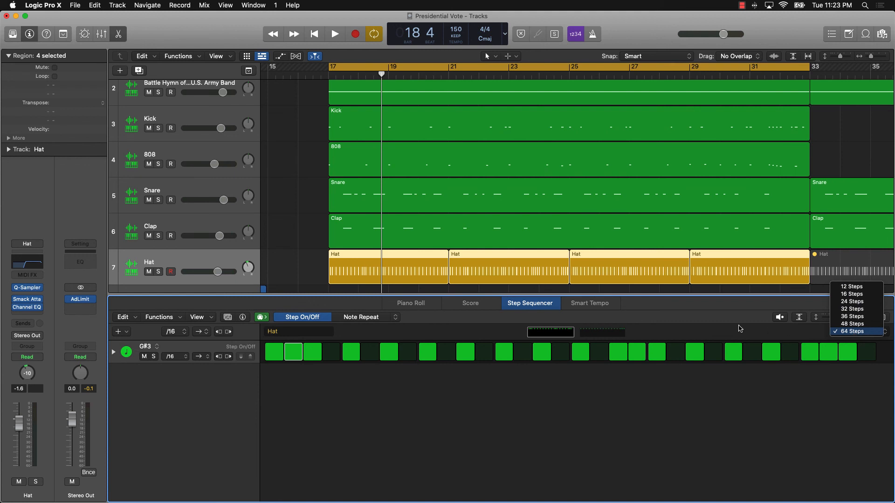
{"action": "left_click", "coordinate": [716, 319]}
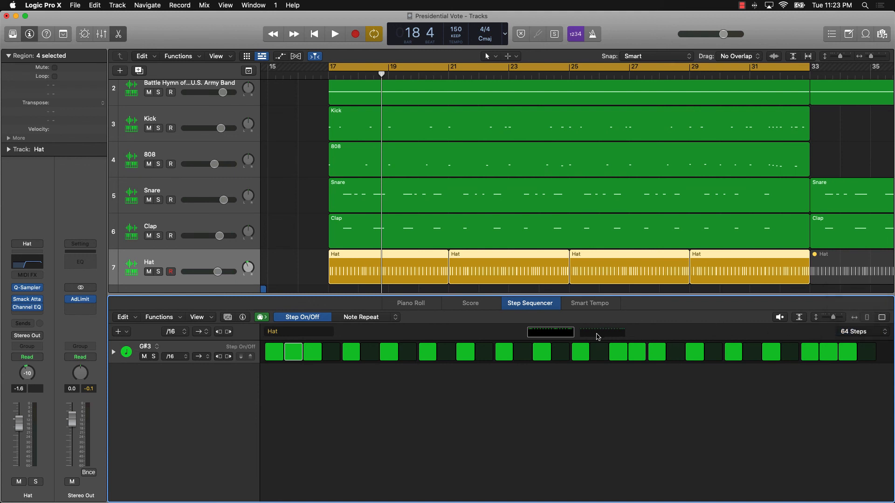
{"action": "left_click", "coordinate": [608, 334]}
{"action": "left_click", "coordinate": [560, 333]}
{"action": "left_click", "coordinate": [600, 334]}
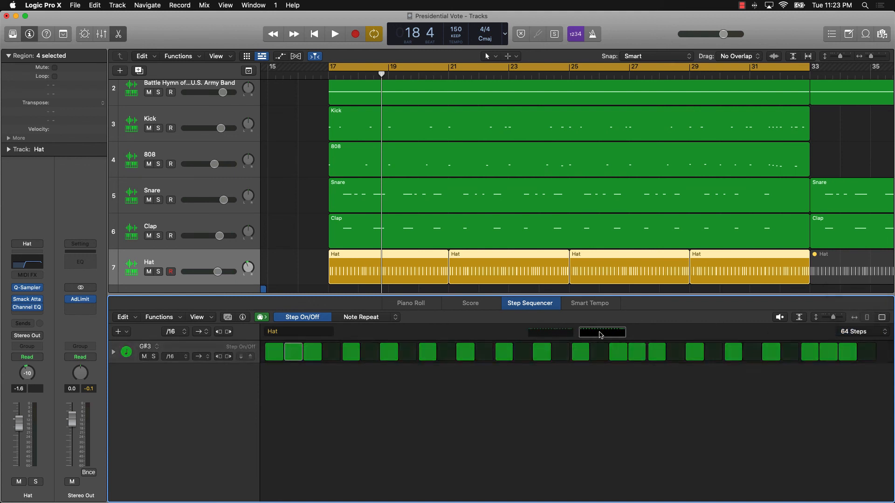
{"action": "left_click", "coordinate": [554, 332]}
{"action": "left_click", "coordinate": [608, 334]}
{"action": "left_click", "coordinate": [562, 332]}
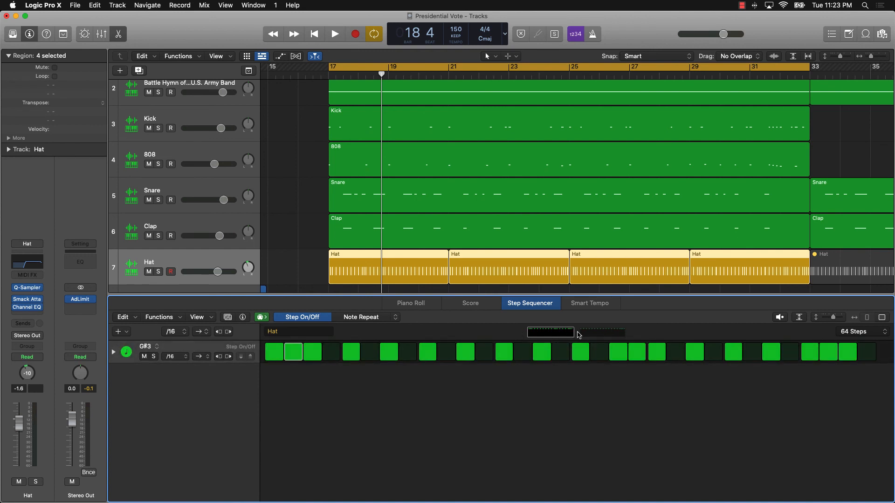
Toggle the second step of the Hat pattern off and back on to demonstrate how hits are programmed.
{"action": "left_click", "coordinate": [300, 347]}
{"action": "left_click", "coordinate": [301, 349]}
{"action": "left_click", "coordinate": [300, 351]}
{"action": "left_click", "coordinate": [300, 352]}
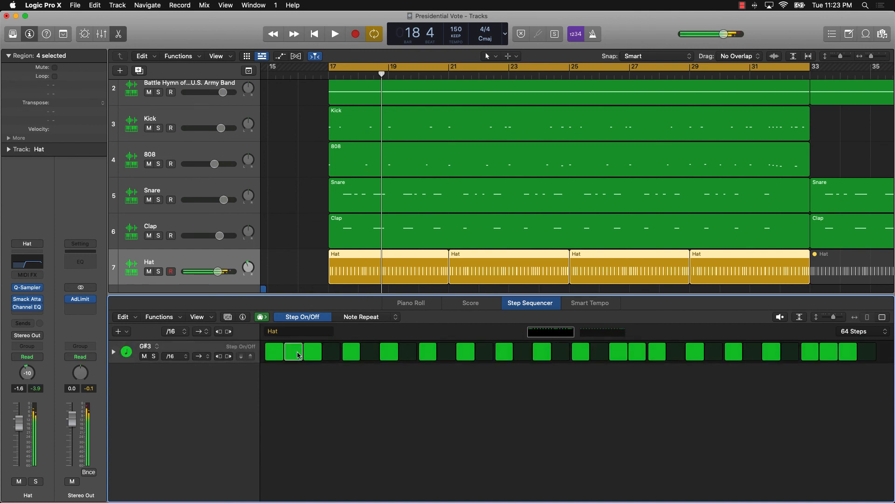
{"action": "left_click", "coordinate": [299, 355]}
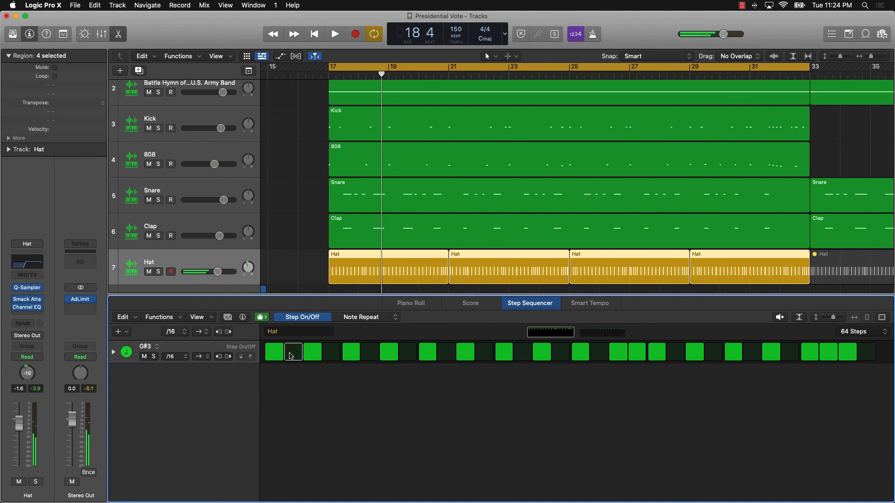
{"action": "left_click", "coordinate": [294, 357]}
Deselect the Hat regions and inspect the step pattern of each of the four regions from bar 17 one at a time.
{"action": "left_click", "coordinate": [307, 250]}
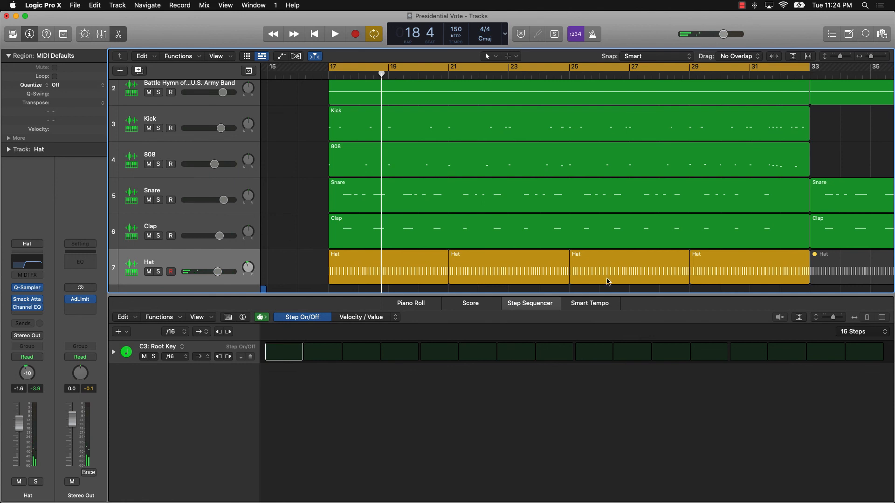
{"action": "left_click_drag", "start_coordinate": [407, 272], "coordinate": [407, 271]}
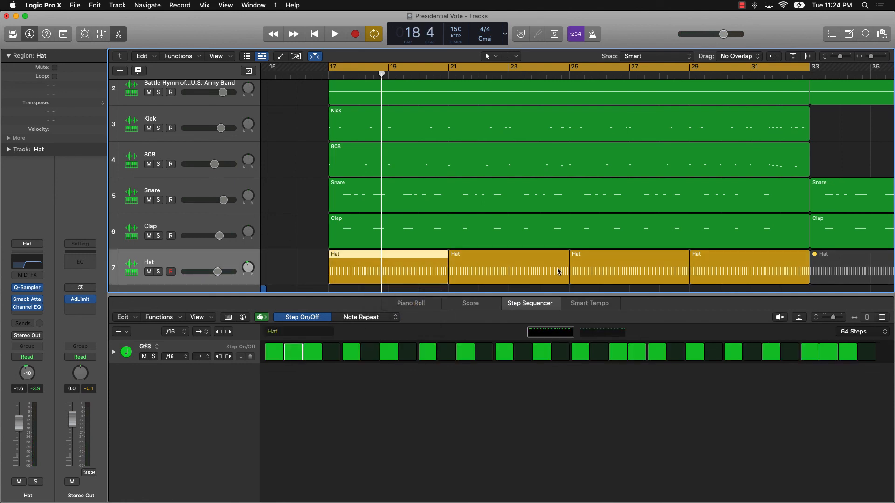
{"action": "left_click", "coordinate": [536, 267]}
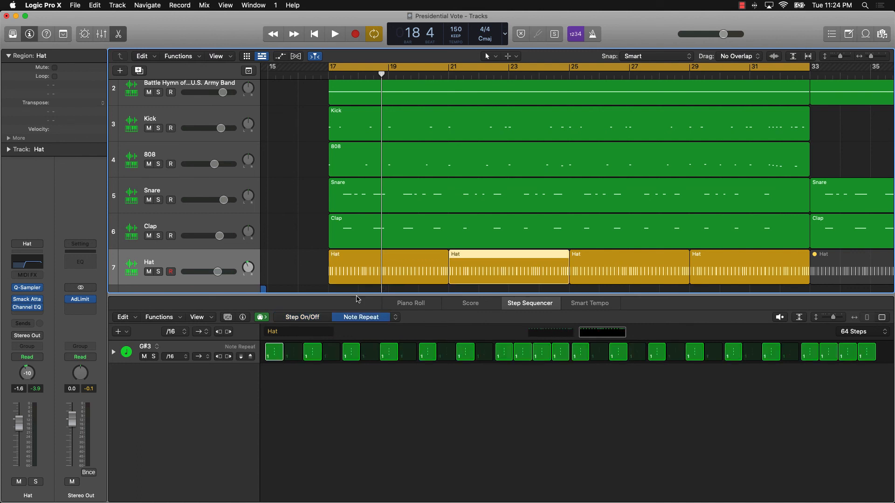
{"action": "left_click", "coordinate": [569, 334]}
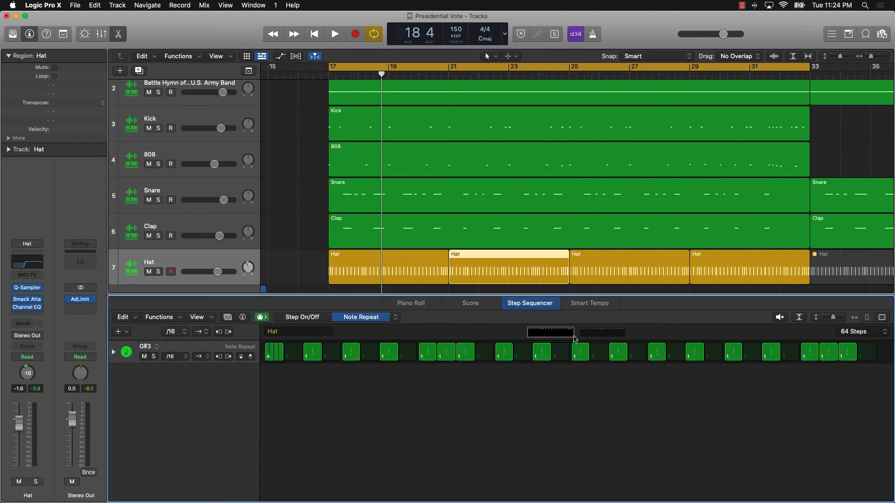
{"action": "left_click", "coordinate": [603, 272]}
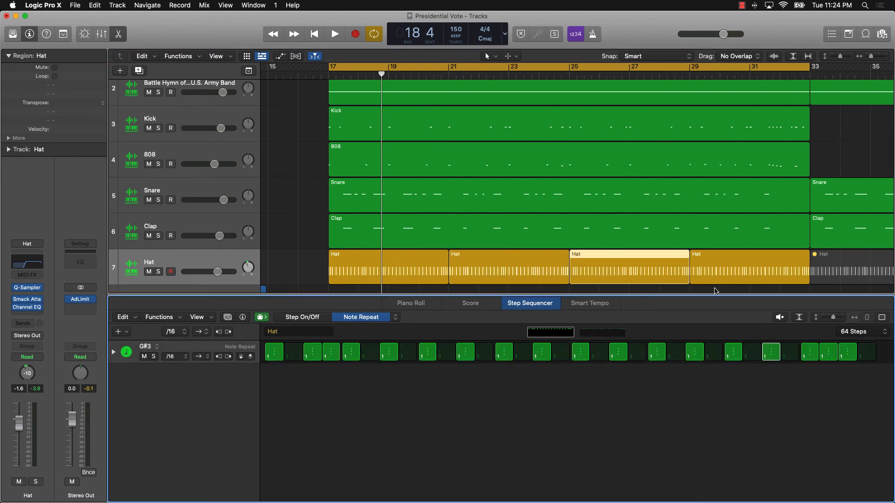
{"action": "left_click", "coordinate": [730, 279]}
{"action": "left_click", "coordinate": [577, 337]}
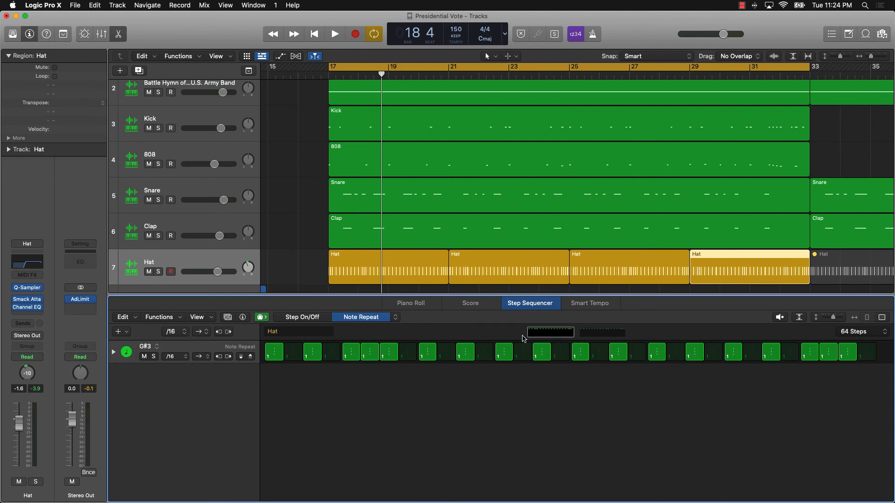
Return to the first Hat region, change its step edit mode to Note Repeat and show the second half of its pattern.
{"action": "left_click", "coordinate": [616, 273]}
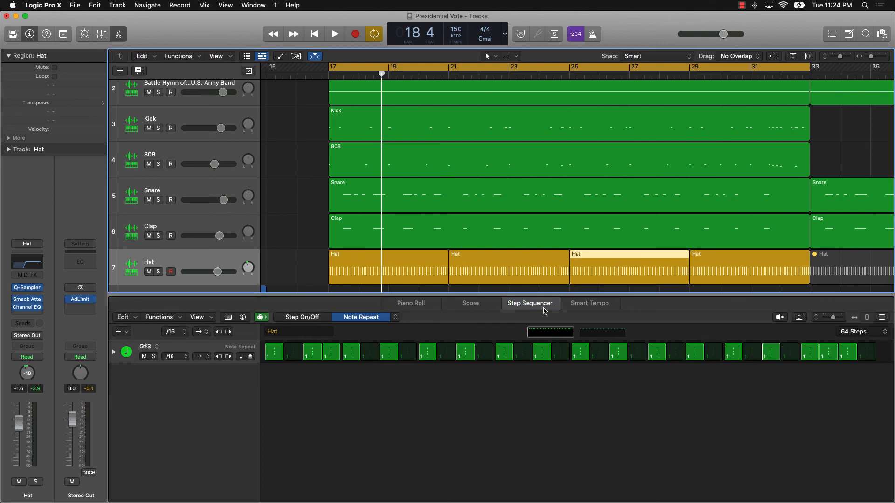
{"action": "left_click", "coordinate": [497, 278]}
{"action": "left_click", "coordinate": [423, 271]}
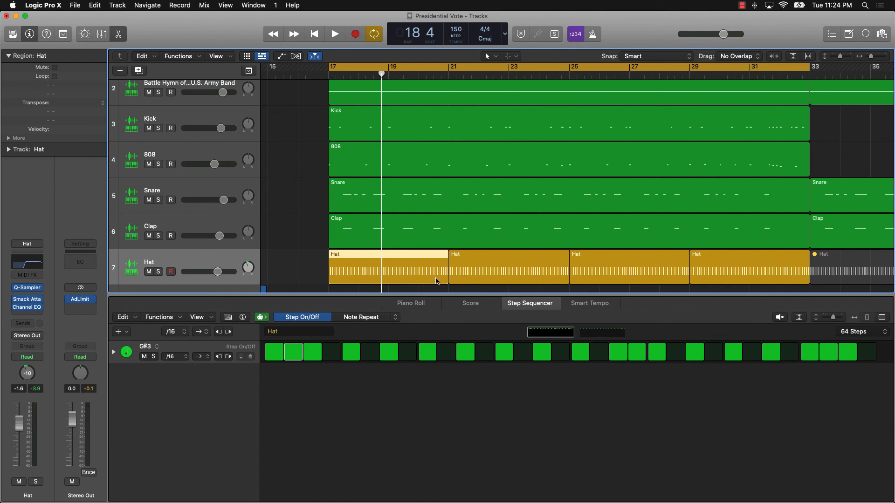
{"action": "left_click", "coordinate": [383, 321]}
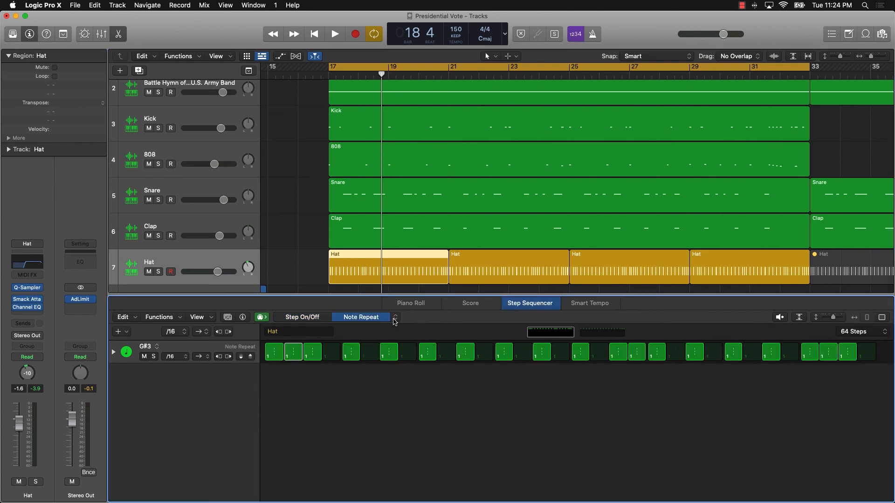
{"action": "left_click", "coordinate": [603, 333]}
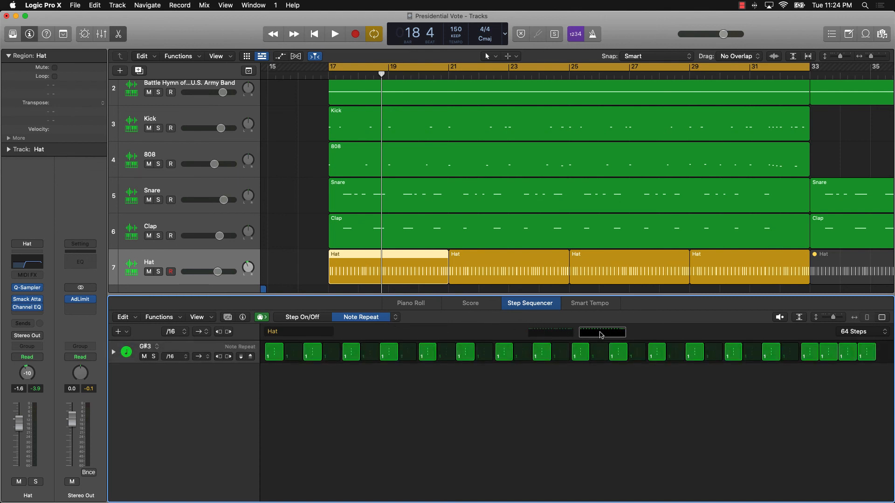
Examine the note repeat values in the second, third and fourth Hat regions, checking both halves of the patterns for hat rolls.
{"action": "left_click", "coordinate": [488, 268]}
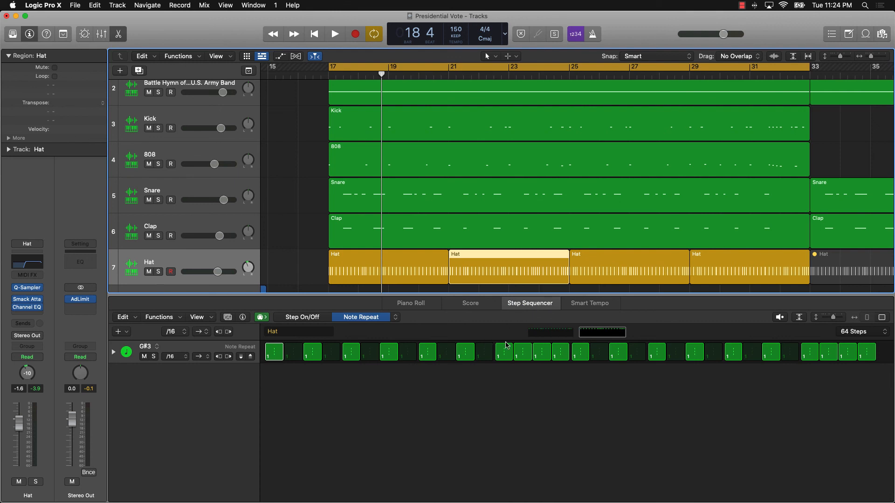
{"action": "left_click", "coordinate": [563, 335]}
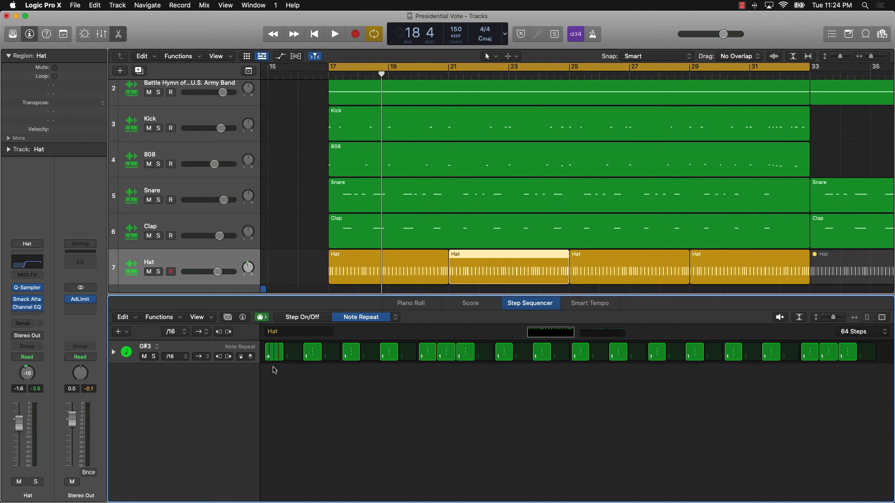
{"action": "left_click", "coordinate": [627, 271]}
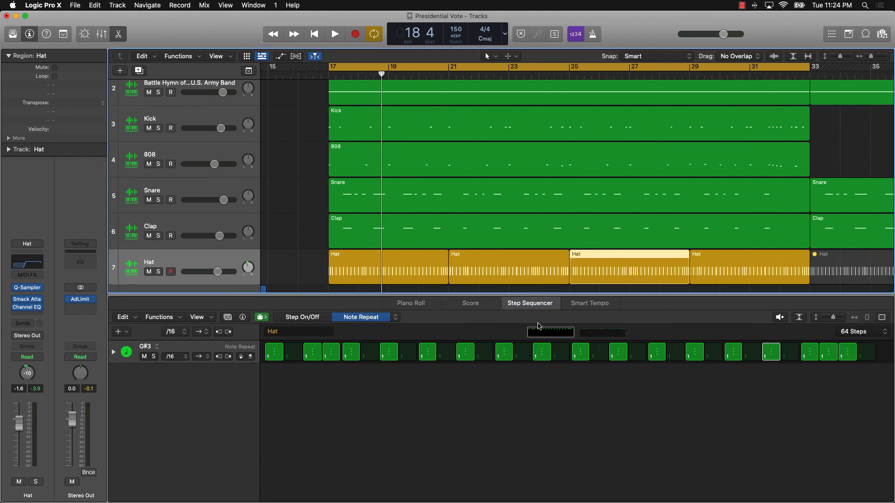
{"action": "left_click", "coordinate": [590, 335]}
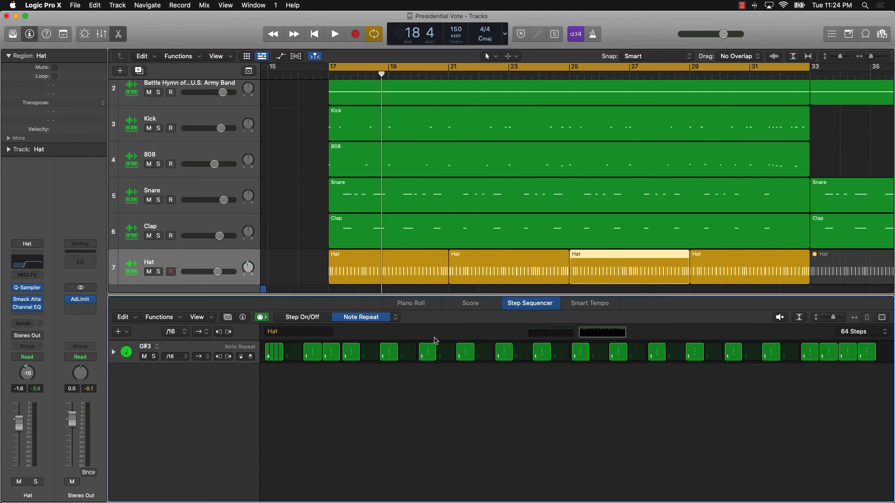
{"action": "left_click", "coordinate": [748, 275]}
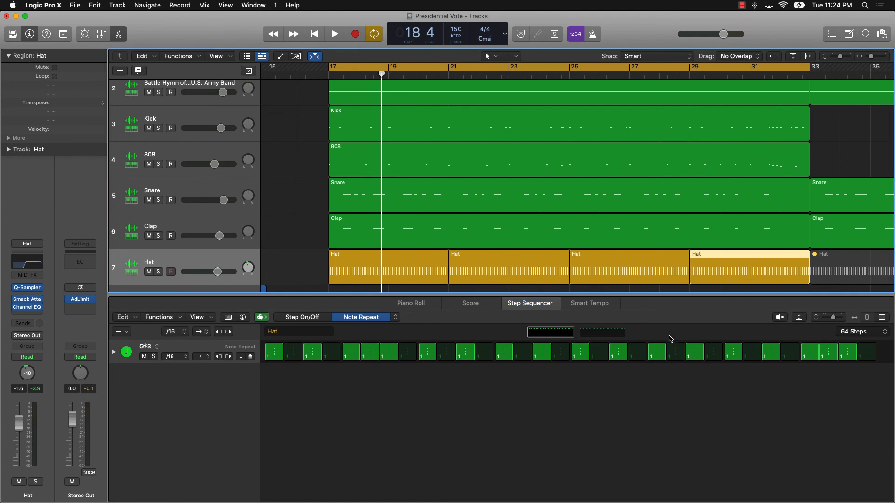
Compare the note repeat values in the first and second halves of the fourth Hat region's pattern.
{"action": "left_click", "coordinate": [594, 332]}
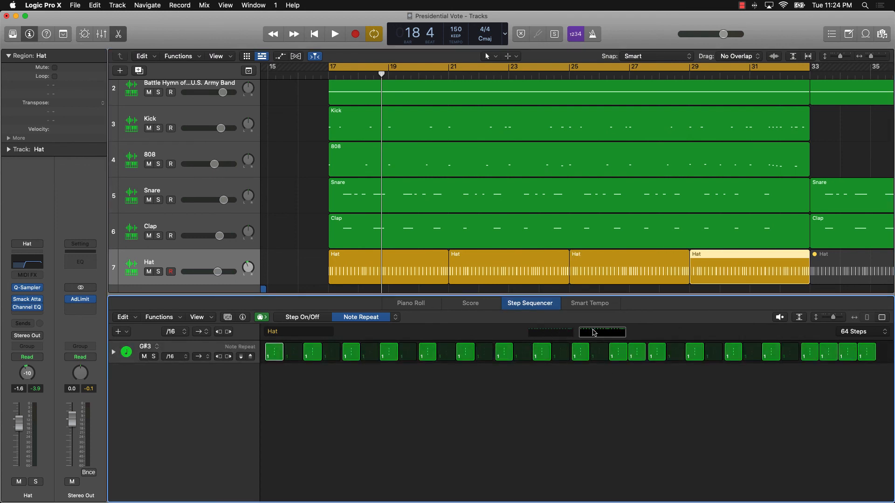
{"action": "left_click", "coordinate": [543, 332]}
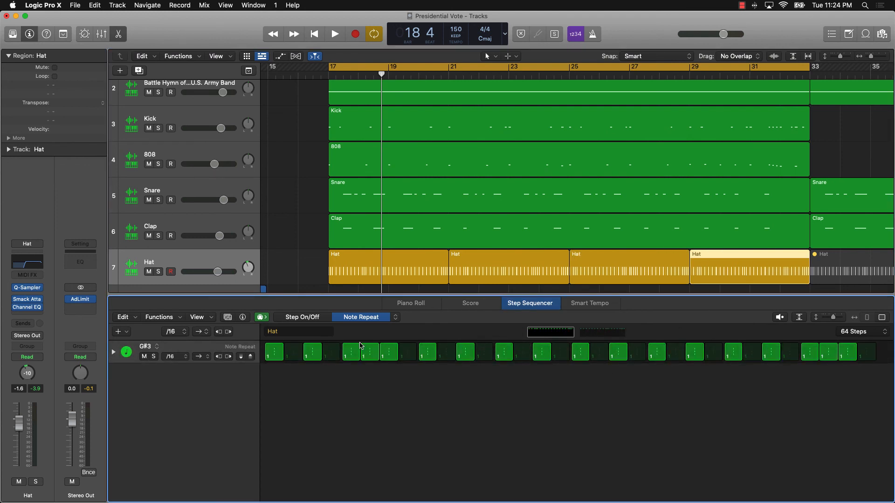
{"action": "left_click", "coordinate": [607, 335]}
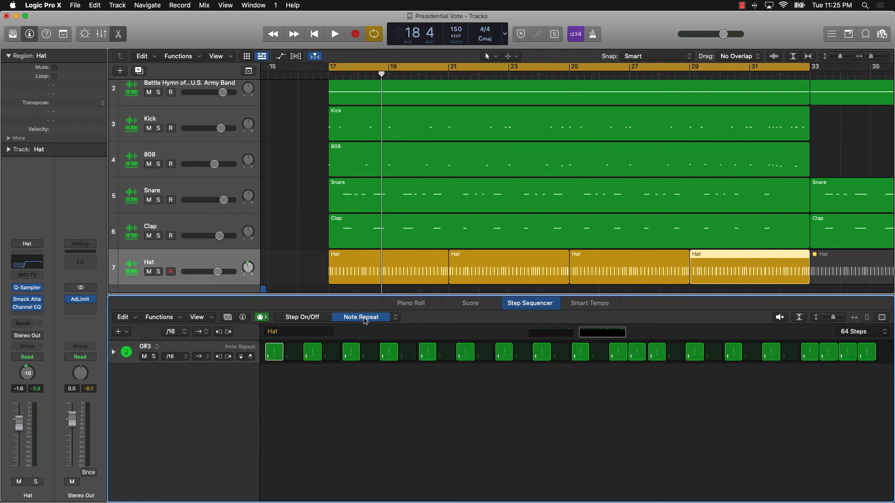
{"action": "left_click_drag", "start_coordinate": [277, 362], "coordinate": [283, 369]}
Play the beat from bar 17 to the end of the loop while viewing the step pattern of each Hat region.
{"action": "key", "text": "space"}
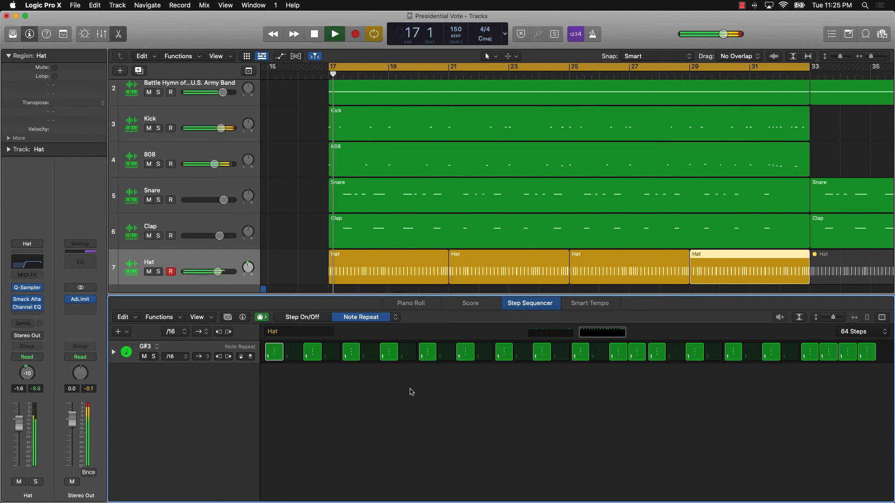
{"action": "left_click", "coordinate": [429, 288]}
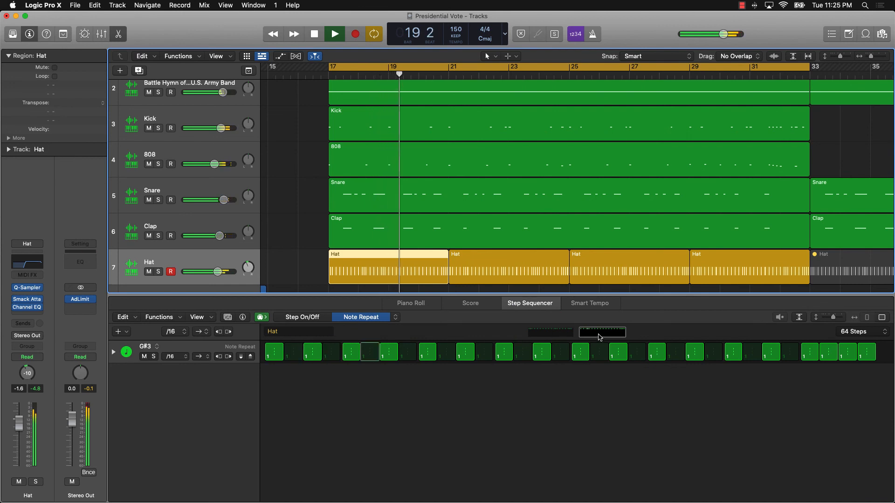
{"action": "left_click", "coordinate": [516, 270]}
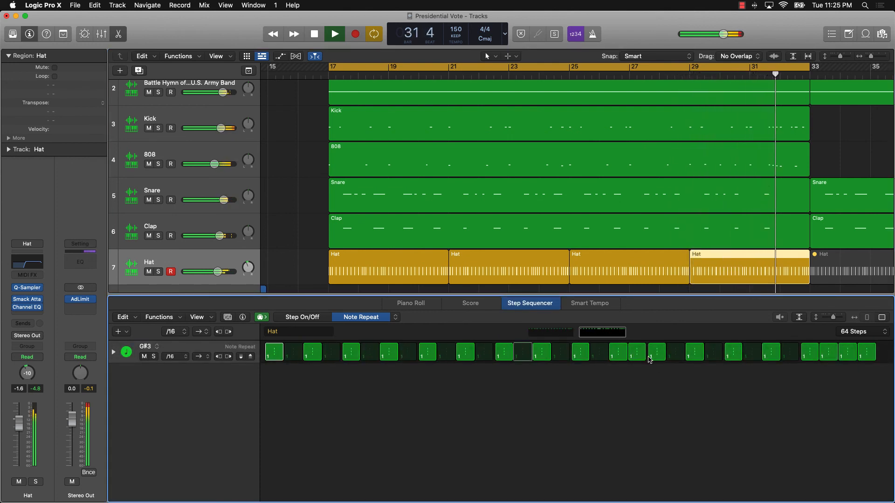
{"action": "key", "text": "space"}
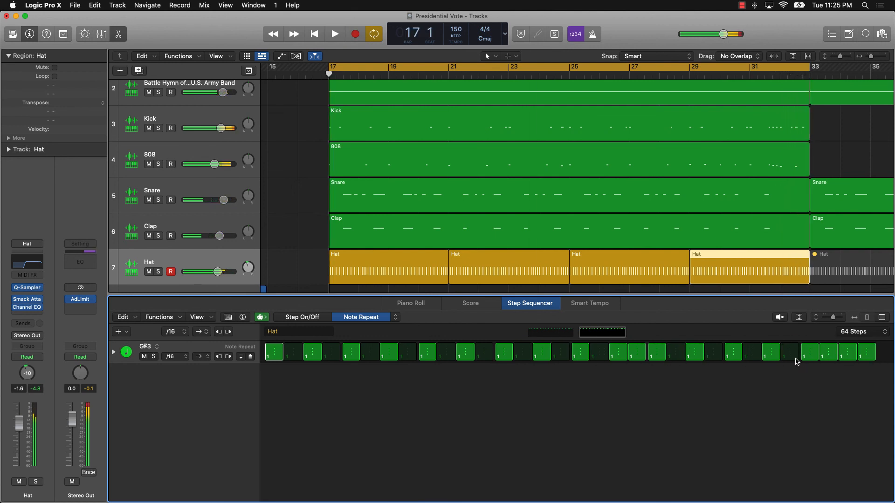
Clear the Hat region selection and set the cycle range to bars 49 to 65 in the full arrangement.
{"action": "left_click", "coordinate": [290, 252]}
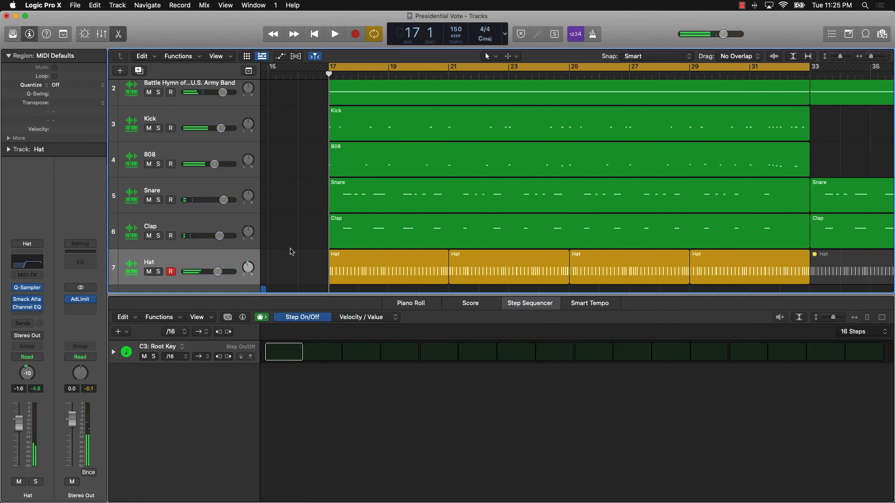
{"action": "scroll", "coordinate": [290, 251], "scroll_direction": "down", "scroll_amount": 5}
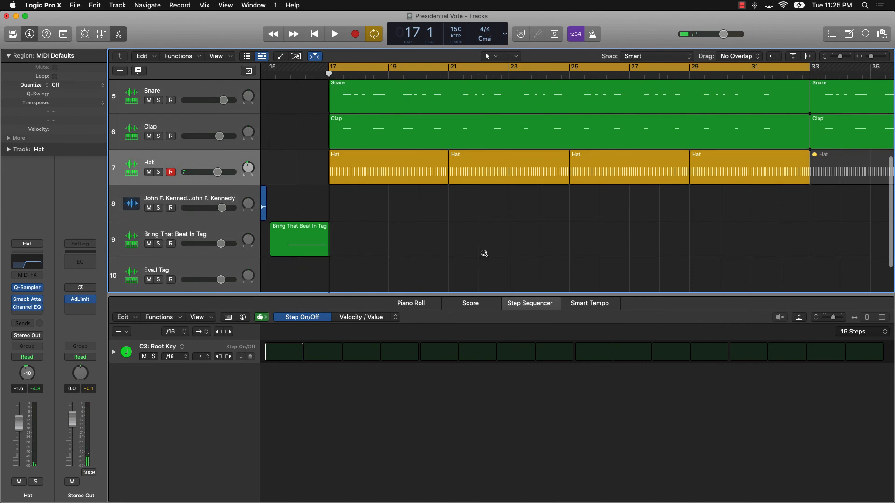
{"action": "scroll", "coordinate": [484, 253], "scroll_direction": "down", "scroll_amount": 5}
{"action": "scroll", "coordinate": [484, 253], "scroll_direction": "down", "scroll_amount": 2}
{"action": "scroll", "coordinate": [482, 254], "scroll_direction": "up", "scroll_amount": 5}
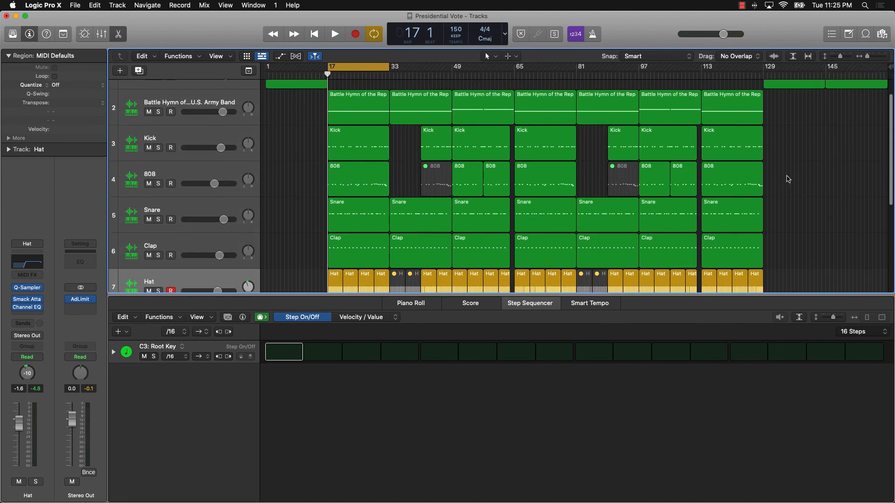
{"action": "left_click", "coordinate": [365, 69]}
{"action": "left_click_drag", "start_coordinate": [363, 70], "coordinate": [359, 68]}
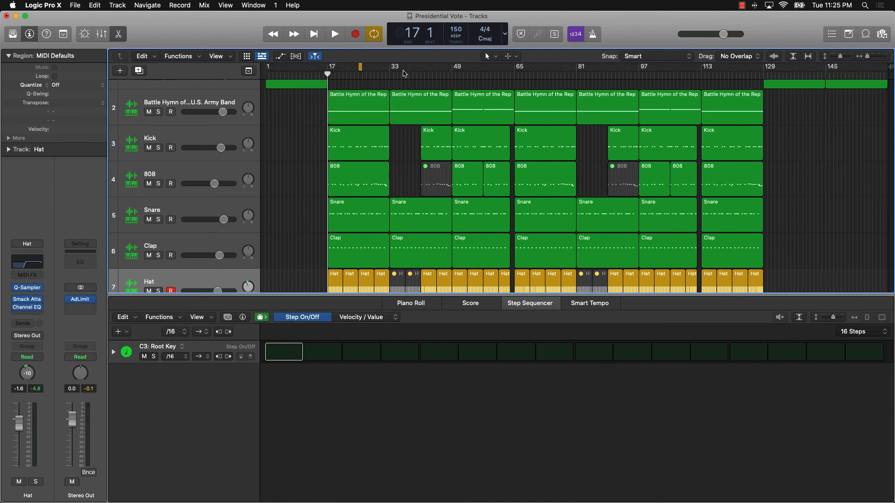
{"action": "left_click_drag", "start_coordinate": [454, 69], "coordinate": [505, 85]}
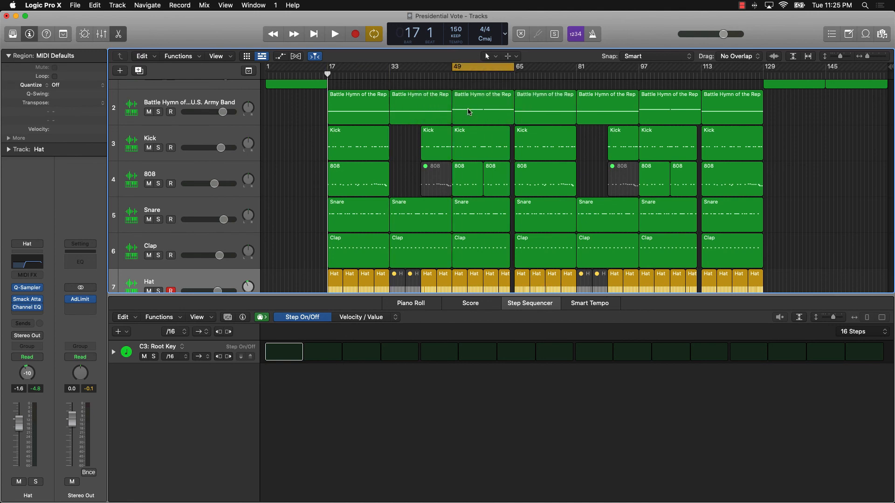
Compare the notes of the Battle Hymn regions at bars 33 and 49 on the second track.
{"action": "left_click", "coordinate": [491, 117]}
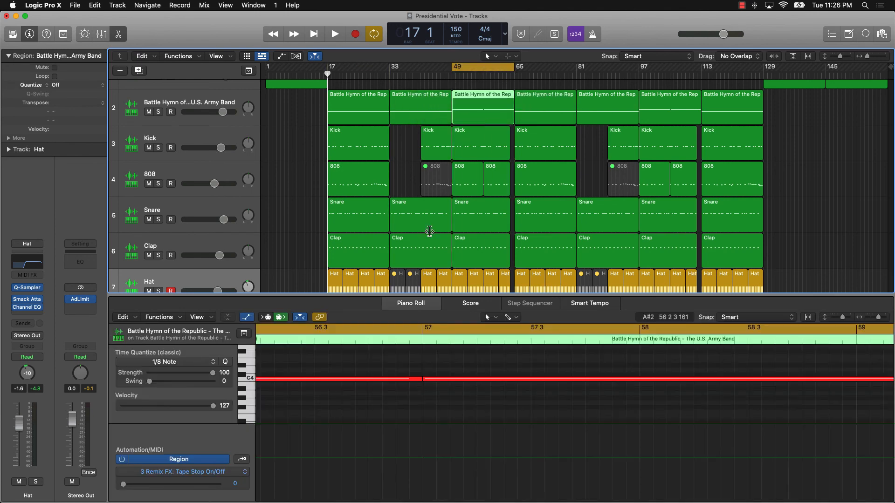
{"action": "left_click", "coordinate": [419, 116]}
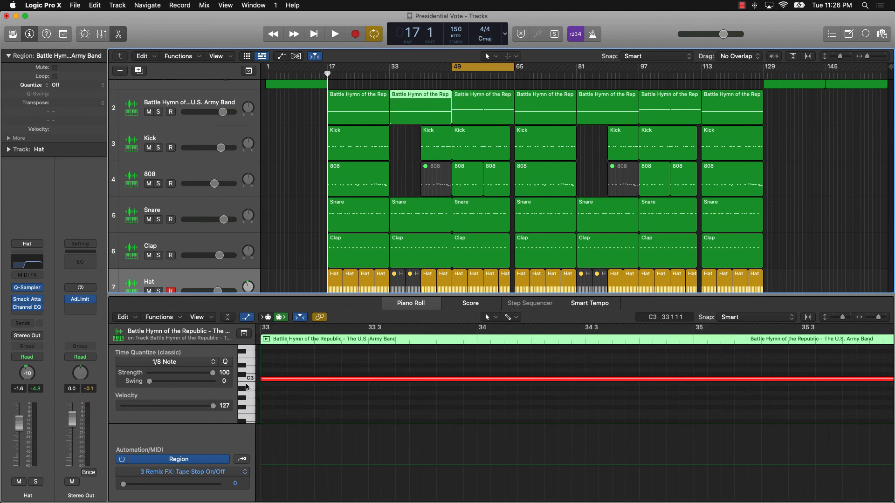
{"action": "left_click", "coordinate": [486, 116]}
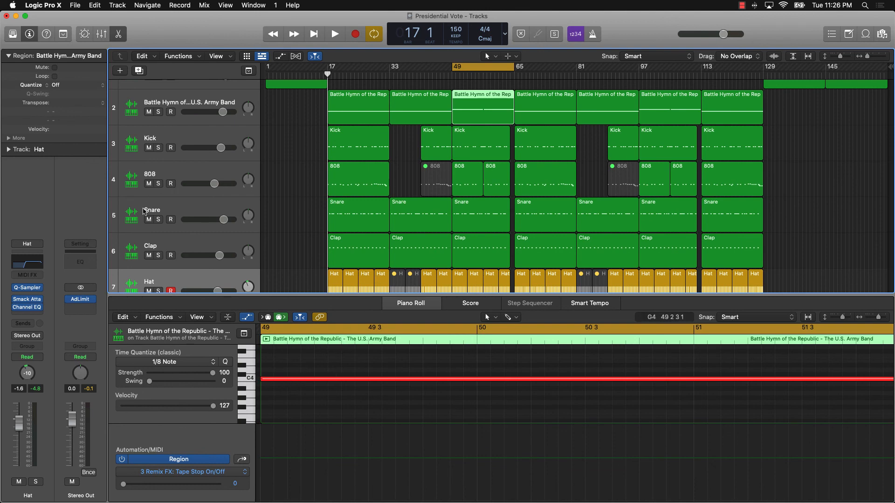
Mute the Snare, Clap, Hat, John F. Kennedy, Kick and 808 tracks to isolate the Battle Hymn sample.
{"action": "left_click_drag", "start_coordinate": [148, 219], "coordinate": [149, 298]}
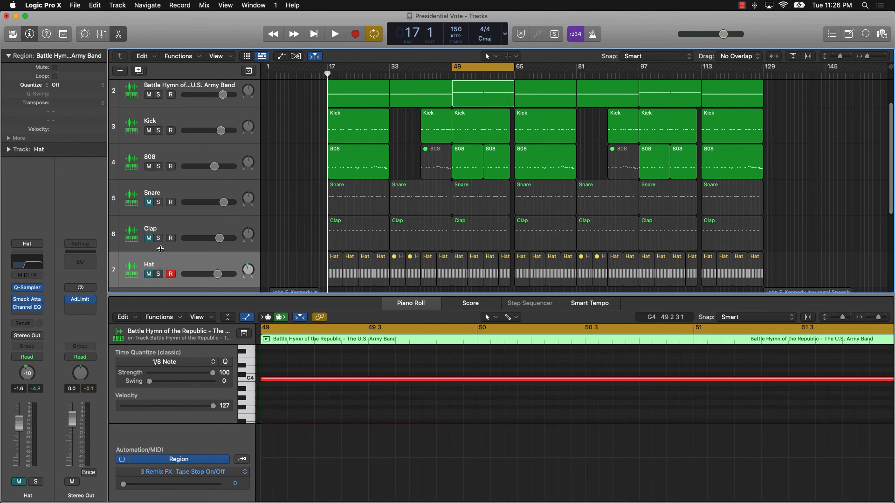
{"action": "scroll", "coordinate": [161, 249], "scroll_direction": "up", "scroll_amount": 1}
{"action": "left_click", "coordinate": [149, 174]}
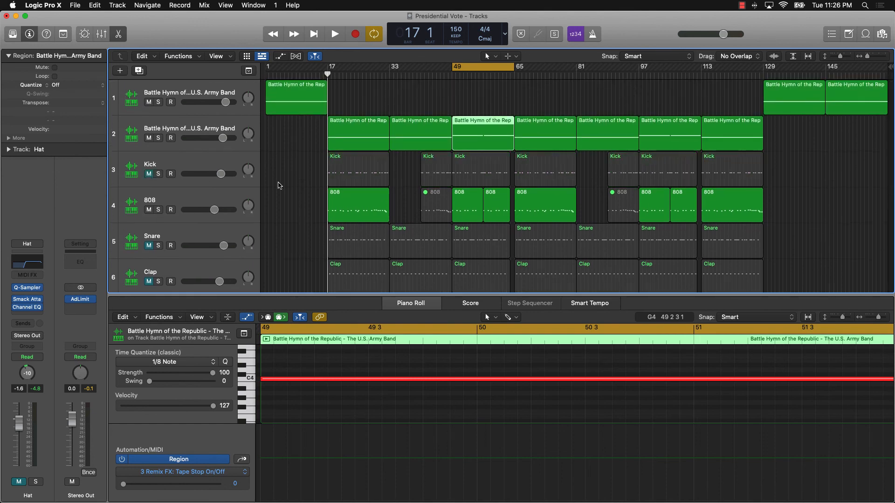
{"action": "left_click", "coordinate": [149, 211]}
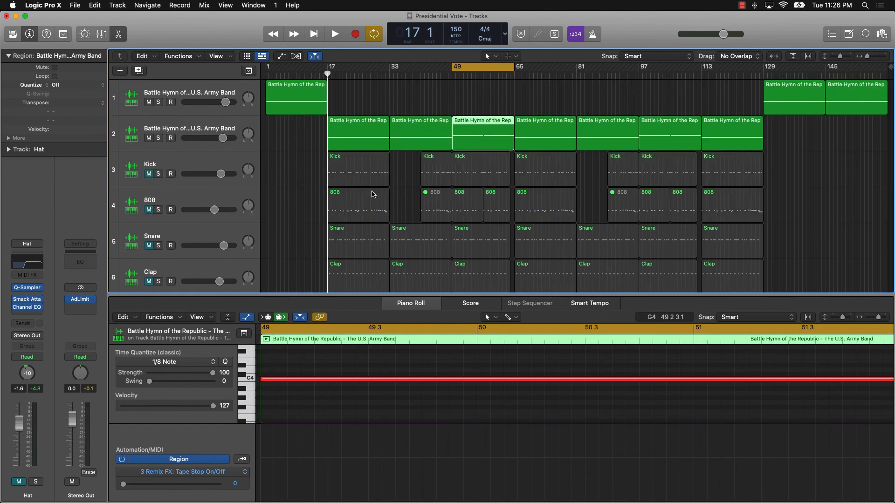
Play the isolated Battle Hymn region from bar 49 with its full note range in view, and stop playback.
{"action": "scroll", "coordinate": [415, 364], "scroll_direction": "down", "scroll_amount": 1}
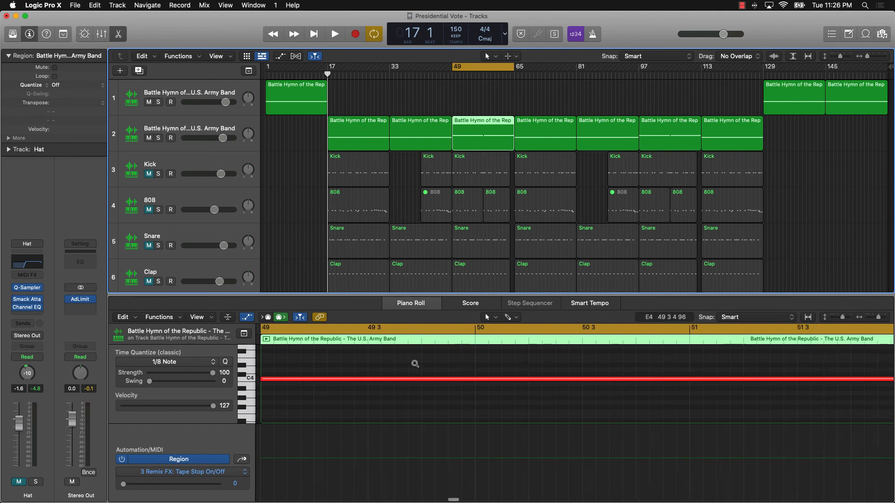
{"action": "scroll", "coordinate": [414, 364], "scroll_direction": "down", "scroll_amount": 3}
{"action": "key", "text": "space"}
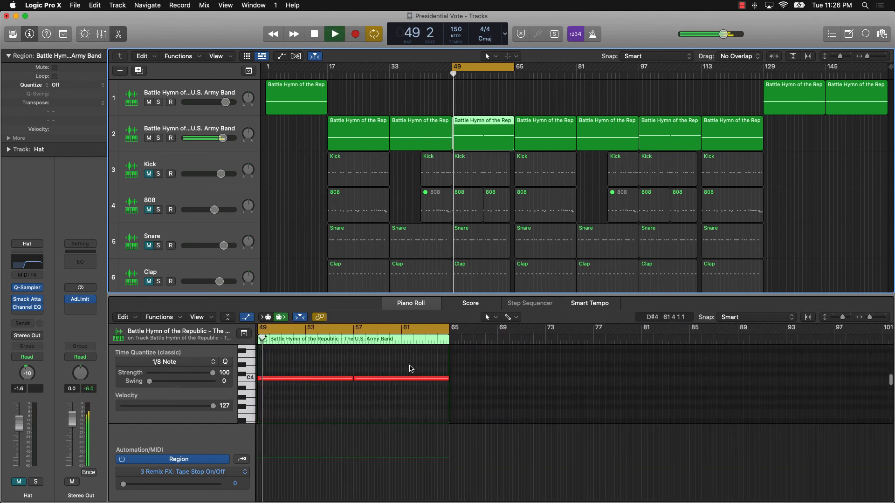
{"action": "scroll", "coordinate": [410, 369], "scroll_direction": "down", "scroll_amount": 3}
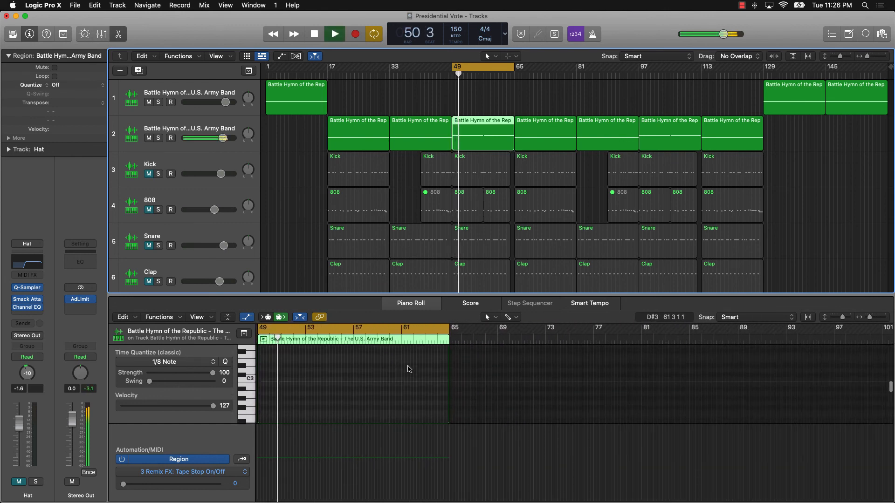
{"action": "scroll", "coordinate": [409, 369], "scroll_direction": "up", "scroll_amount": 2}
{"action": "key", "text": "space"}
Check the pitch difference between the bar 33 and bar 49 Battle Hymn regions again and clear the selection.
{"action": "left_click", "coordinate": [398, 139]}
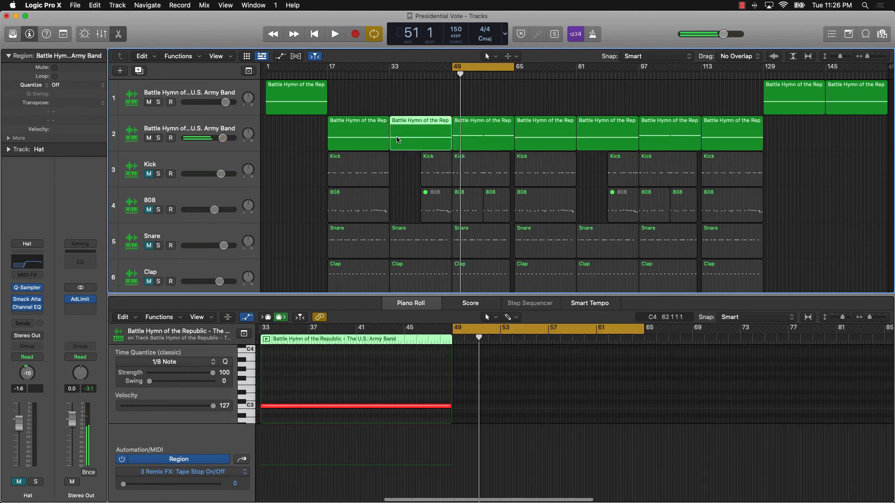
{"action": "left_click", "coordinate": [487, 132]}
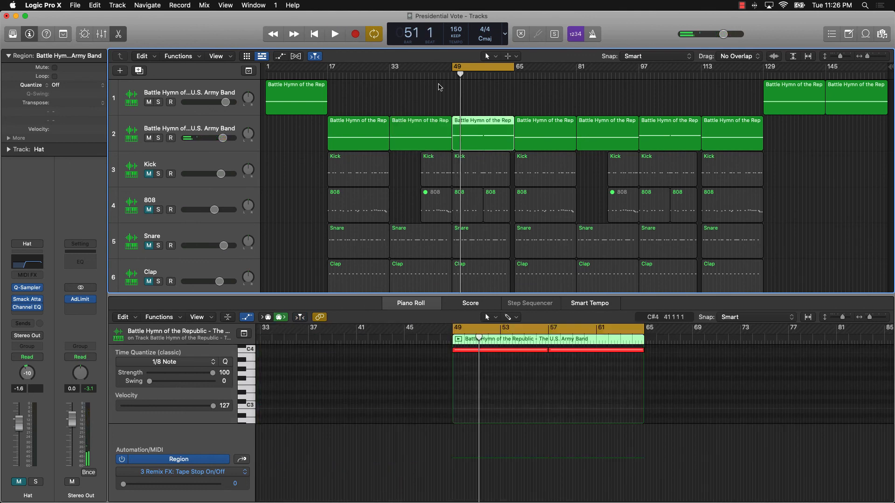
{"action": "left_click", "coordinate": [440, 87]}
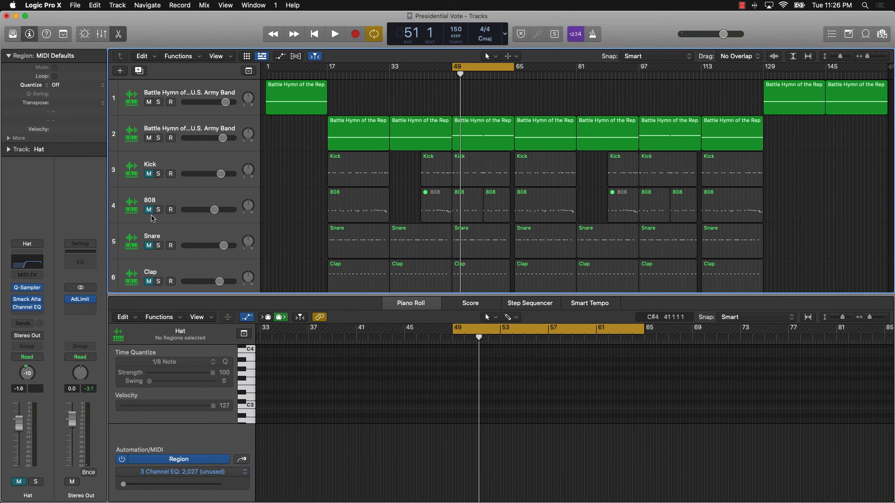
Unmute the 808 track and play its bar 49 region with the Battle Hymn sample, following the 808 notes.
{"action": "left_click", "coordinate": [148, 213]}
{"action": "left_click", "coordinate": [462, 208]}
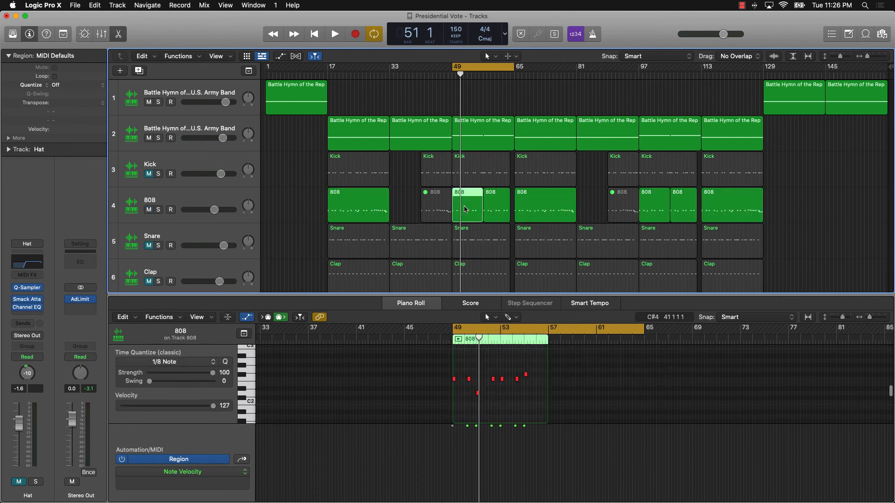
{"action": "scroll", "coordinate": [485, 403], "scroll_direction": "down", "scroll_amount": 3}
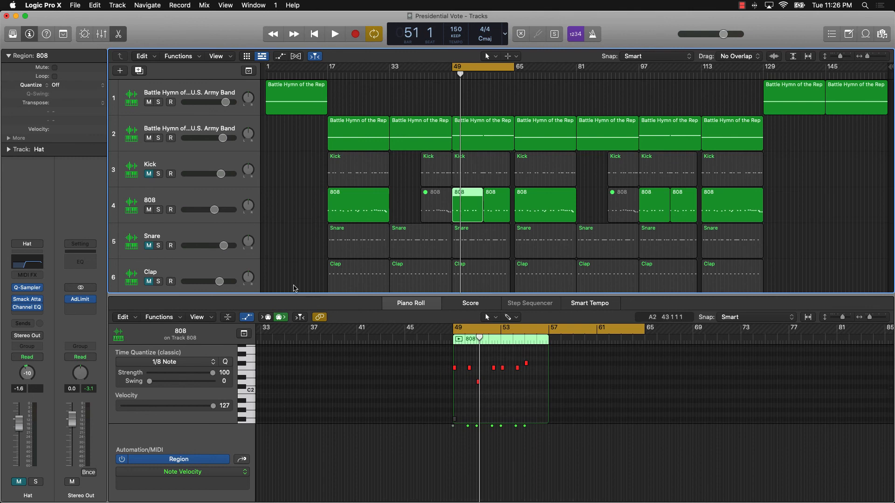
{"action": "key", "text": "space"}
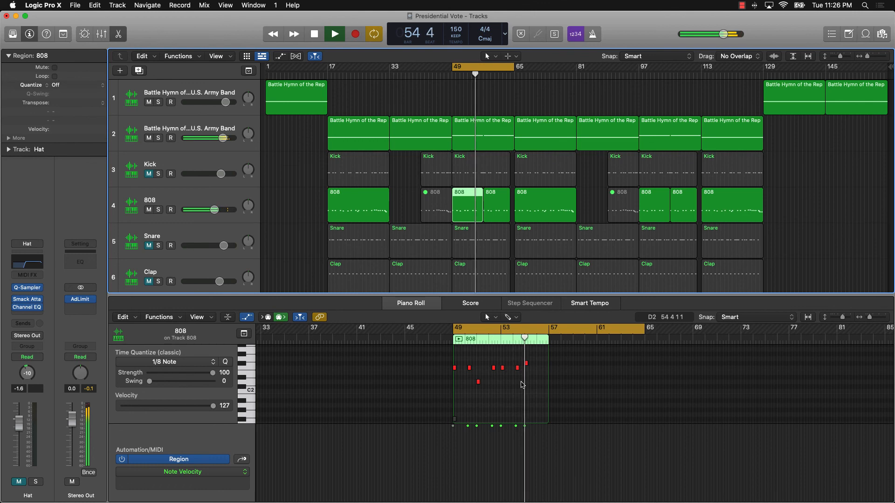
{"action": "scroll", "coordinate": [522, 385], "scroll_direction": "up", "scroll_amount": 2}
{"action": "scroll", "coordinate": [522, 385], "scroll_direction": "right", "scroll_amount": 2}
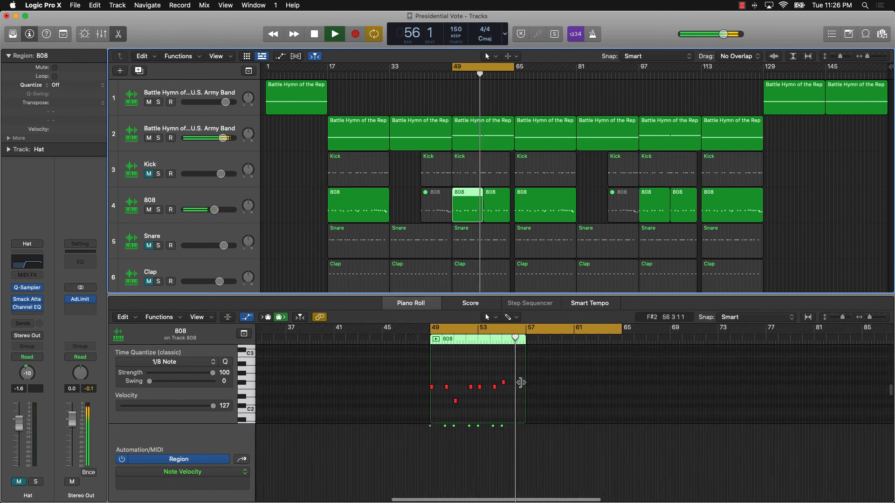
{"action": "key", "text": "space"}
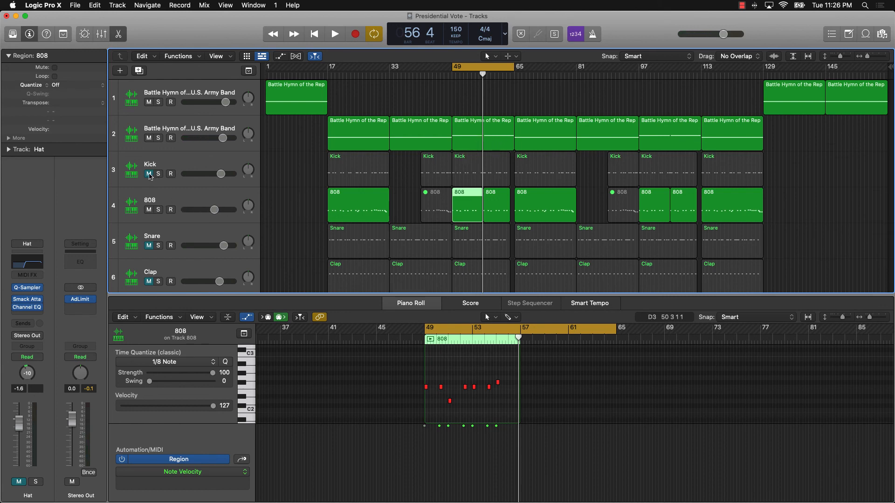
Unmute the Kick, Snare, Clap and Hat tracks.
{"action": "left_click", "coordinate": [149, 173]}
{"action": "scroll", "coordinate": [157, 223], "scroll_direction": "down", "scroll_amount": 2}
{"action": "left_click", "coordinate": [149, 215]}
{"action": "left_click", "coordinate": [149, 251]}
{"action": "left_click", "coordinate": [148, 287]}
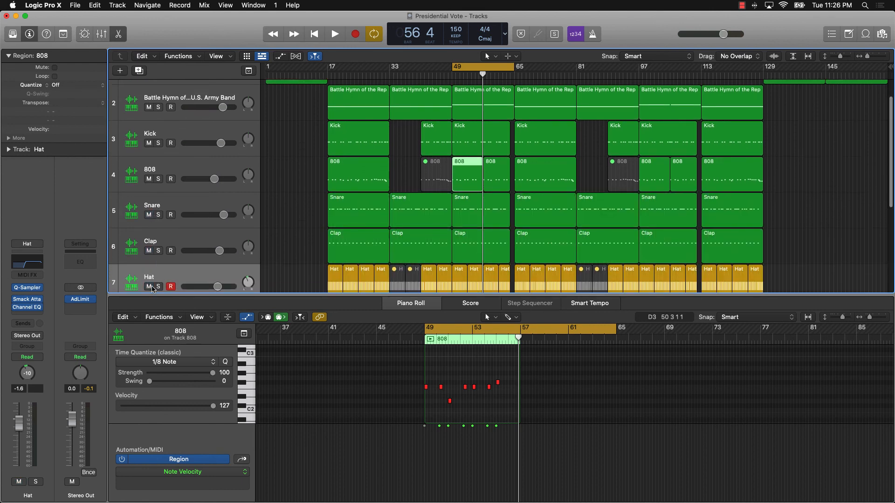
Clear the 808 region selection and turn off the cycle range over bars 49 to 65.
{"action": "scroll", "coordinate": [177, 253], "scroll_direction": "down", "scroll_amount": 4}
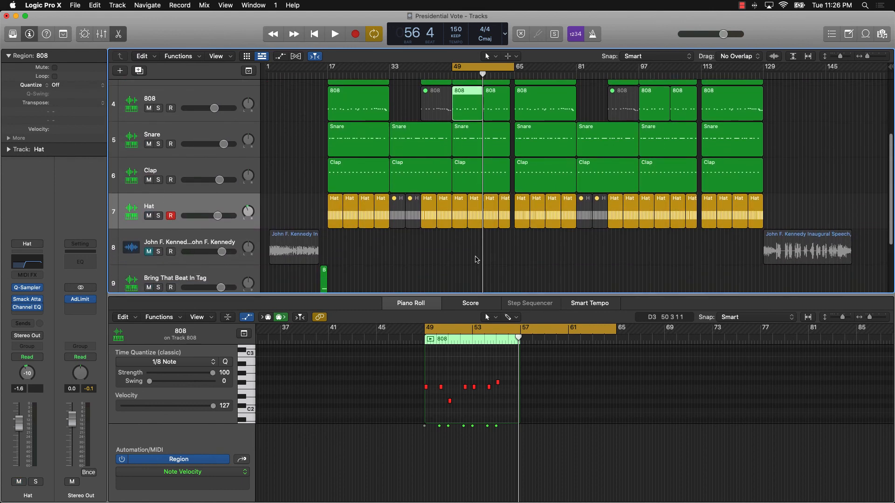
{"action": "left_click", "coordinate": [457, 256]}
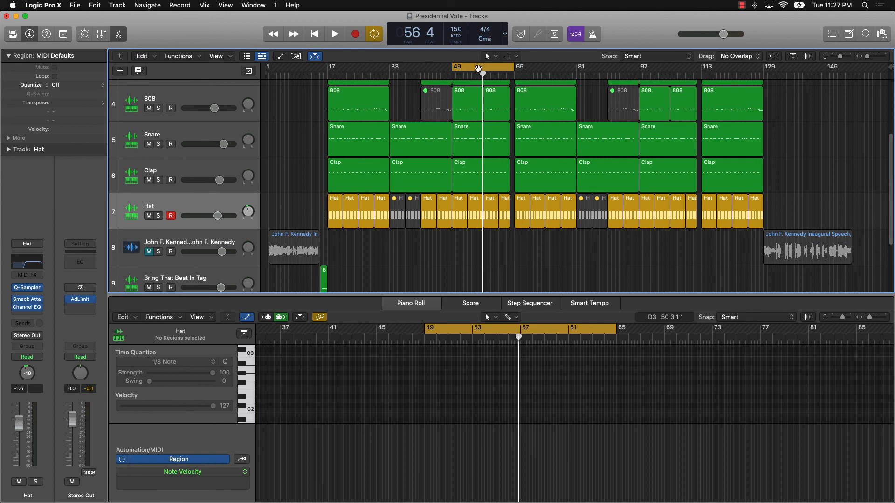
{"action": "left_click", "coordinate": [478, 69]}
Select the first and second Battle Hymn tracks in turn to view the effects on their channel strips.
{"action": "scroll", "coordinate": [299, 161], "scroll_direction": "up", "scroll_amount": 5}
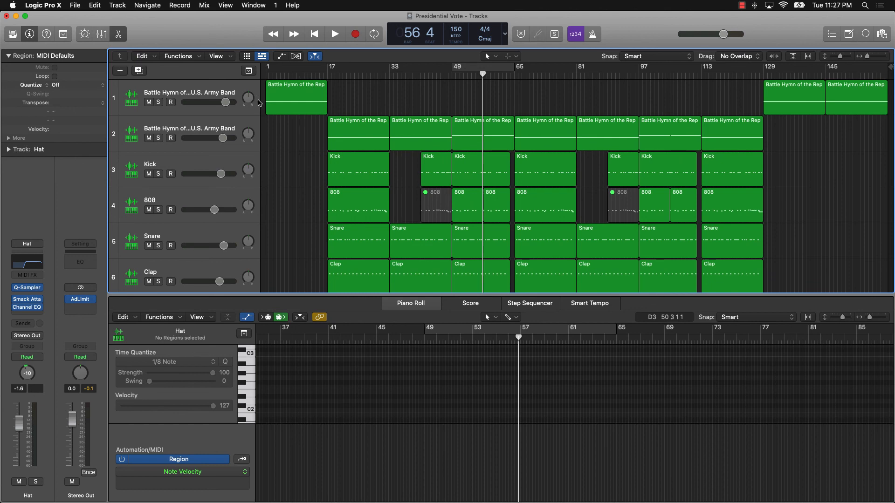
{"action": "left_click", "coordinate": [181, 94]}
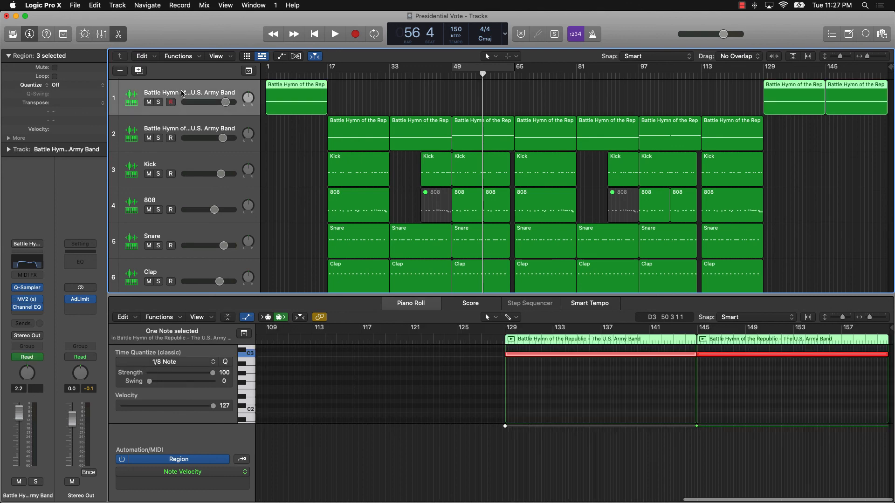
{"action": "left_click", "coordinate": [190, 132]}
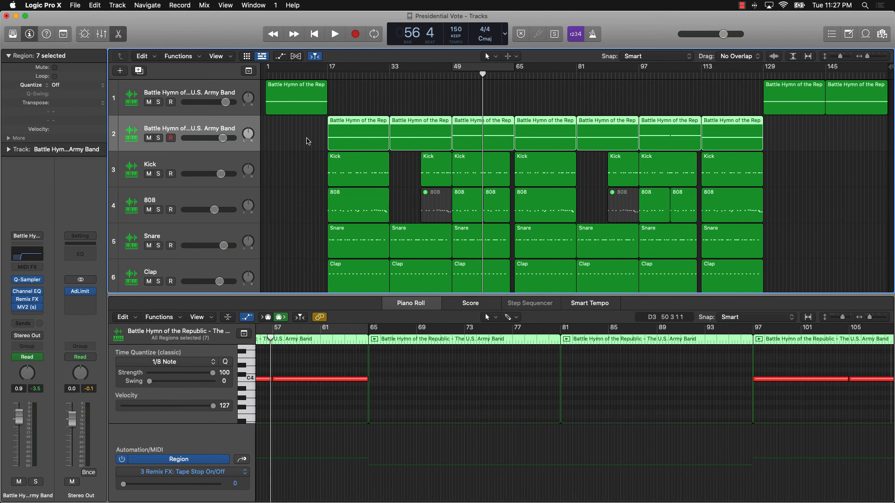
Place the playhead at bar 17 and set the second Battle Hymn track's automation mode to Latch.
{"action": "left_click", "coordinate": [328, 78]}
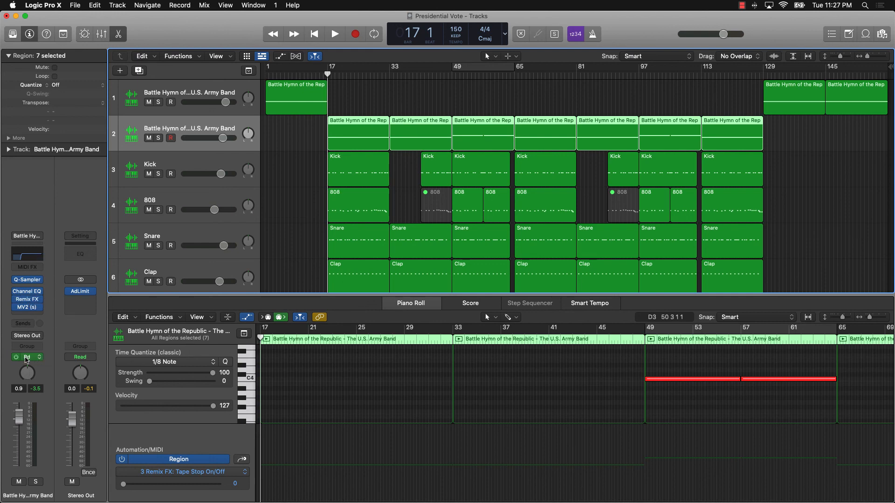
{"action": "left_click", "coordinate": [40, 357]}
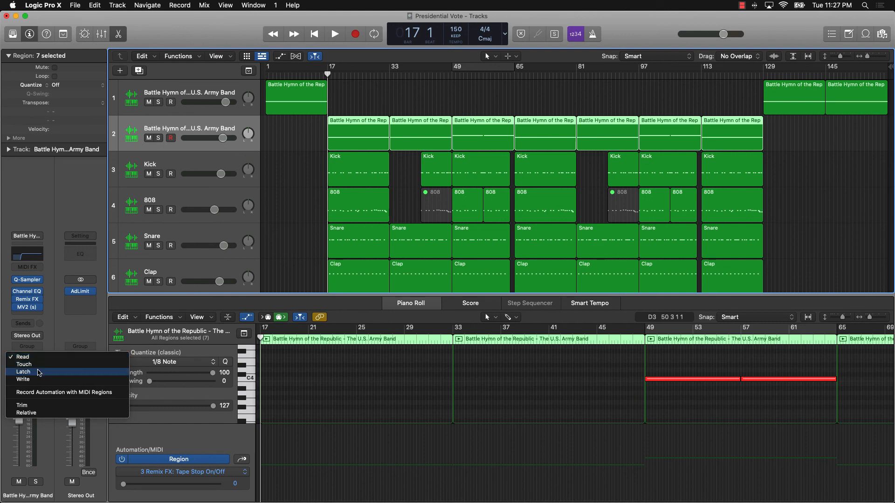
{"action": "left_click", "coordinate": [39, 373]}
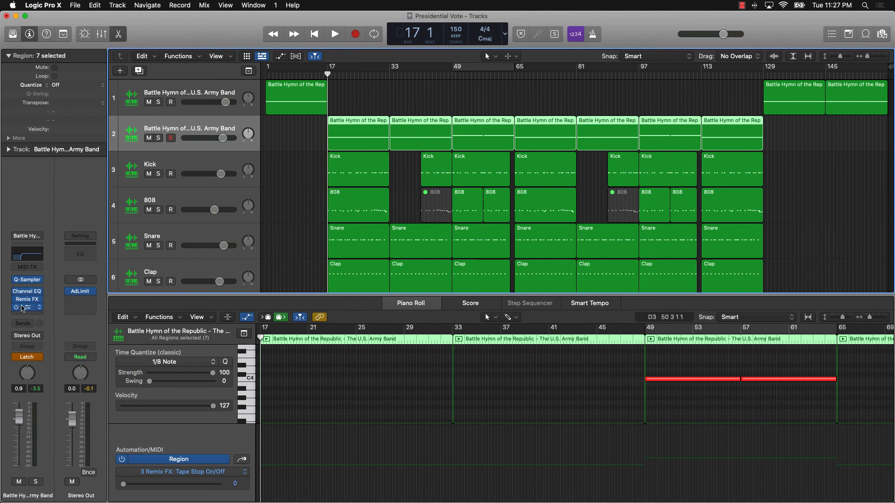
Open Remix FX from the second Battle Hymn track and show the track automation, keeping that track's automation lane uncovered.
{"action": "left_click", "coordinate": [27, 299]}
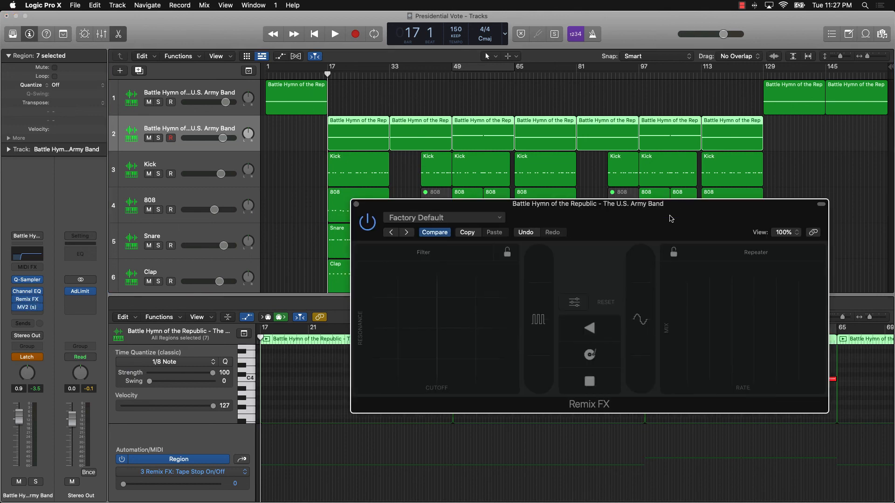
{"action": "left_click_drag", "start_coordinate": [670, 214], "coordinate": [648, 107]}
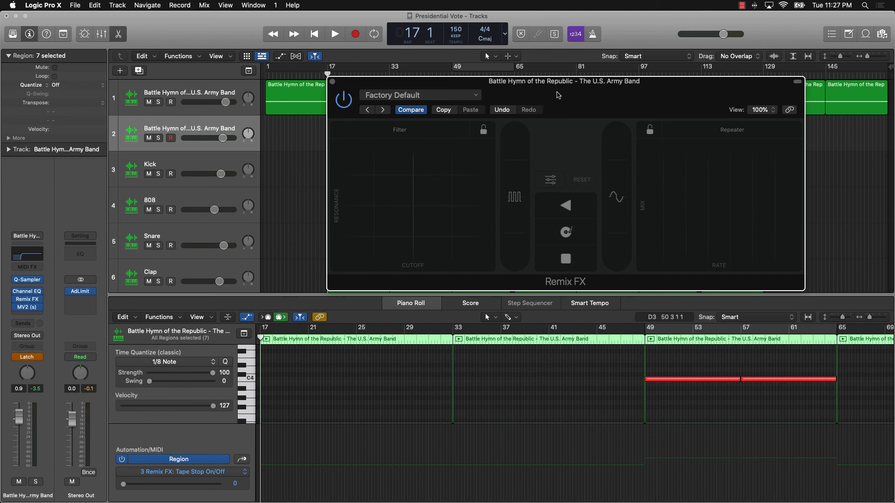
{"action": "left_click_drag", "start_coordinate": [557, 95], "coordinate": [559, 315]}
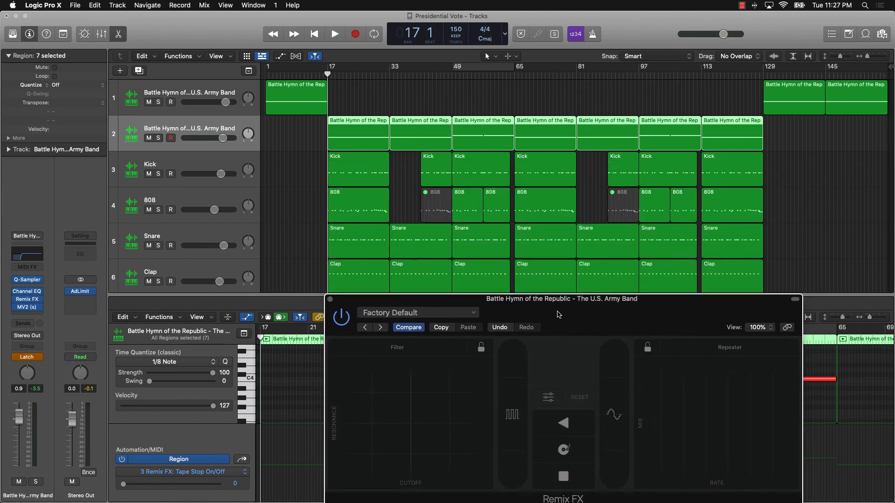
{"action": "key", "text": "a"}
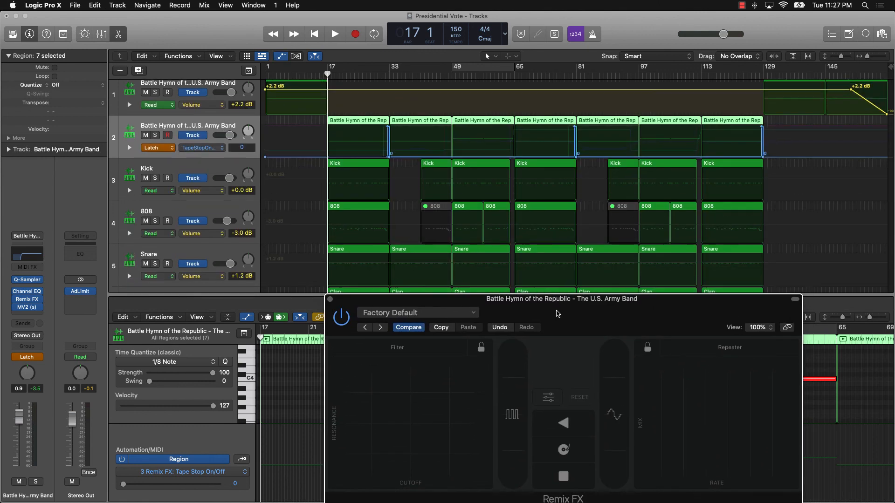
{"action": "mouse_move", "coordinate": [215, 151]}
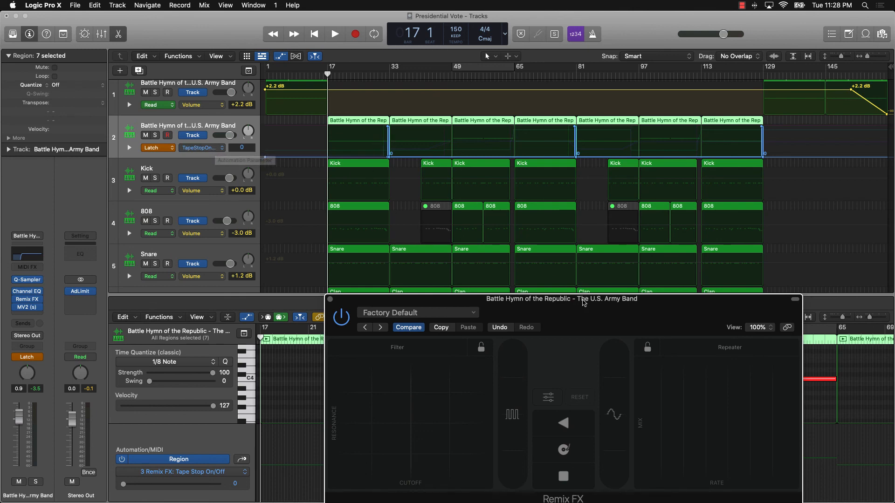
{"action": "left_click_drag", "start_coordinate": [584, 314], "coordinate": [589, 204]}
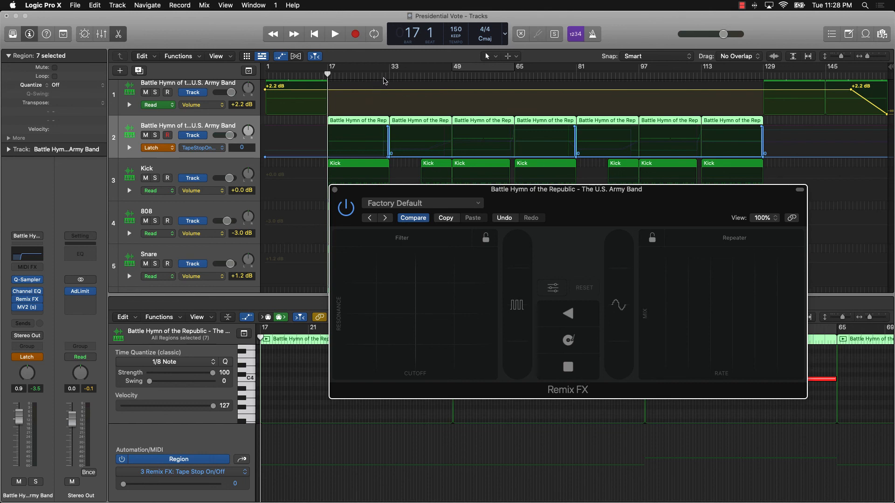
View the Remix FX parameters available for automation on the second Battle Hymn track.
{"action": "left_click", "coordinate": [222, 149]}
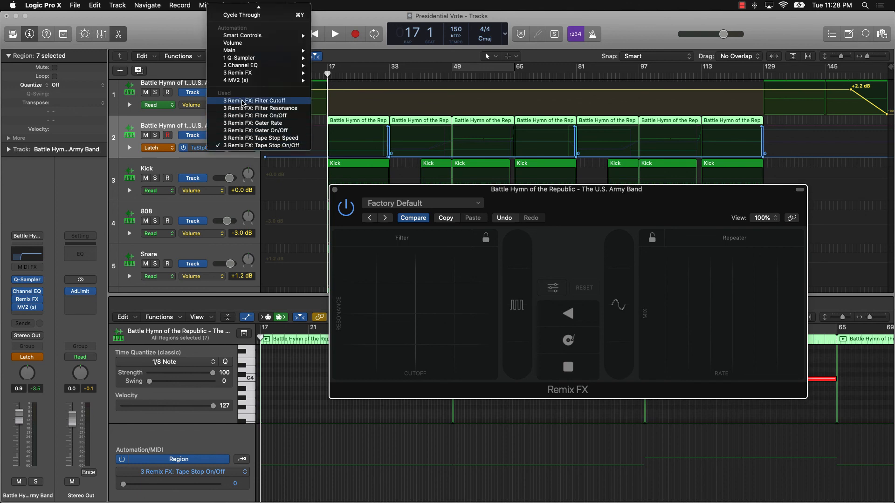
{"action": "mouse_move", "coordinate": [250, 74]}
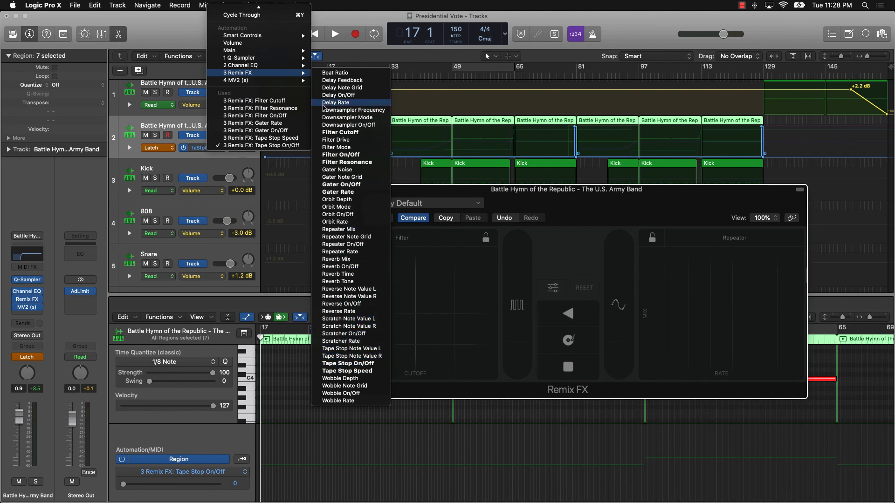
{"action": "left_click", "coordinate": [369, 17]}
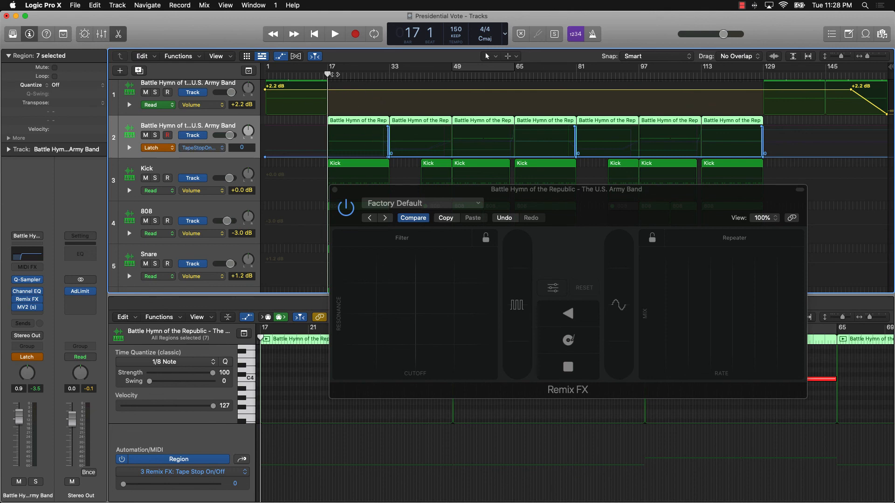
Play the beat from bar 17 to bar 33 to hear the Tape Stop automation on the second Battle Hymn track.
{"action": "left_click_drag", "start_coordinate": [328, 74], "coordinate": [327, 74]}
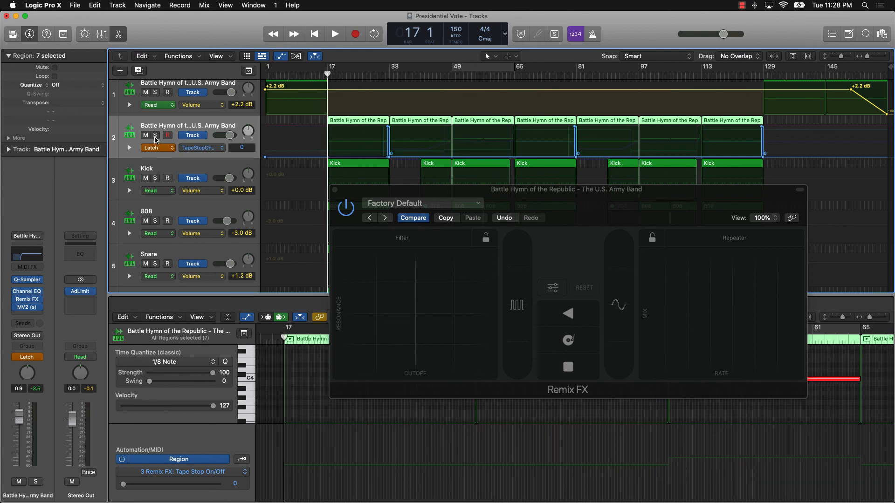
{"action": "key", "text": "space"}
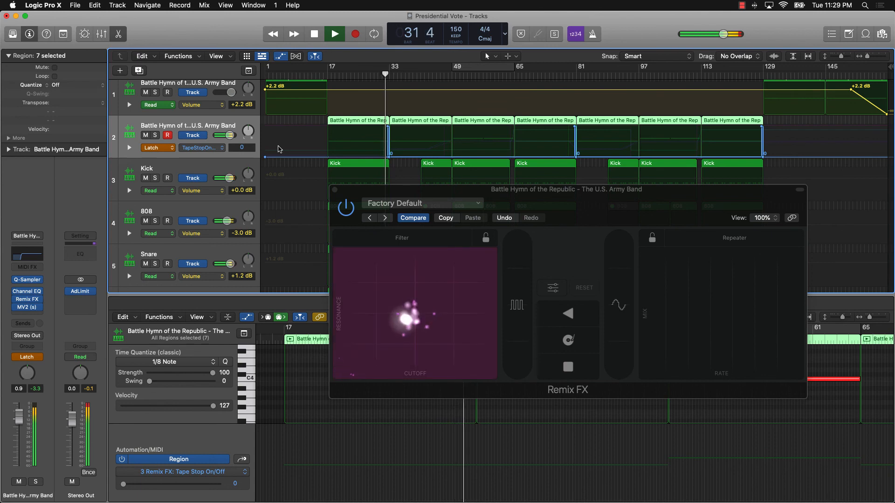
{"action": "key", "text": "space"}
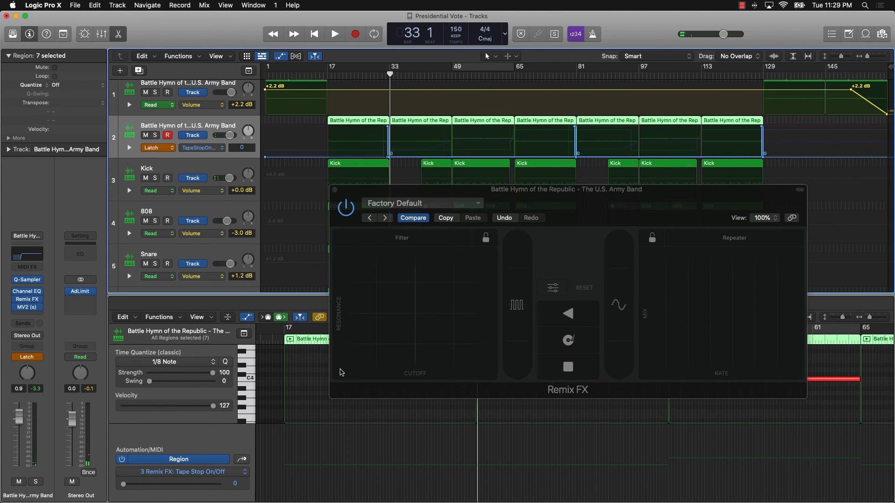
Show the Remix FX Gater On/Off automation on the second Battle Hymn track.
{"action": "left_click", "coordinate": [223, 150]}
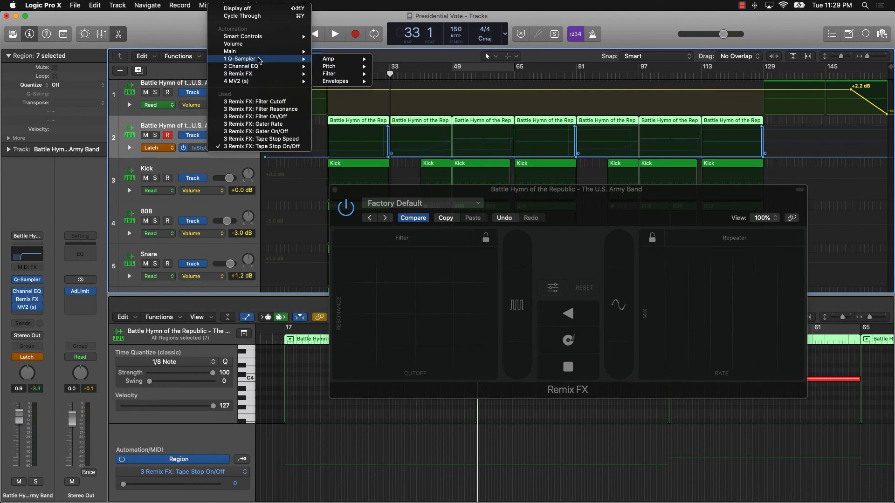
{"action": "mouse_move", "coordinate": [258, 71]}
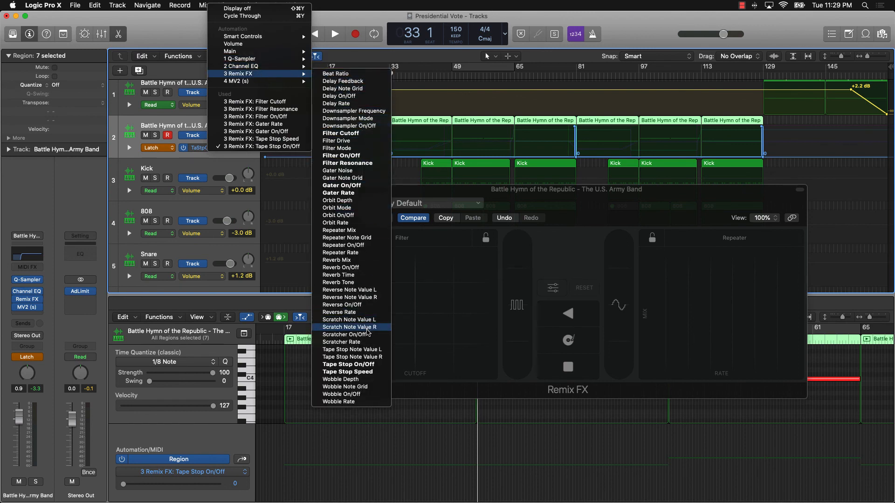
{"action": "left_click", "coordinate": [351, 186]}
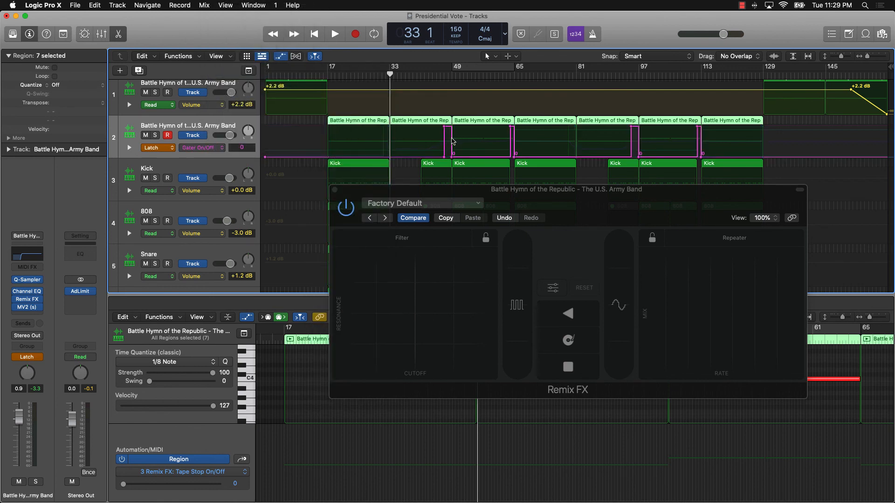
Play from bar 33 through bar 49 to hear the Remix FX filter and gater effects on the second Battle Hymn track.
{"action": "key", "text": "space"}
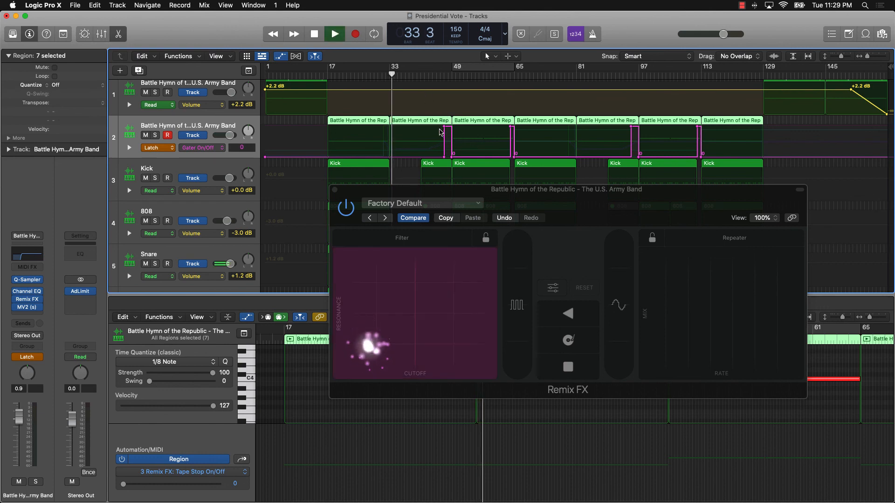
{"action": "key", "text": "space"}
{"action": "left_click_drag", "start_coordinate": [393, 74], "coordinate": [393, 73]}
{"action": "key", "text": "space"}
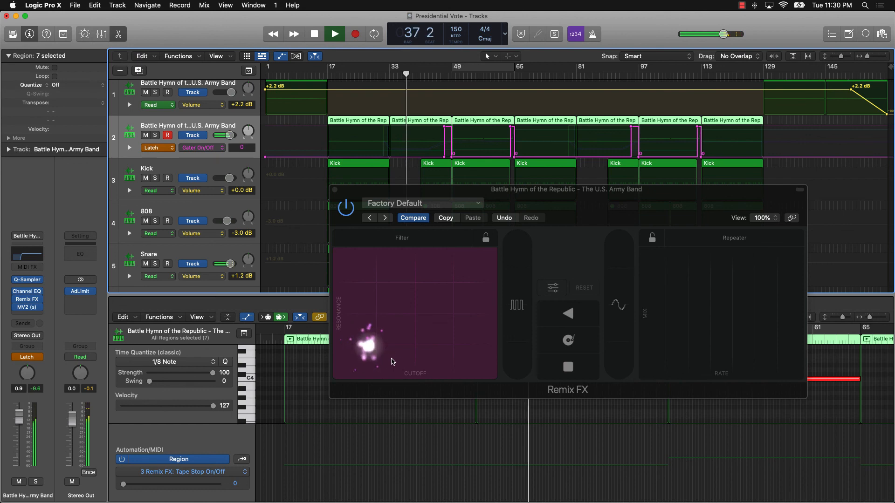
{"action": "left_click_drag", "start_coordinate": [372, 351], "coordinate": [376, 351]}
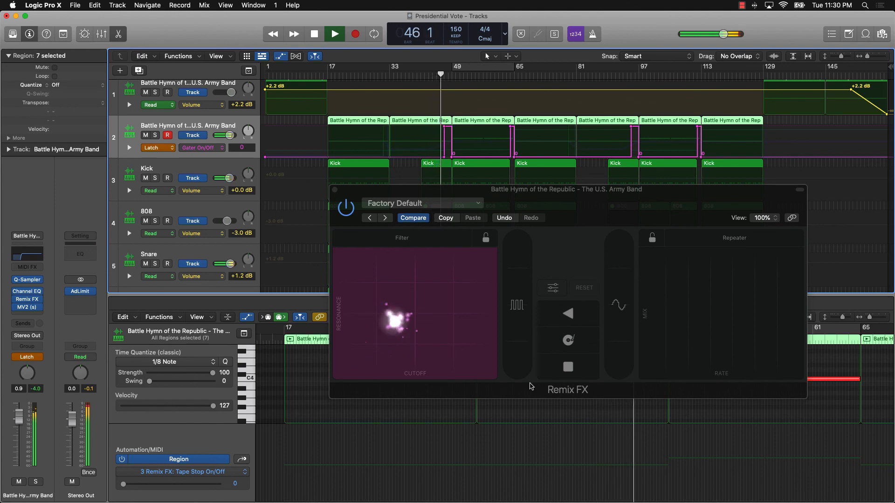
{"action": "left_click", "coordinate": [520, 342]}
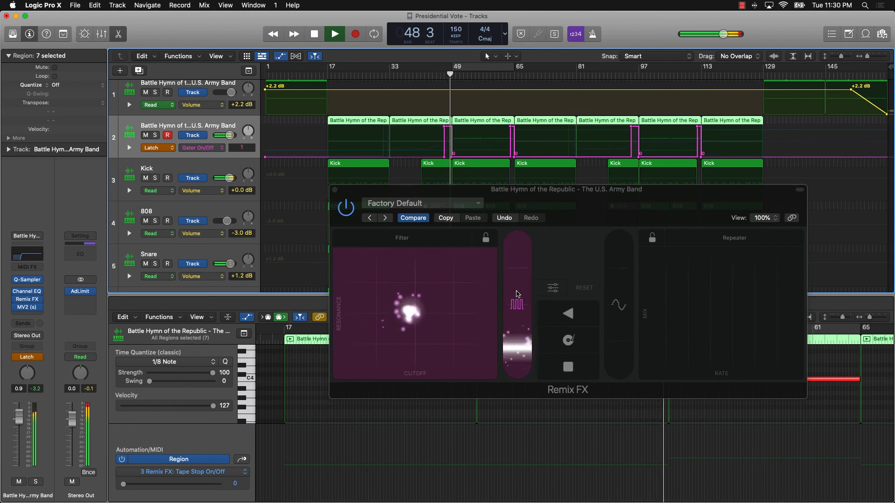
{"action": "key", "text": "space"}
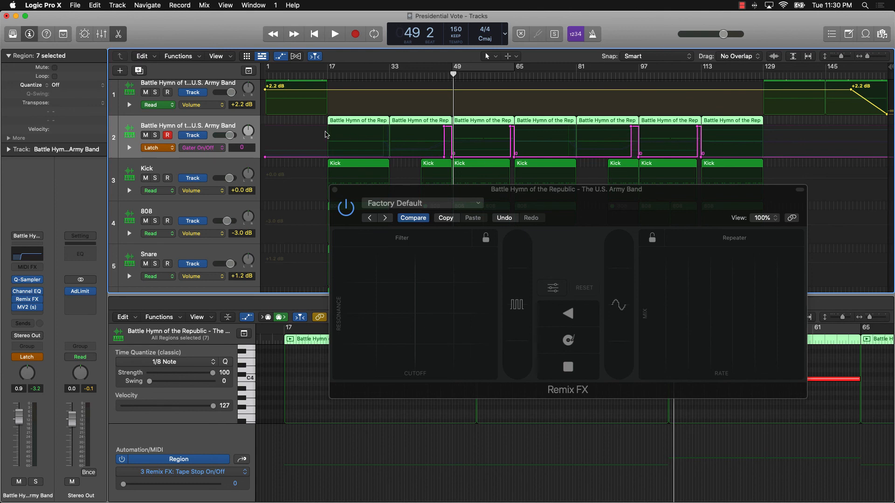
Show the Remix FX Filter Cutoff automation on the second Battle Hymn track and examine its curve from bar 33 to bar 49.
{"action": "left_click", "coordinate": [220, 148]}
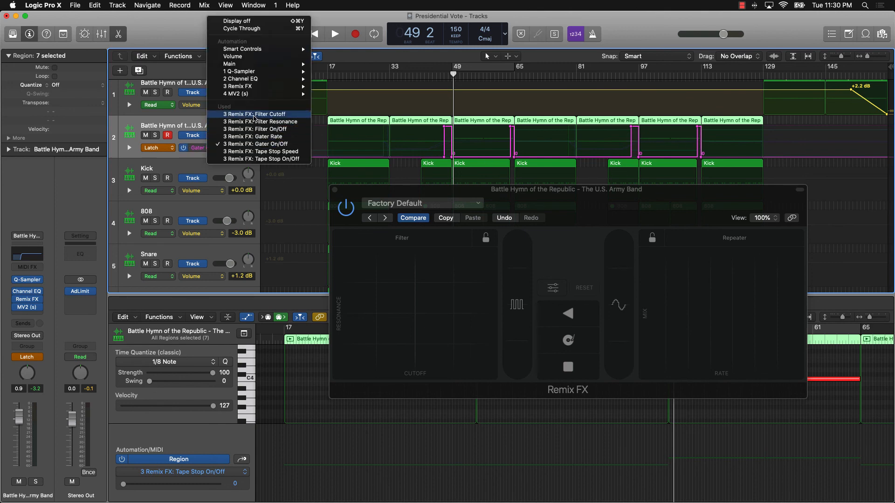
{"action": "left_click", "coordinate": [255, 115]}
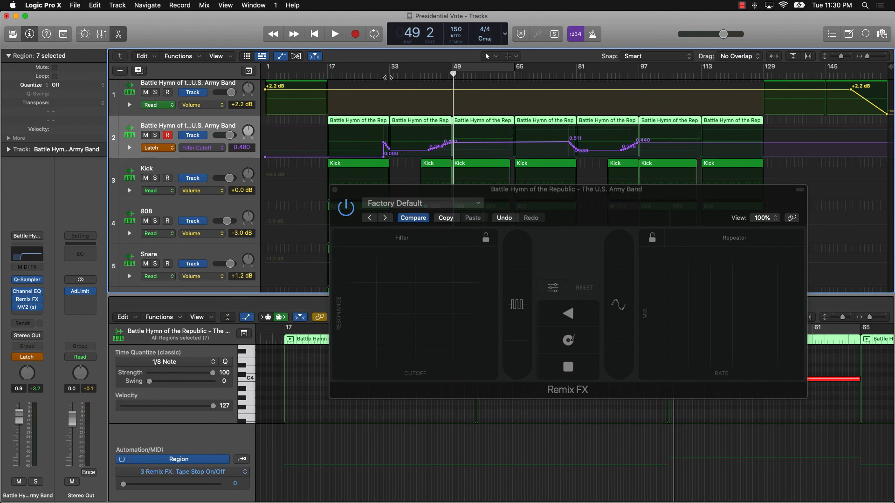
{"action": "left_click", "coordinate": [387, 77]}
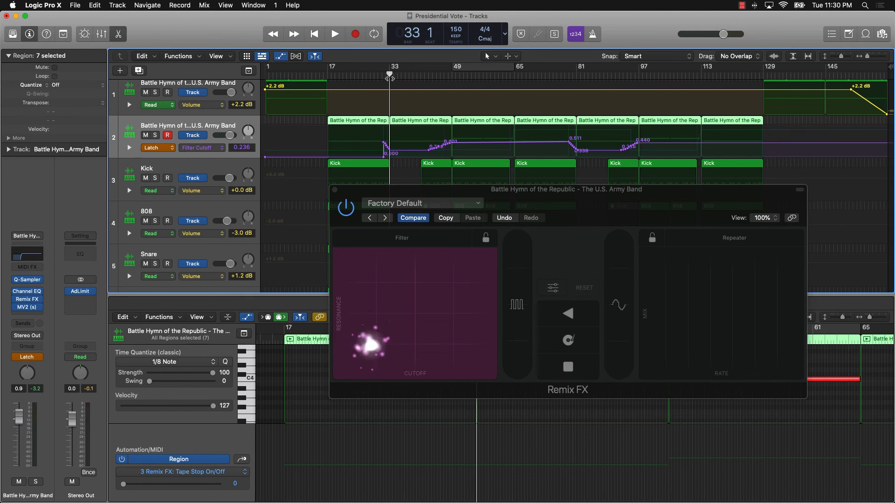
{"action": "left_click_drag", "start_coordinate": [389, 78], "coordinate": [452, 82]}
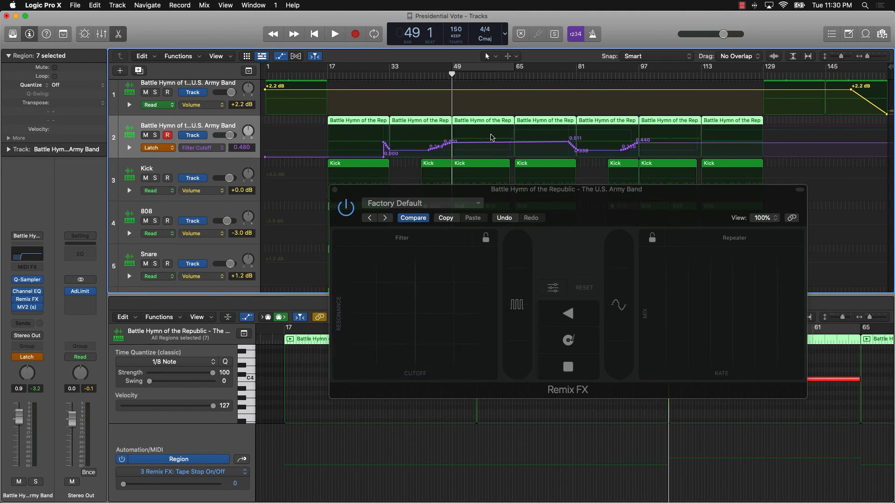
Close the automation view and Remix FX, and set the second Battle Hymn track's automation mode to Read.
{"action": "key", "text": "a"}
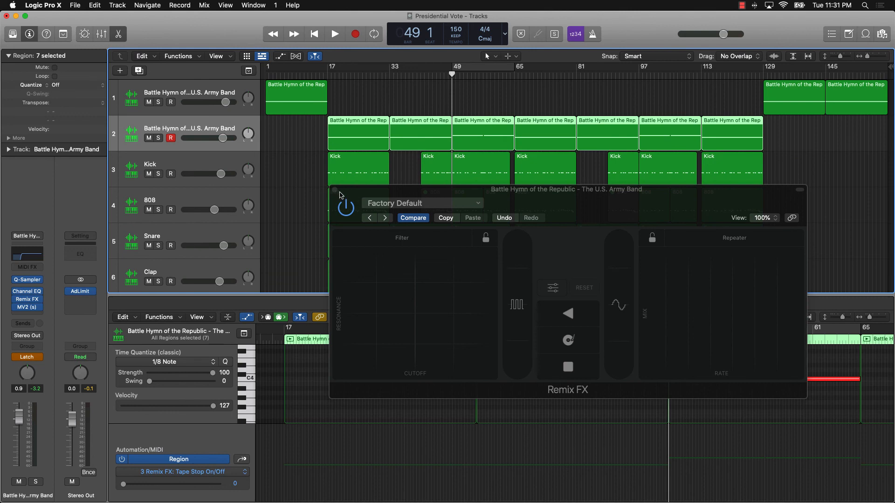
{"action": "left_click", "coordinate": [335, 190]}
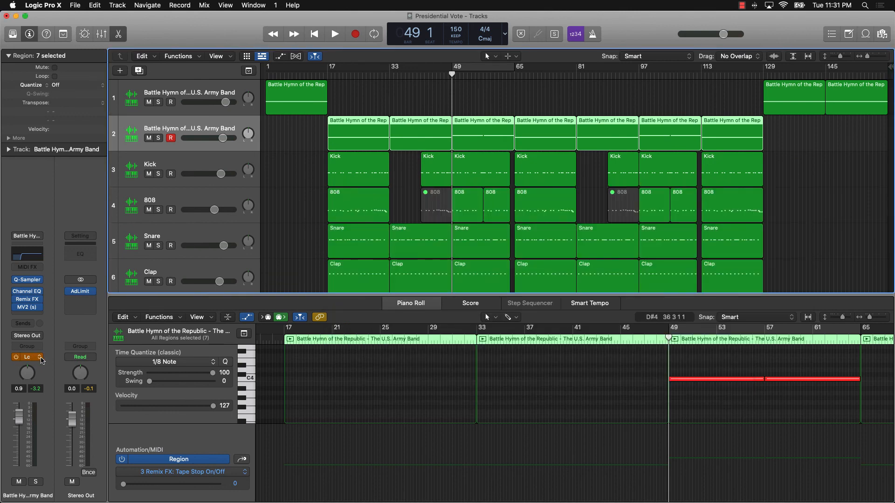
{"action": "left_click", "coordinate": [41, 361]}
{"action": "left_click", "coordinate": [45, 347]}
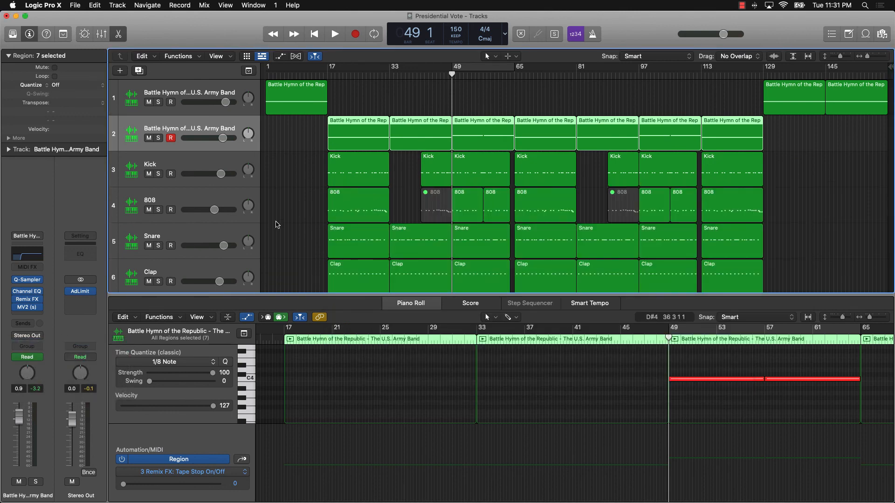
Clear the region selection and close the Piano Roll, then select the John F. Kennedy speech track.
{"action": "left_click", "coordinate": [294, 218]}
{"action": "scroll", "coordinate": [292, 219], "scroll_direction": "down", "scroll_amount": 5}
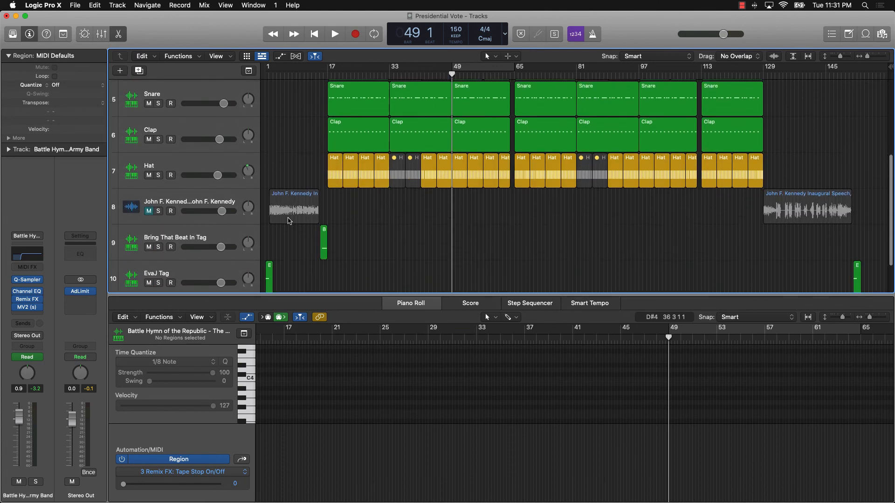
{"action": "key", "text": "e"}
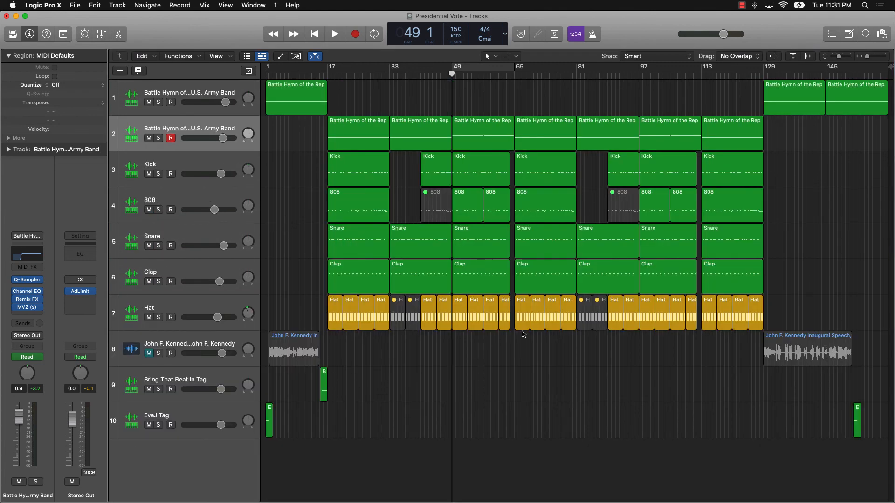
{"action": "left_click", "coordinate": [194, 347]}
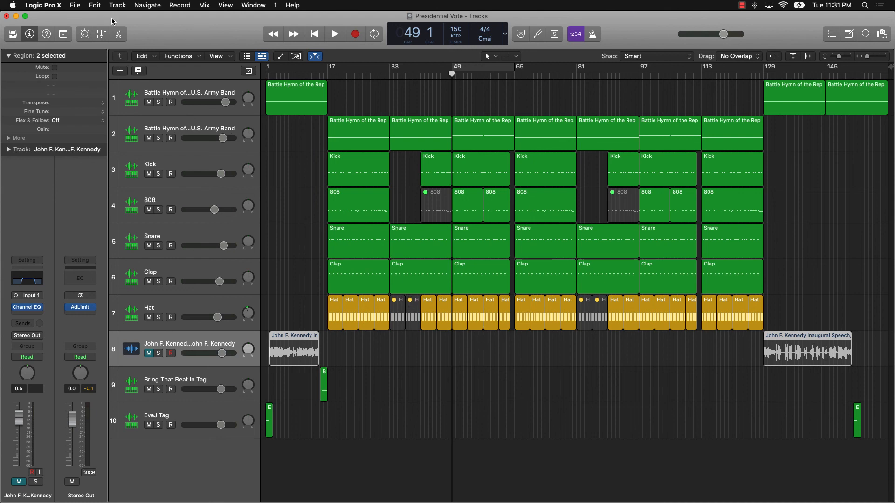
Open the Mixer and select the first Battle Hymn track with the playhead at bar 1.
{"action": "left_click", "coordinate": [101, 34]}
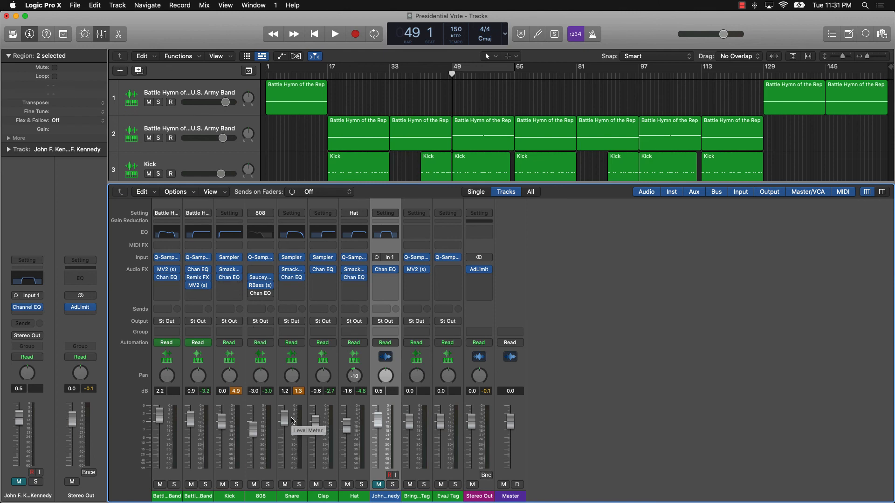
{"action": "left_click", "coordinate": [198, 98]}
{"action": "key", "text": "Return"}
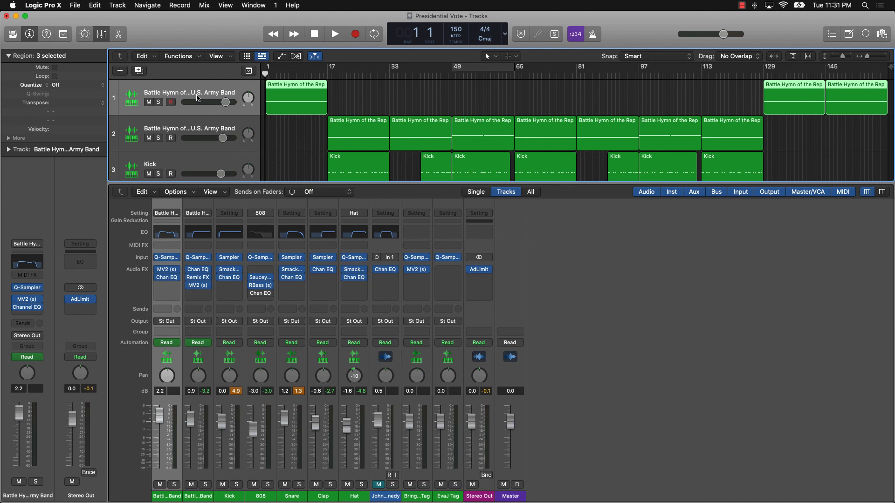
Open the Channel EQ of the first Battle Hymn track and unmute the John F. Kennedy speech track.
{"action": "scroll", "coordinate": [258, 155], "scroll_direction": "down", "scroll_amount": 4}
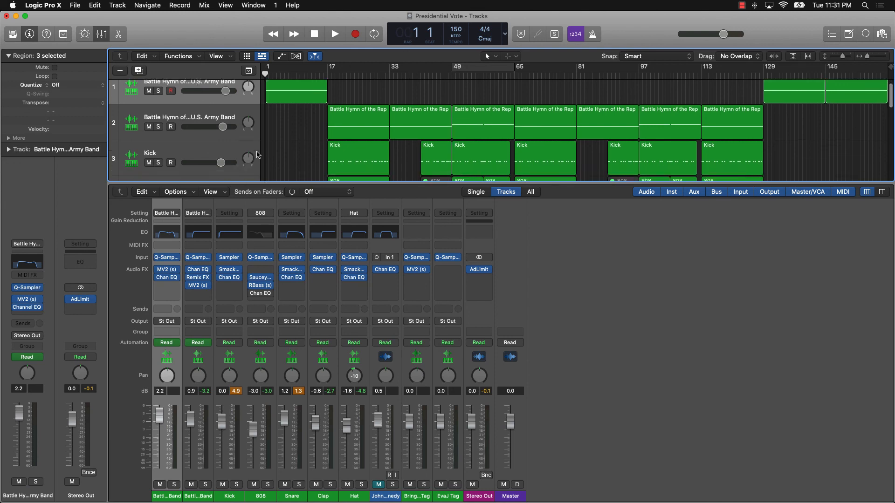
{"action": "scroll", "coordinate": [258, 155], "scroll_direction": "up", "scroll_amount": 5}
{"action": "left_click", "coordinate": [159, 239]}
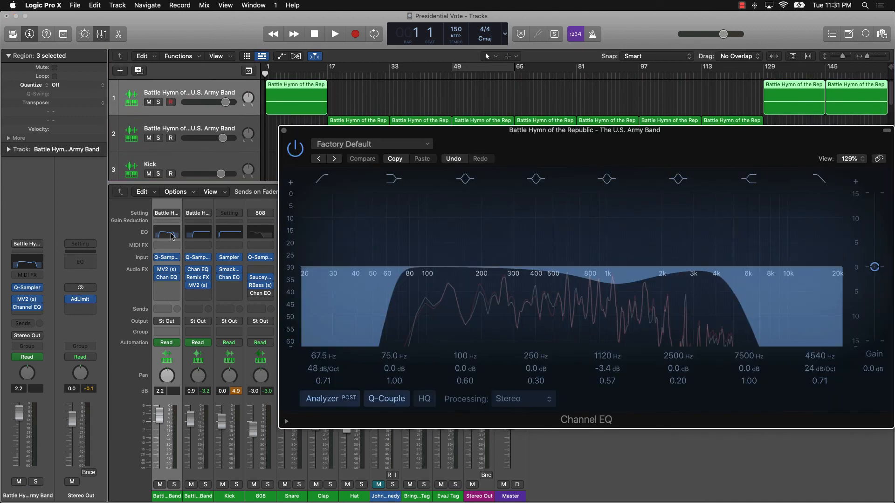
{"action": "left_click_drag", "start_coordinate": [652, 130], "coordinate": [715, 90]}
{"action": "scroll", "coordinate": [315, 146], "scroll_direction": "down", "scroll_amount": 5}
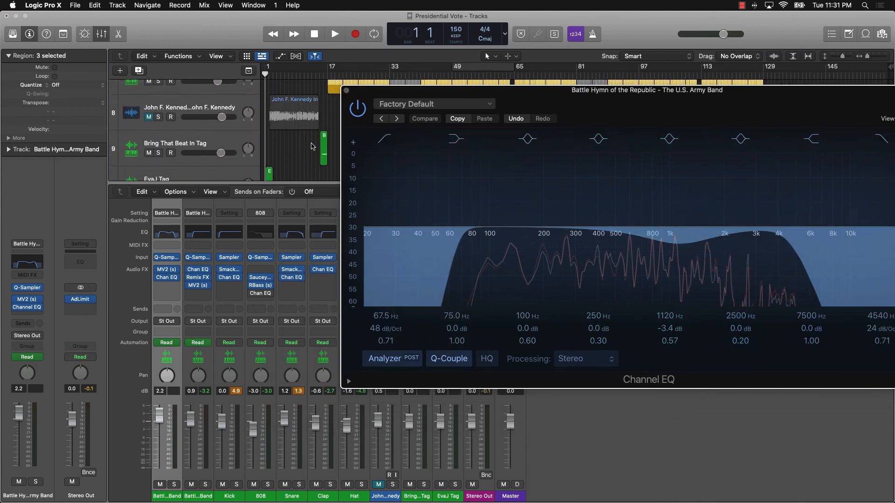
{"action": "left_click", "coordinate": [151, 142]}
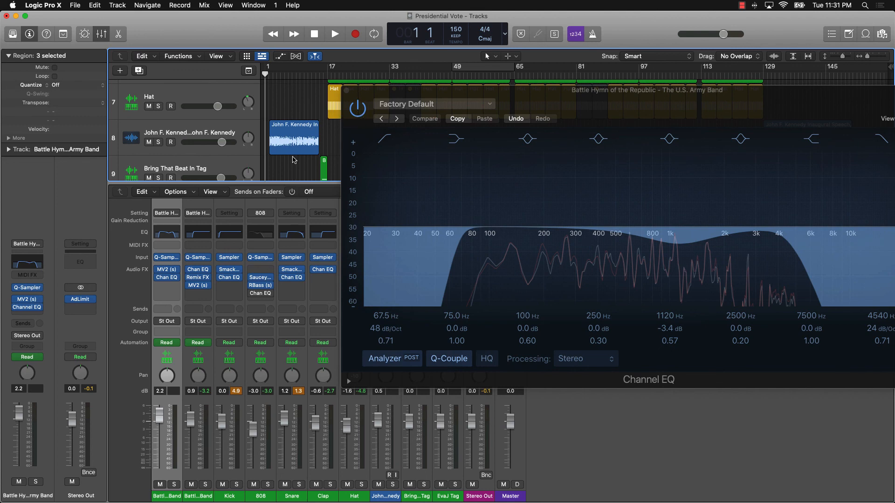
Play the intro with the first Battle Hymn track's Channel EQ bypassed, then stop and return to bar 1.
{"action": "key", "text": "space"}
{"action": "left_click", "coordinate": [357, 109]}
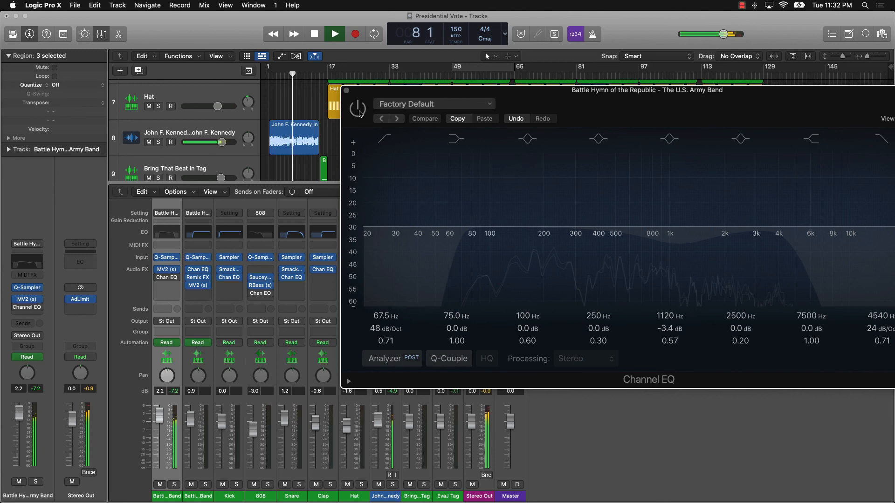
{"action": "key", "text": "space"}
{"action": "key", "text": "Return"}
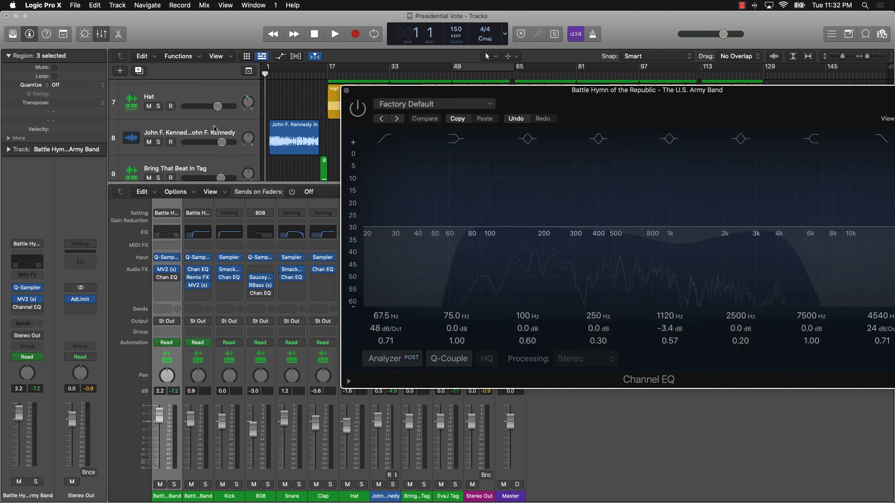
Re-enable the first Battle Hymn track's Channel EQ, play the intro from bar 1 for comparison, and close the EQ.
{"action": "left_click", "coordinate": [358, 109]}
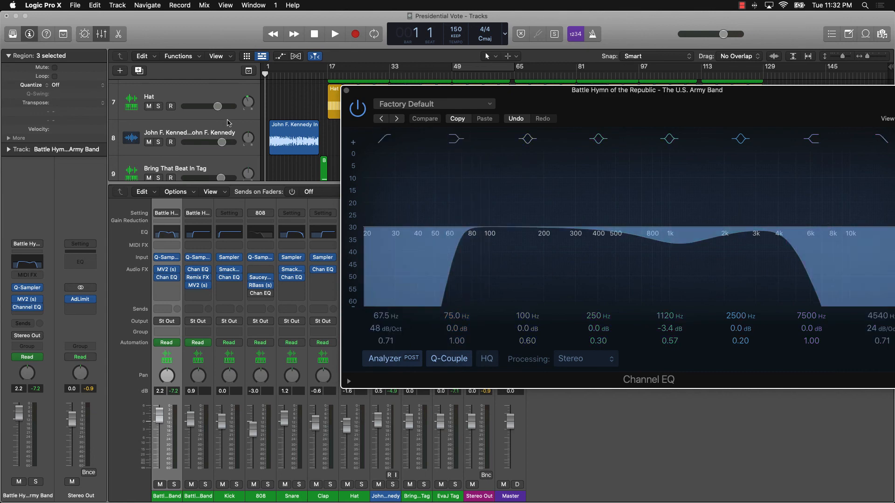
{"action": "key", "text": "space"}
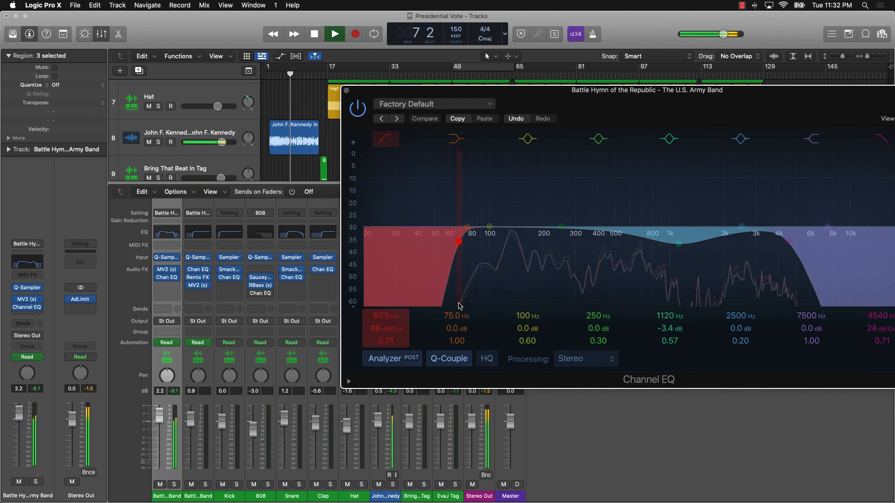
{"action": "key", "text": "space"}
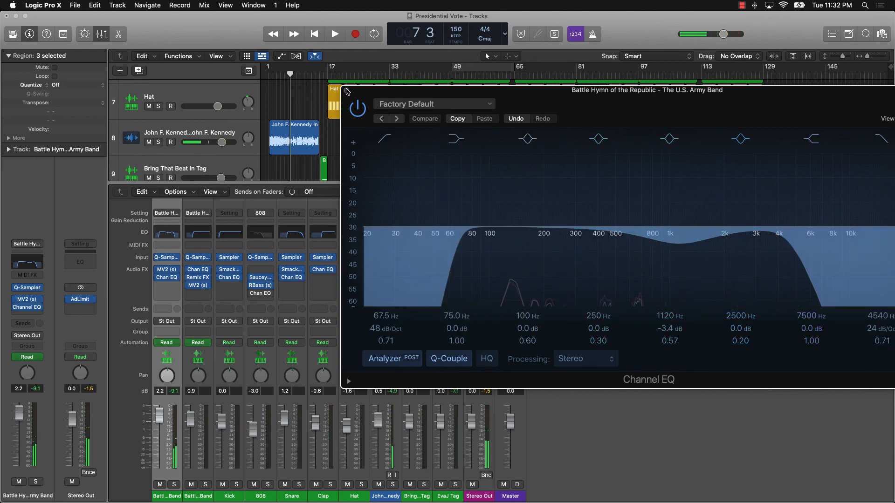
{"action": "left_click", "coordinate": [346, 91]}
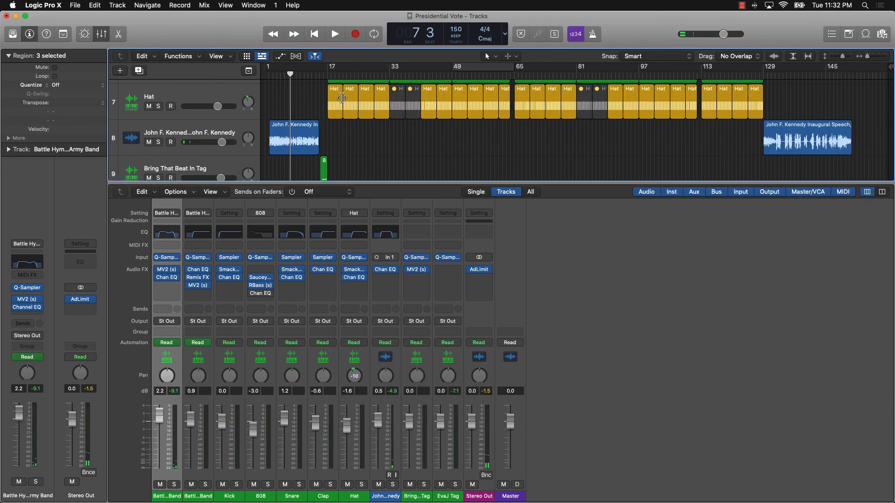
Open the John F. Kennedy speech track's Channel EQ, bypass it, and play the intro from bar 1.
{"action": "left_click", "coordinate": [221, 134]}
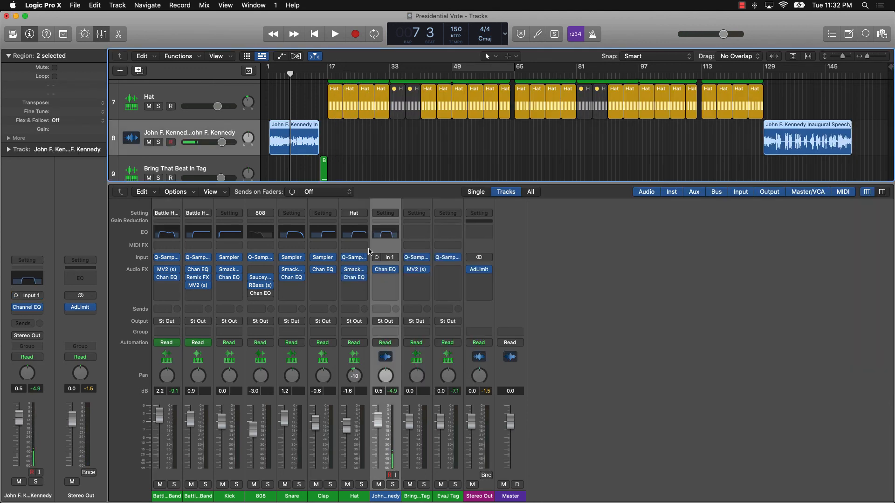
{"action": "left_click", "coordinate": [391, 236]}
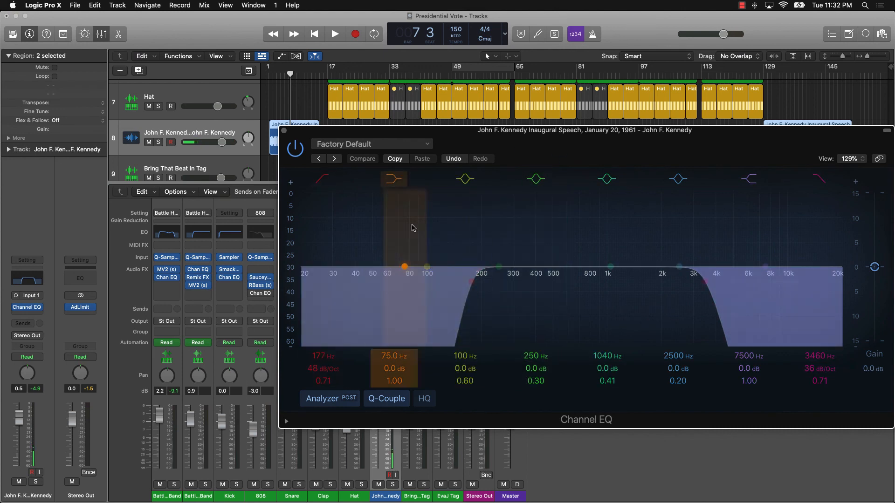
{"action": "left_click", "coordinate": [297, 149]}
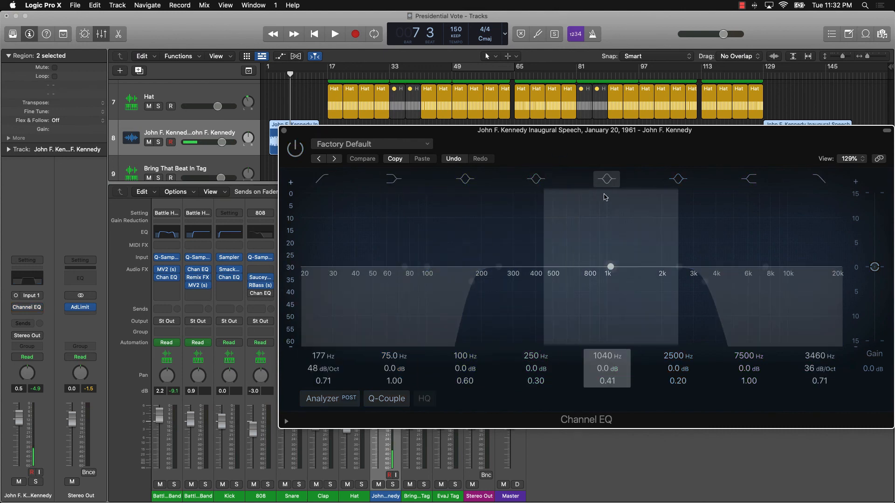
{"action": "key", "text": "Return"}
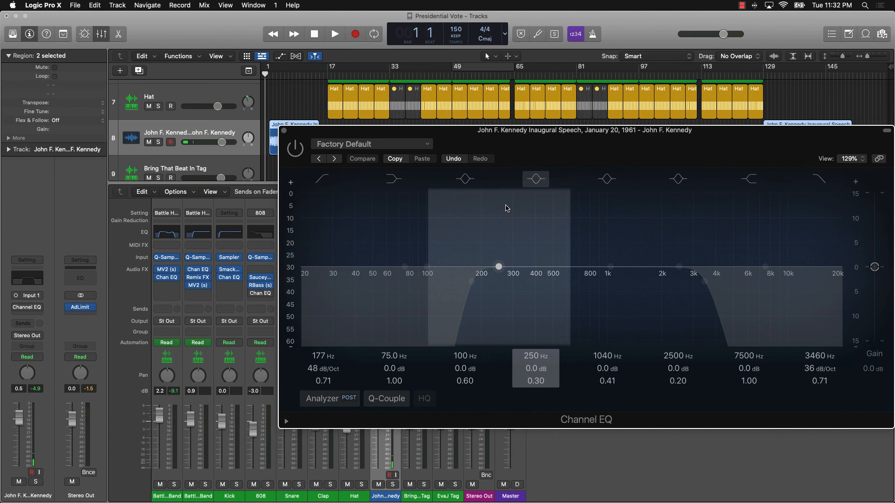
{"action": "key", "text": "space"}
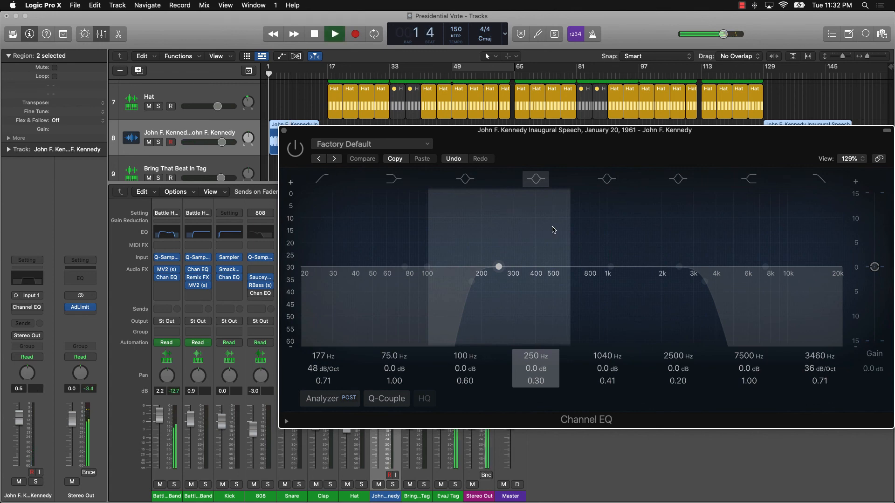
{"action": "left_click_drag", "start_coordinate": [549, 151], "coordinate": [504, 195]}
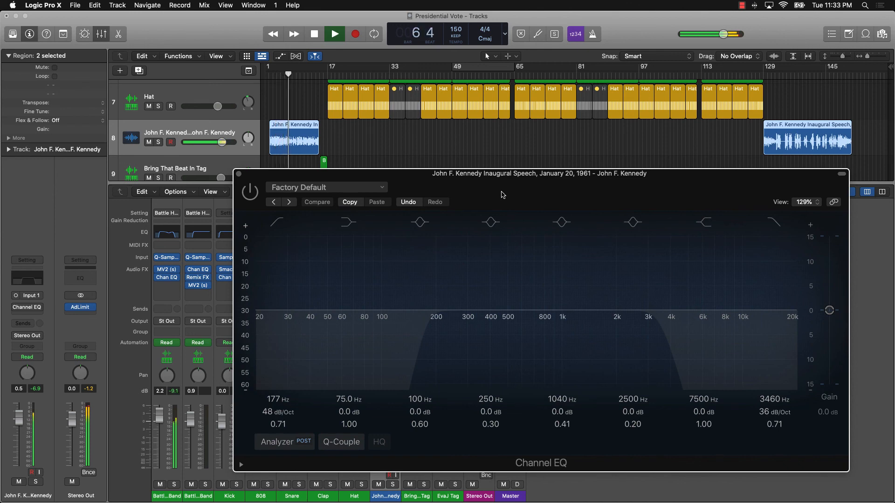
{"action": "key", "text": "space"}
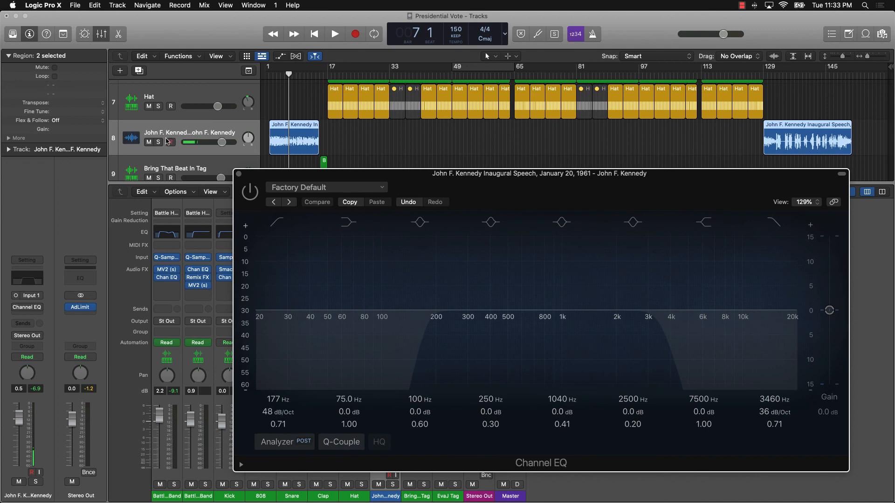
Re-enable the speech track's Channel EQ, replay the intro from bar 1 to hear the filtering, and close the EQ.
{"action": "left_click", "coordinate": [251, 194]}
{"action": "left_click", "coordinate": [393, 134]}
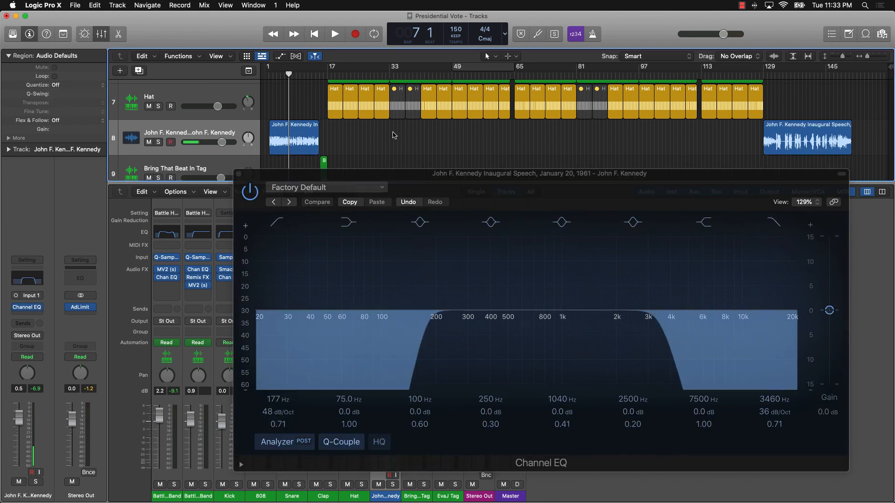
{"action": "key", "text": "Return"}
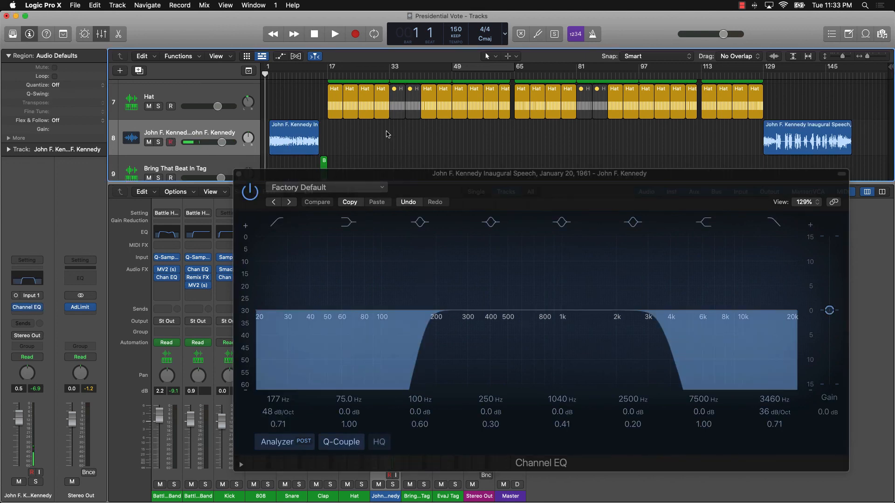
{"action": "key", "text": "space"}
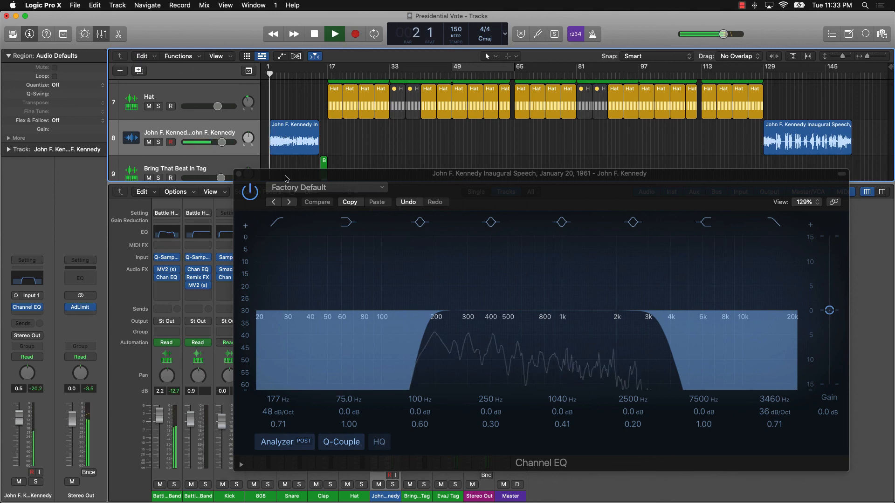
{"action": "left_click_drag", "start_coordinate": [286, 178], "coordinate": [378, 130]}
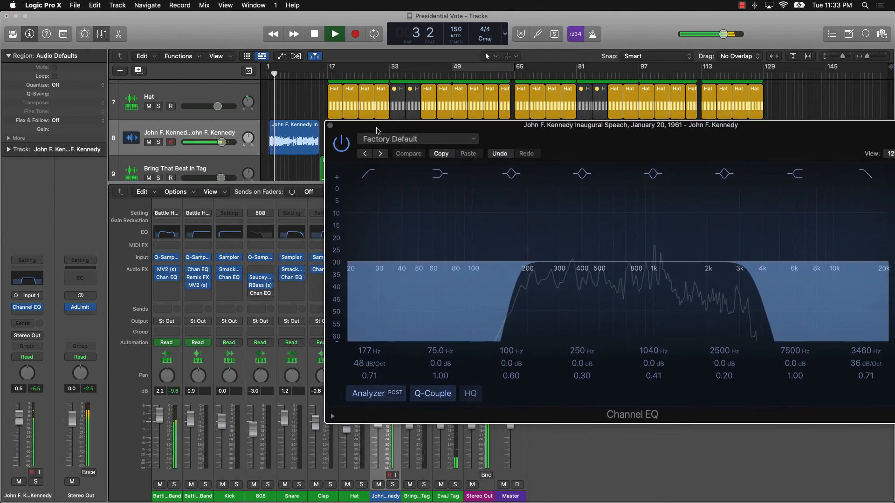
{"action": "left_click_drag", "start_coordinate": [377, 129], "coordinate": [376, 131]}
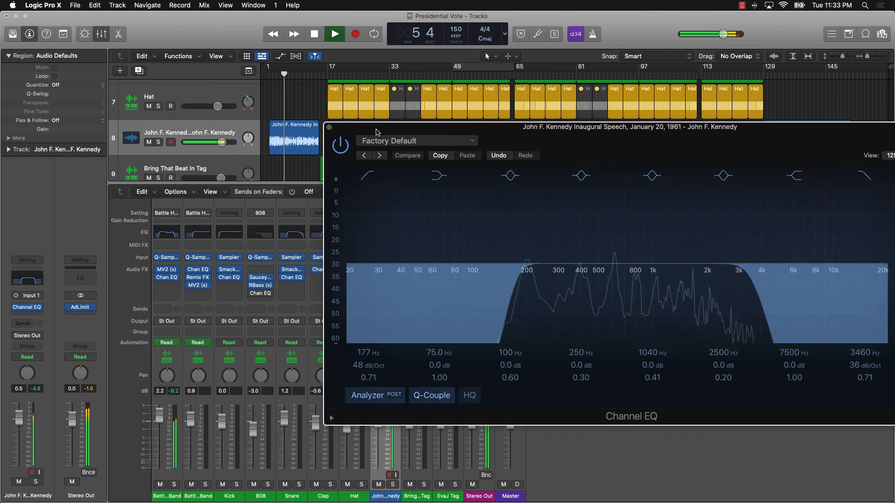
{"action": "key", "text": "space"}
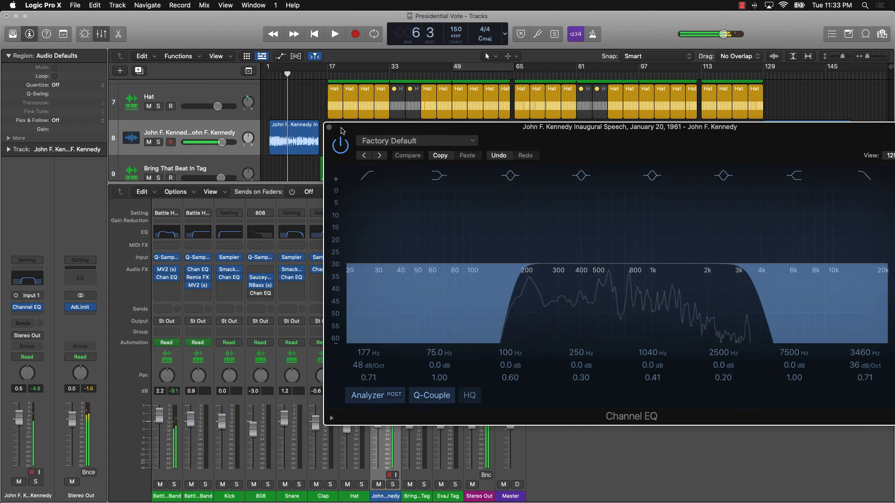
{"action": "key", "text": "super+w"}
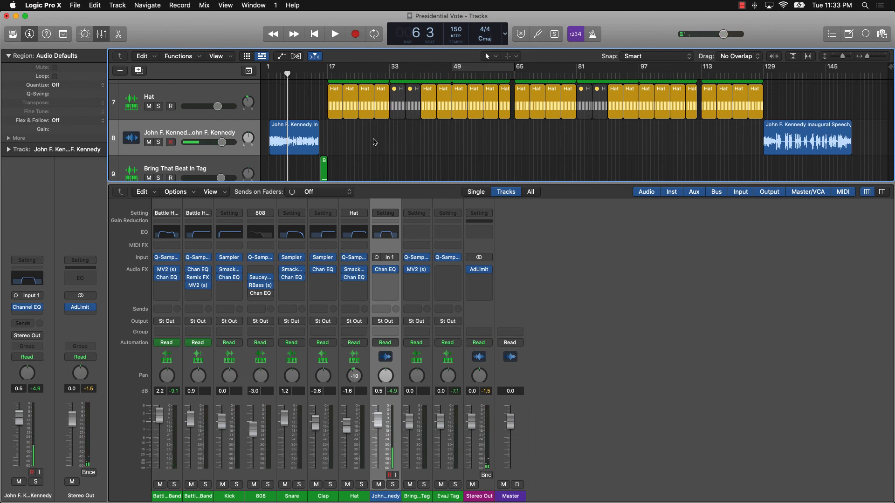
Select the second Battle Hymn track, place the playhead just before bar 17, and show its MV2 plug-in below the track regions.
{"action": "scroll", "coordinate": [376, 140], "scroll_direction": "up", "scroll_amount": 5}
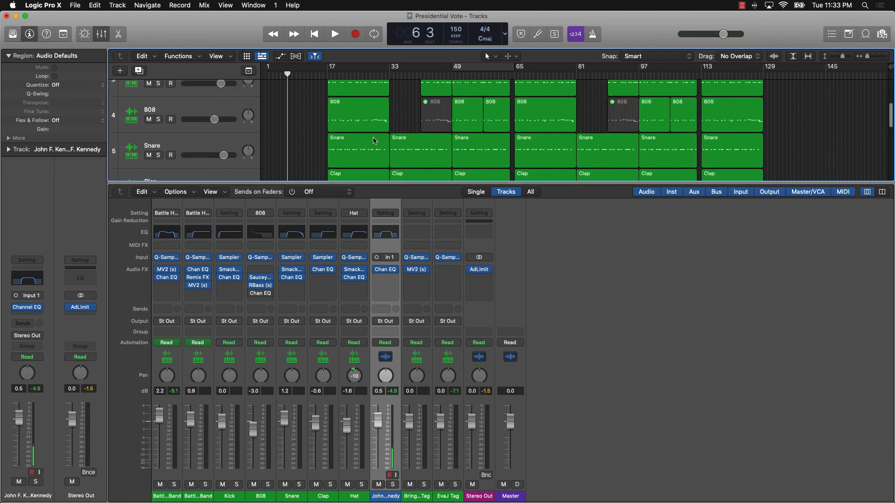
{"action": "scroll", "coordinate": [365, 148], "scroll_direction": "up", "scroll_amount": 5}
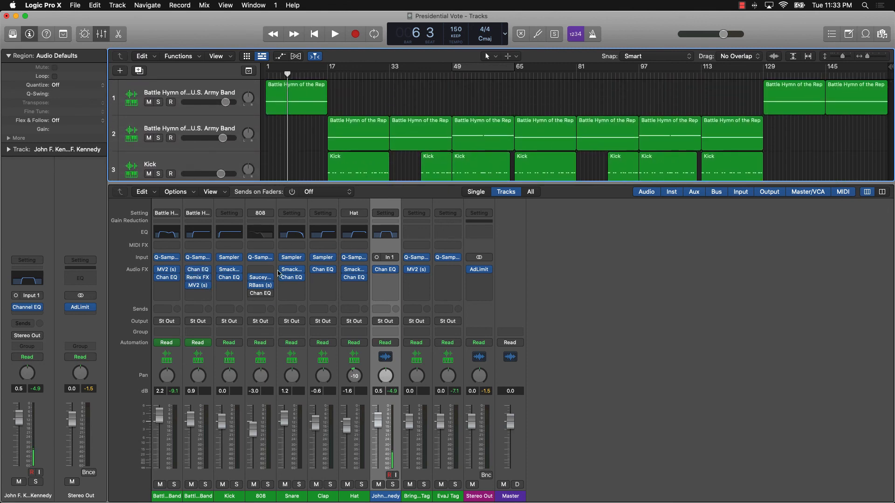
{"action": "left_click", "coordinate": [176, 132]}
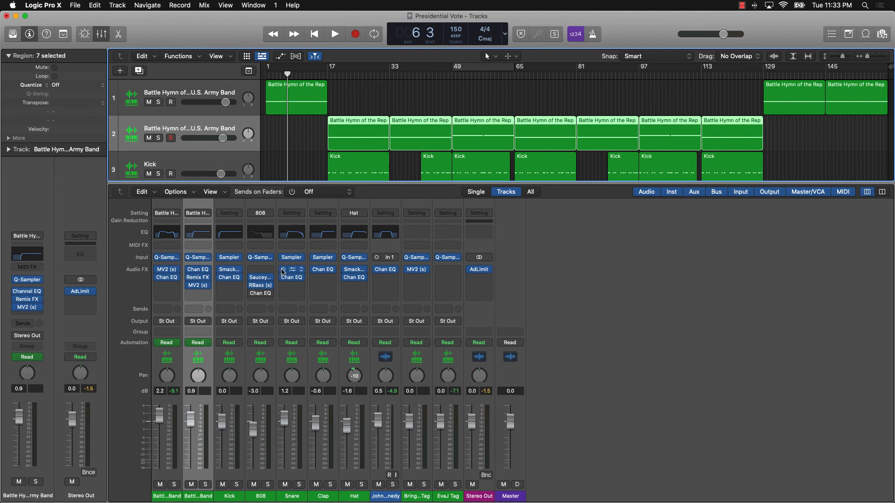
{"action": "left_click", "coordinate": [327, 76]}
{"action": "left_click", "coordinate": [198, 285]}
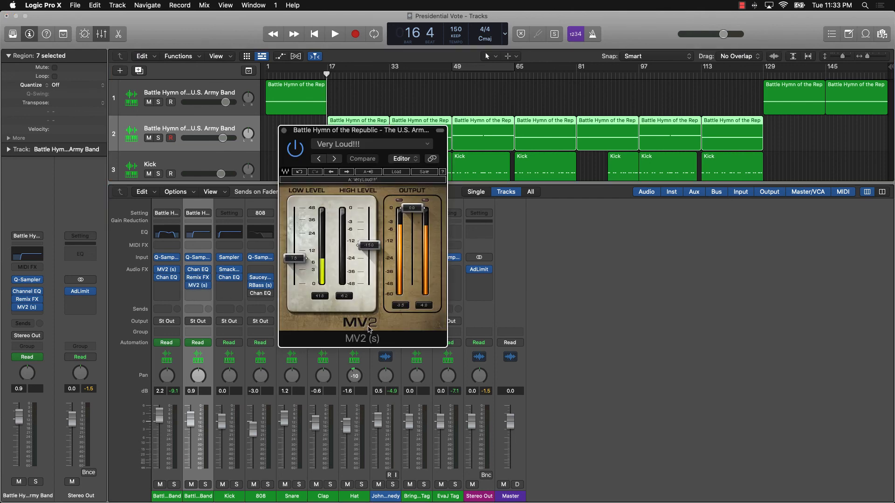
{"action": "left_click_drag", "start_coordinate": [373, 131], "coordinate": [372, 248]}
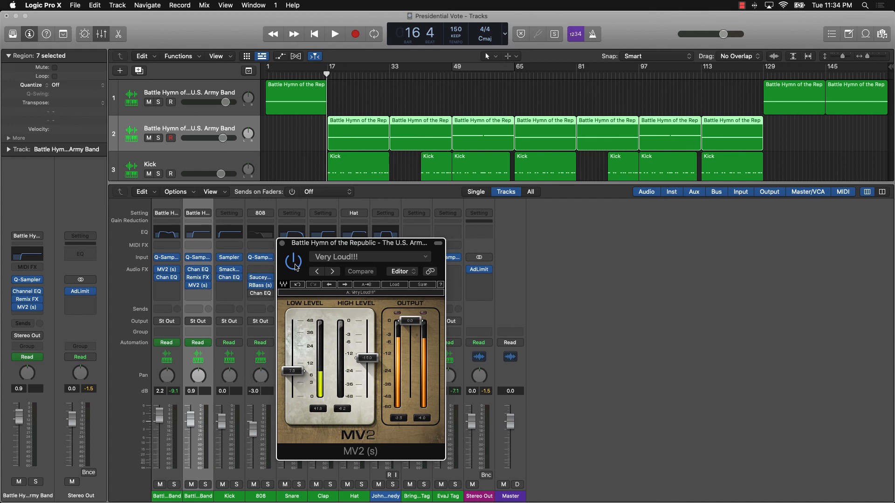
Bypass MV2 on the second Battle Hymn track and play the section starting just before bar 17.
{"action": "left_click", "coordinate": [295, 267]}
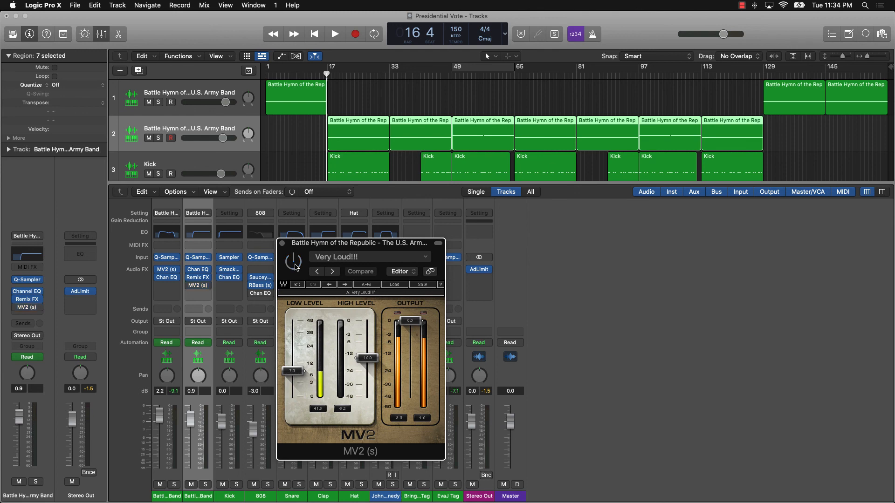
{"action": "key", "text": "space"}
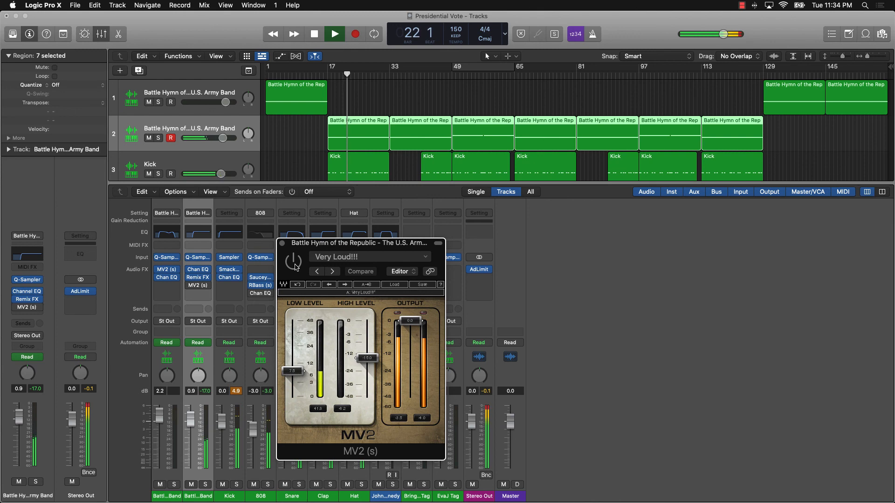
{"action": "key", "text": "space"}
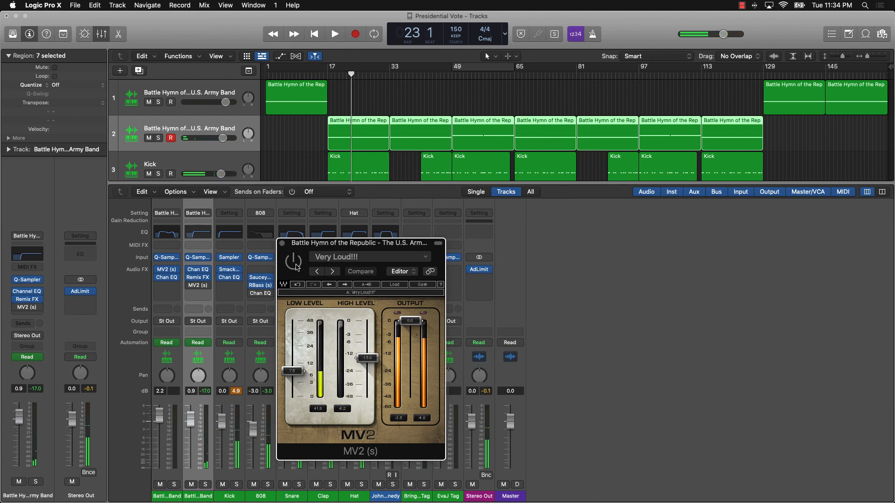
Return the playhead to bar 17 and re-enable MV2 on the second Battle Hymn track.
{"action": "left_click", "coordinate": [323, 75]}
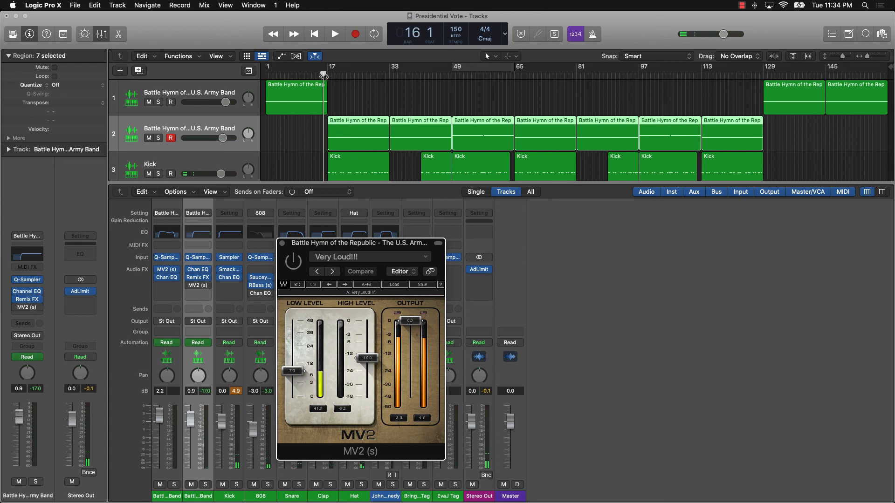
{"action": "left_click_drag", "start_coordinate": [324, 76], "coordinate": [327, 76]}
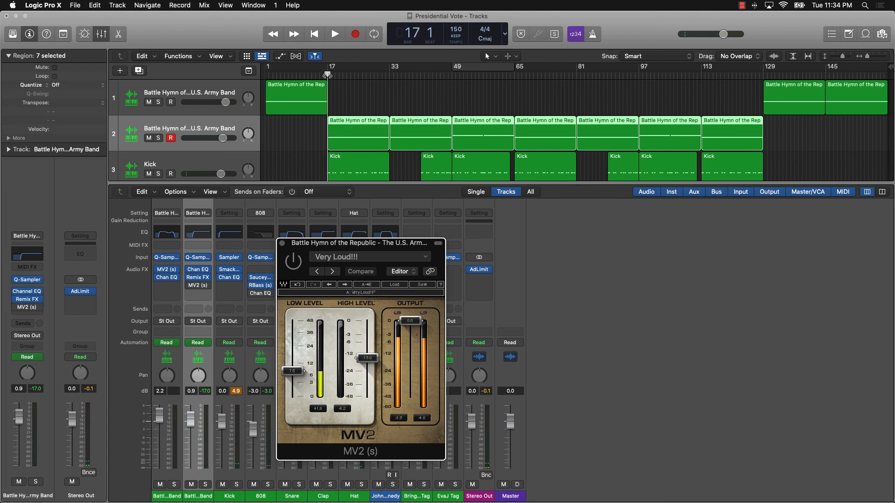
{"action": "left_click", "coordinate": [294, 267]}
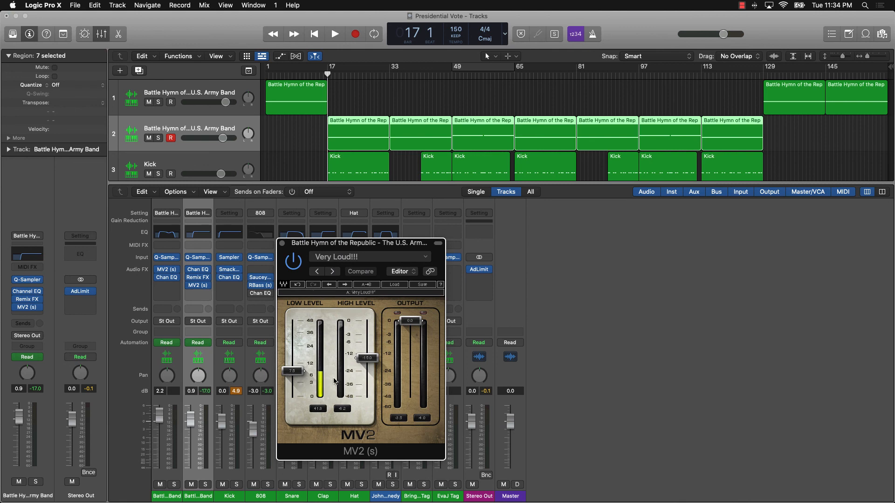
Play the section from bar 17 with MV2 active on the second Battle Hymn track, and close the plug-in.
{"action": "key", "text": "space"}
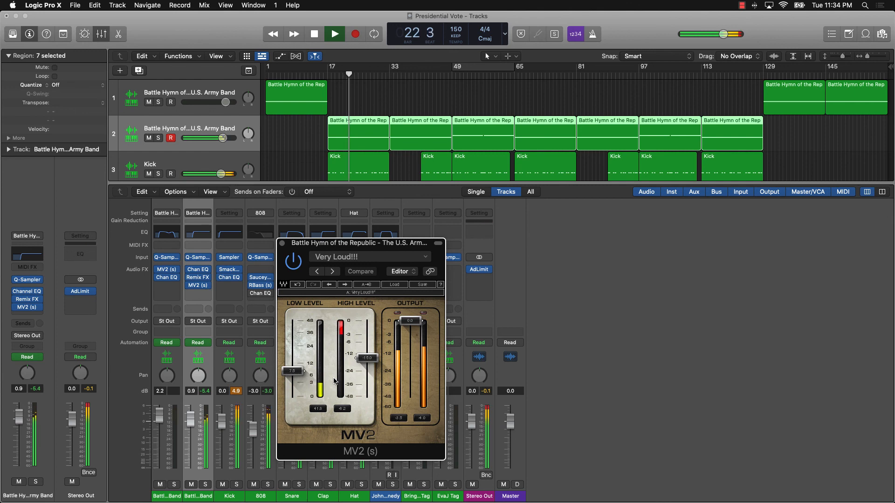
{"action": "key", "text": "space"}
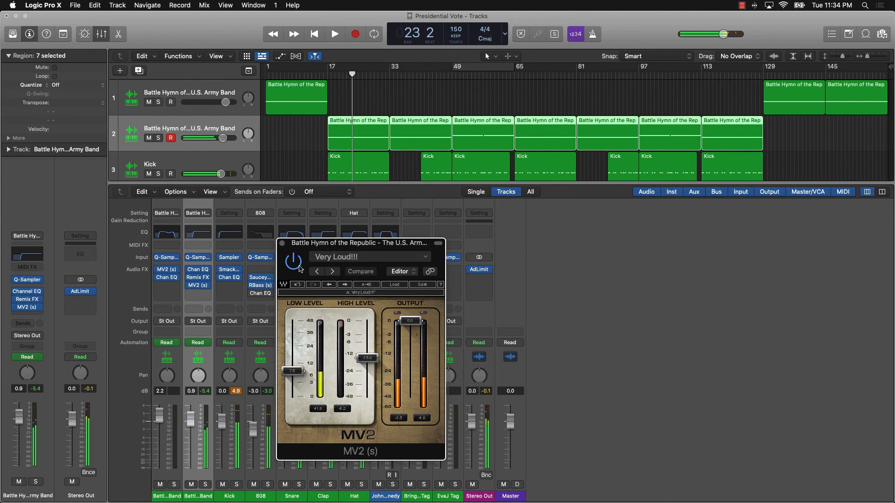
{"action": "left_click", "coordinate": [283, 244]}
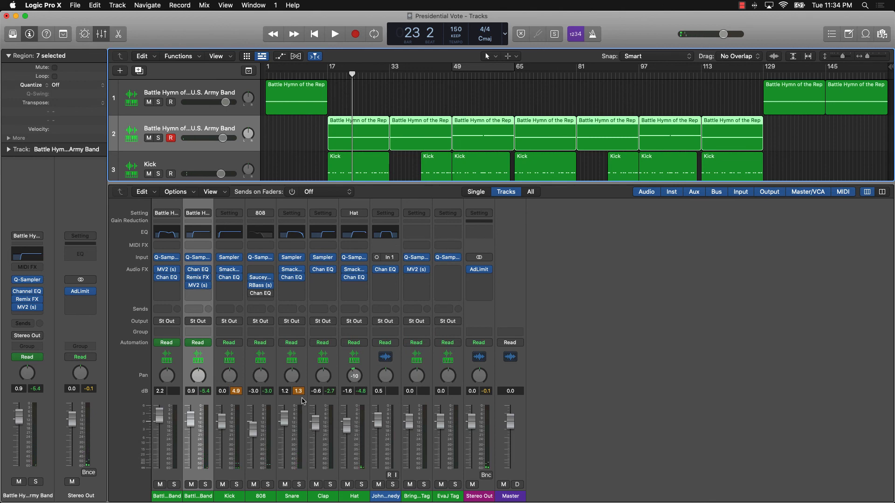
Select the Kick track, bypass its Smack Attack plug-in, and play the section from bar 17.
{"action": "left_click", "coordinate": [214, 164]}
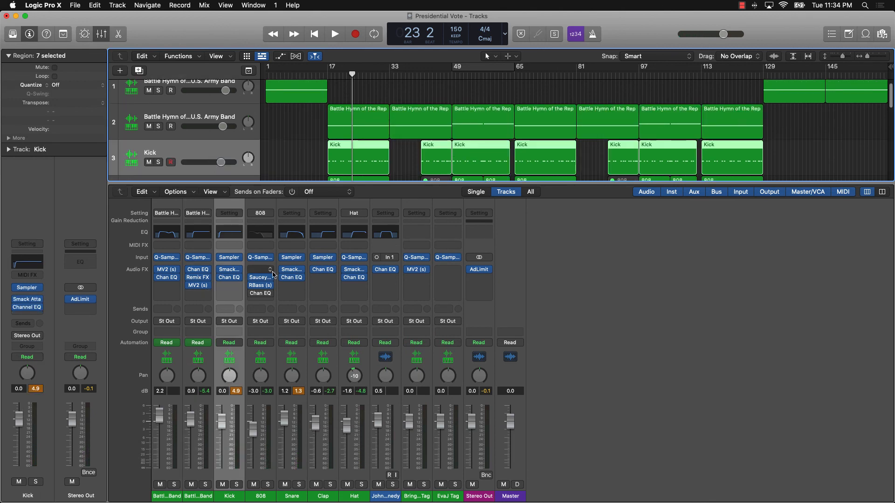
{"action": "left_click", "coordinate": [229, 272]}
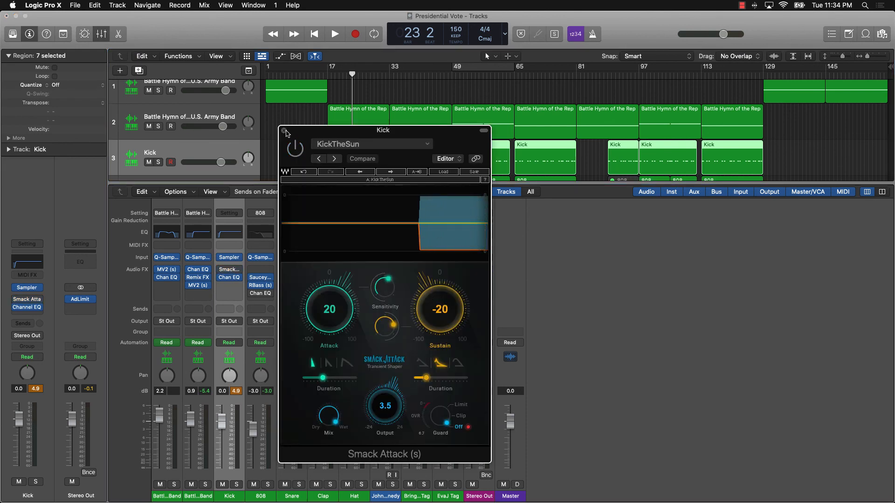
{"action": "left_click", "coordinate": [284, 131]}
{"action": "left_click", "coordinate": [331, 76]}
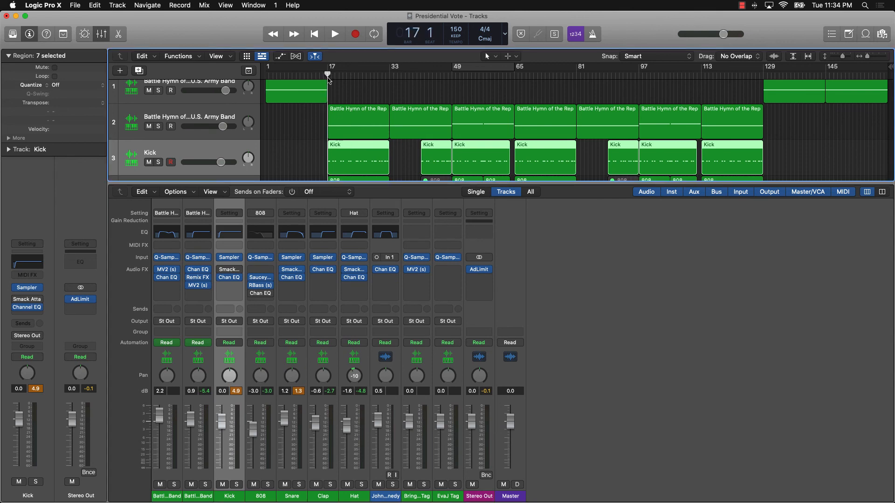
{"action": "key", "text": "space"}
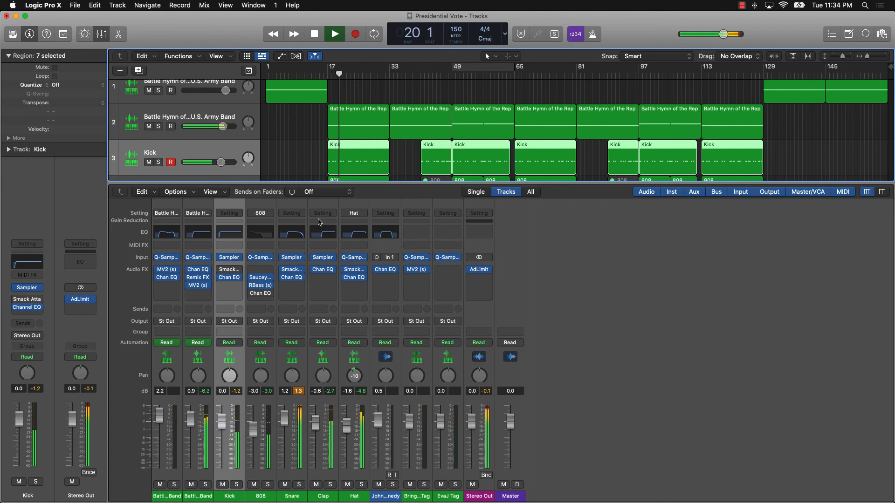
{"action": "key", "text": "space"}
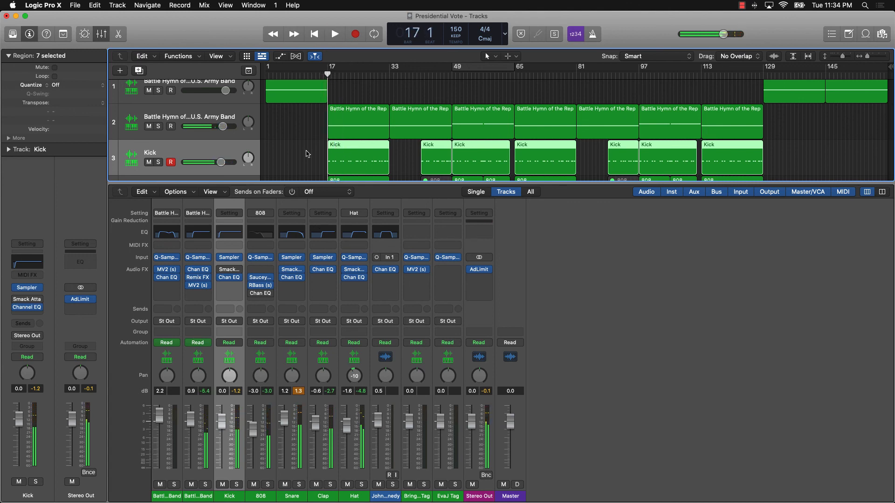
Re-enable Smack Attack on the Kick track and replay the section from bar 17.
{"action": "left_click", "coordinate": [221, 272]}
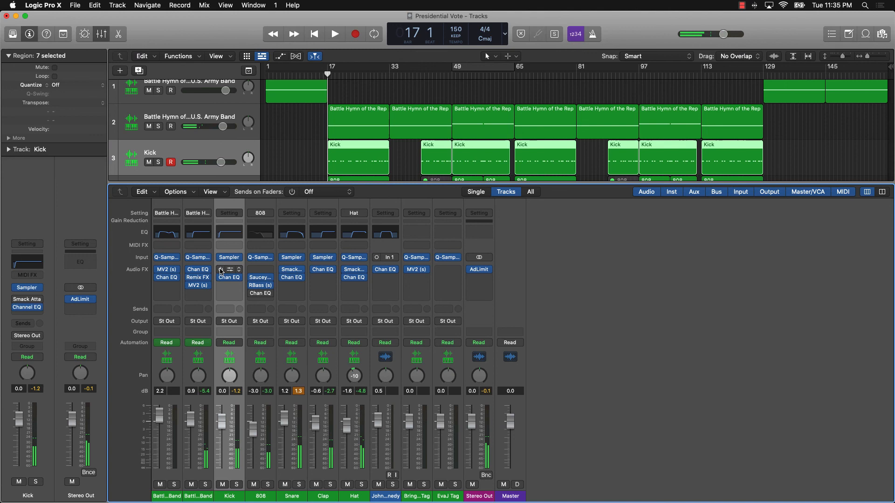
{"action": "left_click", "coordinate": [306, 154]}
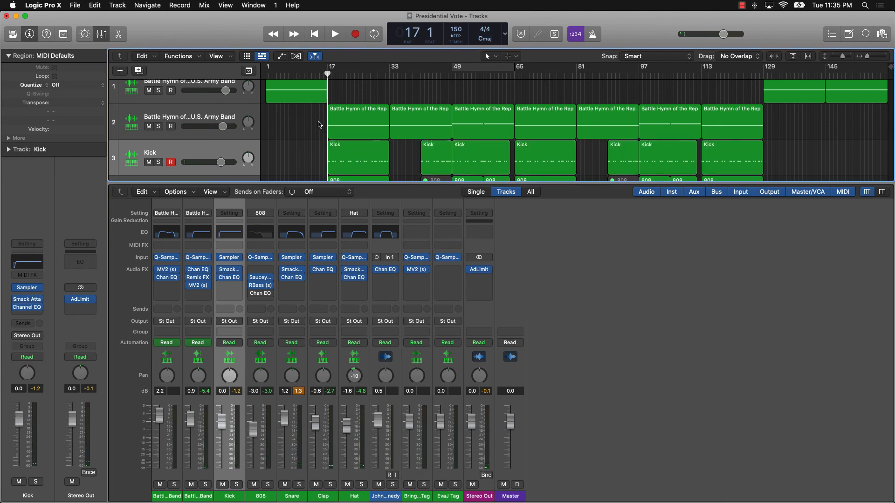
{"action": "key", "text": "space"}
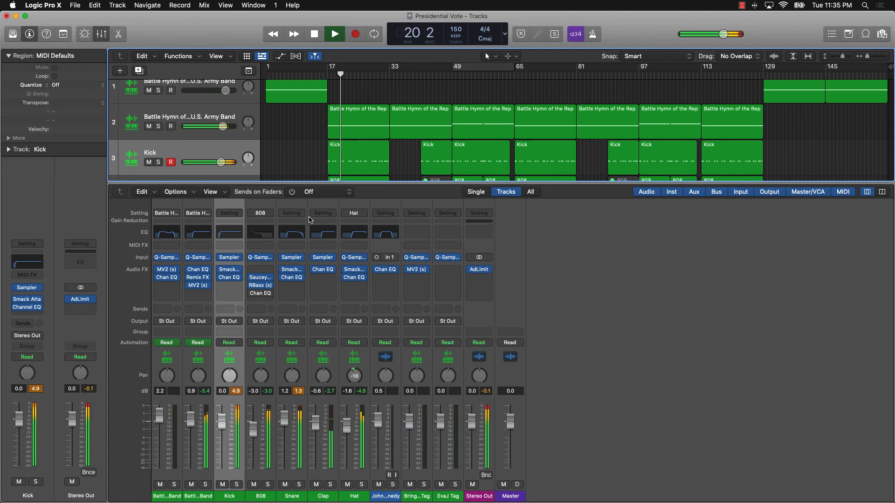
{"action": "key", "text": "space"}
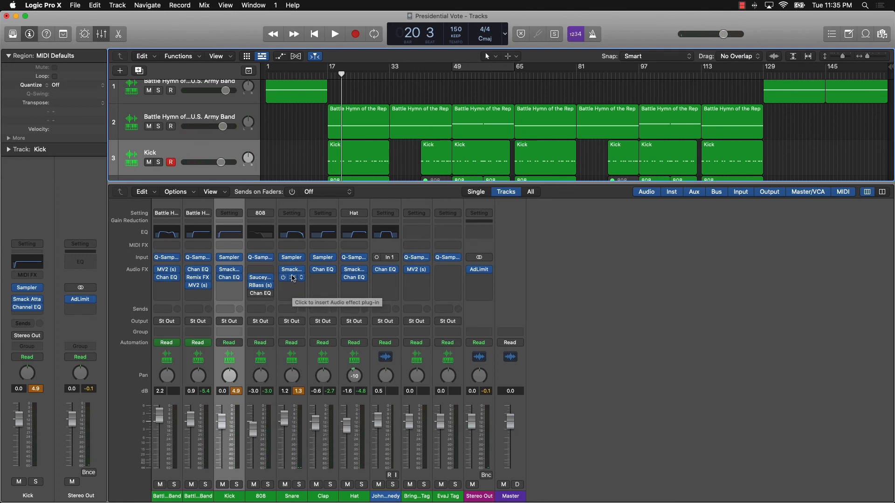
Bypass Smack Attack on the Snare track, play from bar 17, and return the playhead to bar 17.
{"action": "scroll", "coordinate": [296, 160], "scroll_direction": "down", "scroll_amount": 5}
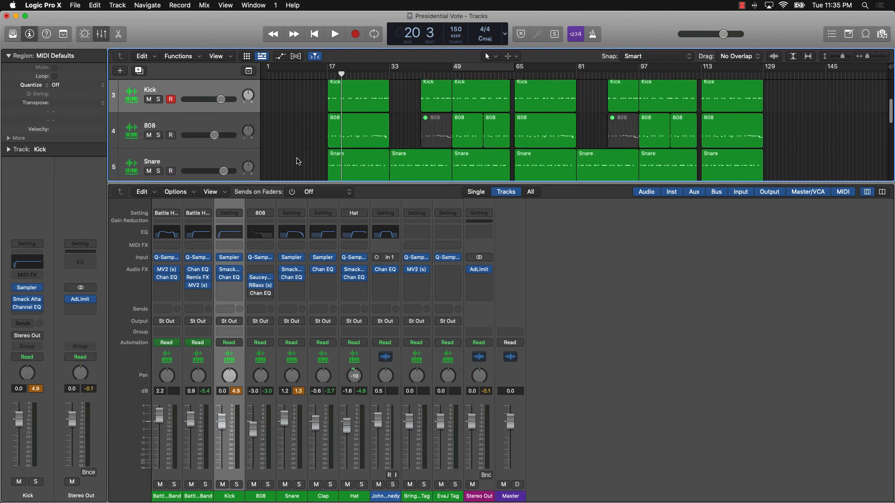
{"action": "left_click", "coordinate": [282, 271]}
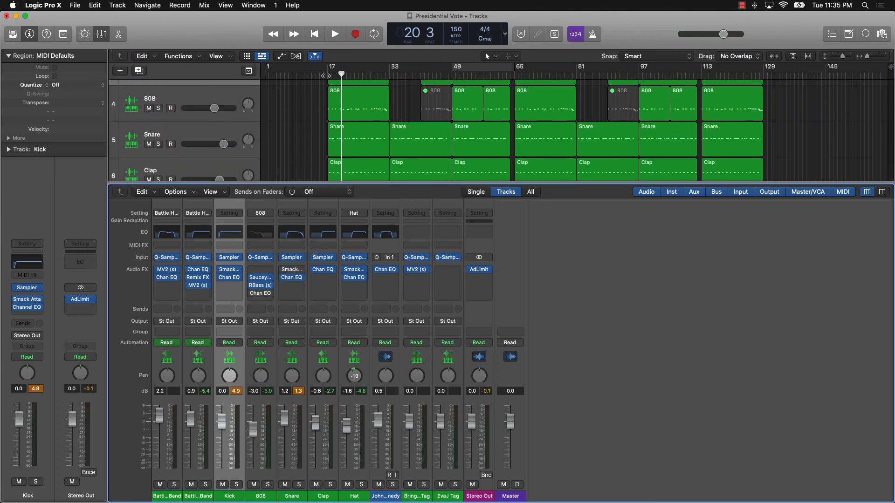
{"action": "left_click", "coordinate": [327, 73]}
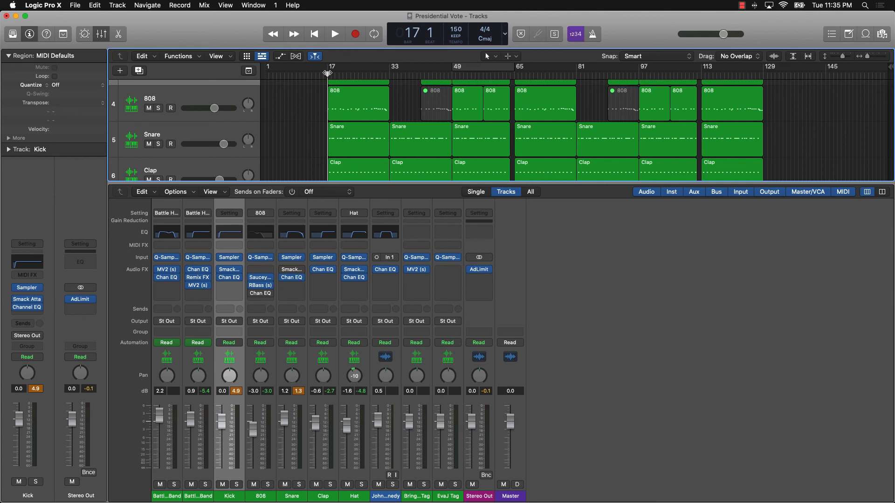
{"action": "key", "text": "space"}
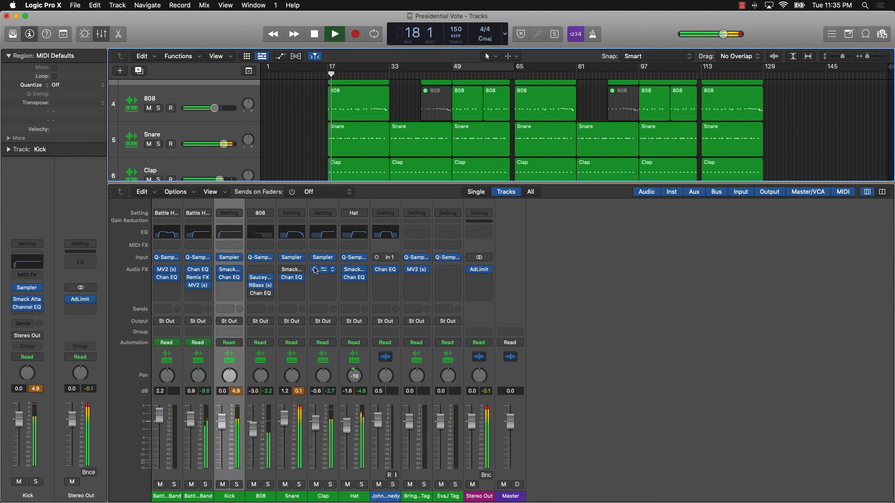
{"action": "mouse_move", "coordinate": [298, 278]}
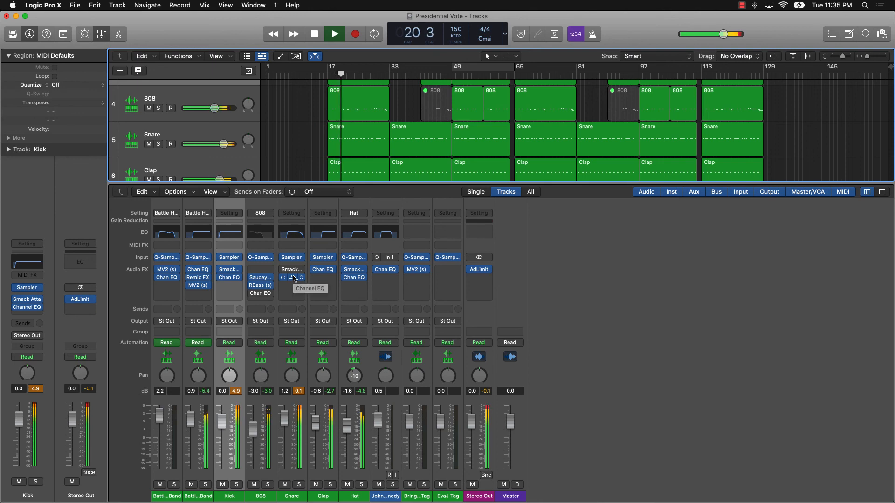
{"action": "key", "text": "space"}
{"action": "key", "text": "comma"}
{"action": "key", "text": "comma"}
{"action": "key", "text": "comma"}
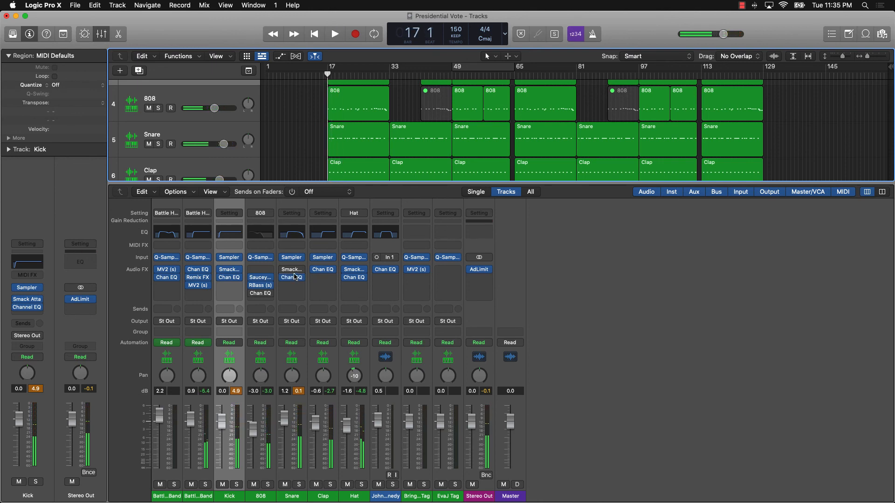
Re-enable Smack Attack on the Snare track and replay the section from bar 17.
{"action": "left_click", "coordinate": [284, 271]}
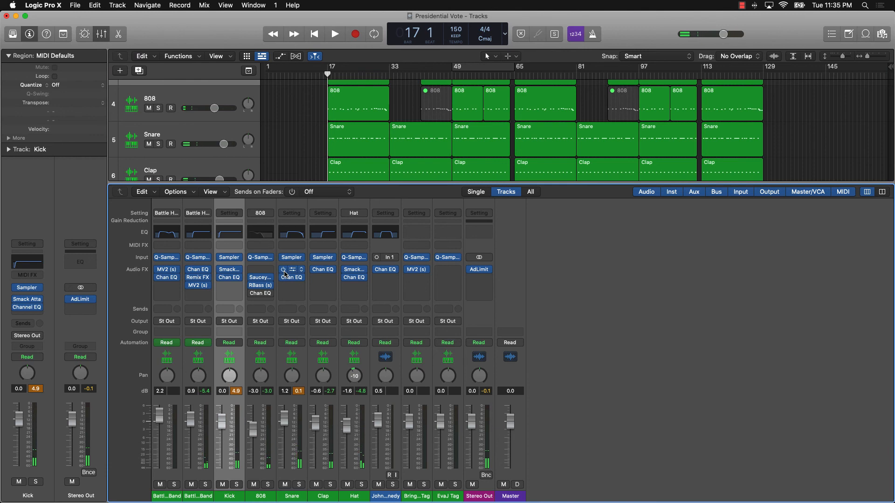
{"action": "key", "text": "space"}
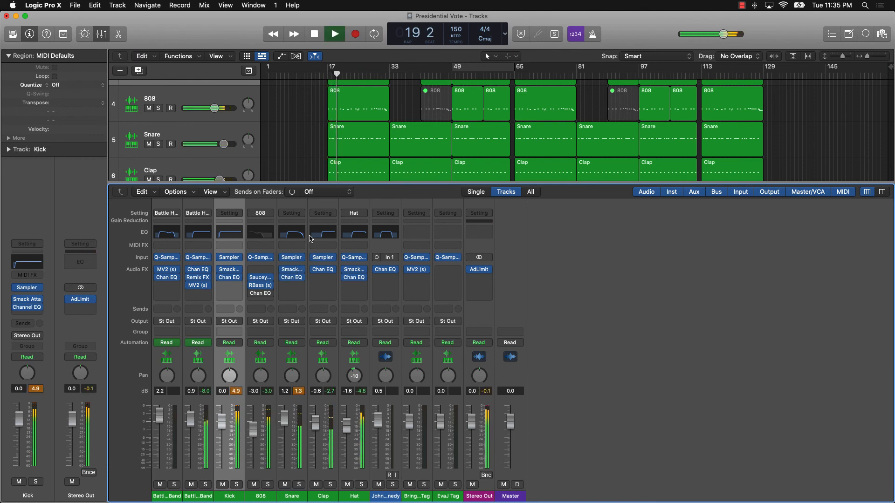
{"action": "key", "text": "space"}
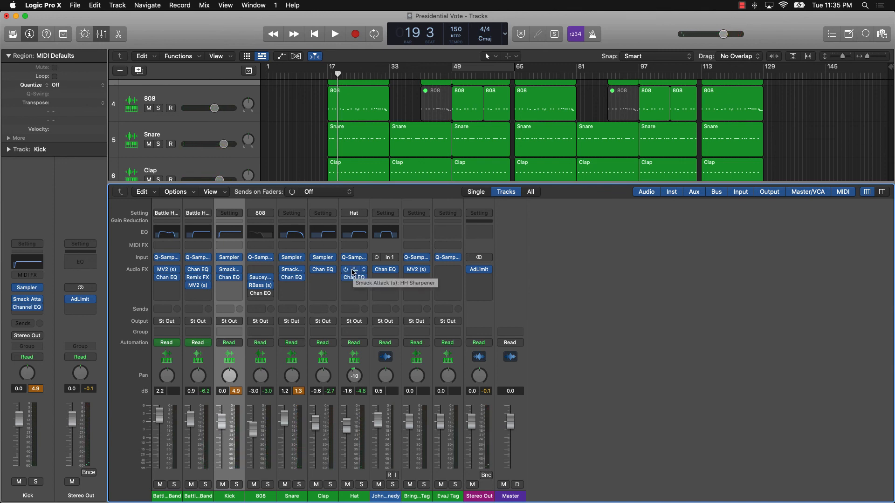
Show the Hat track's Smack Attack with the HH Sharpener preset, bypass it, and play the section from bar 17.
{"action": "left_click", "coordinate": [353, 273]}
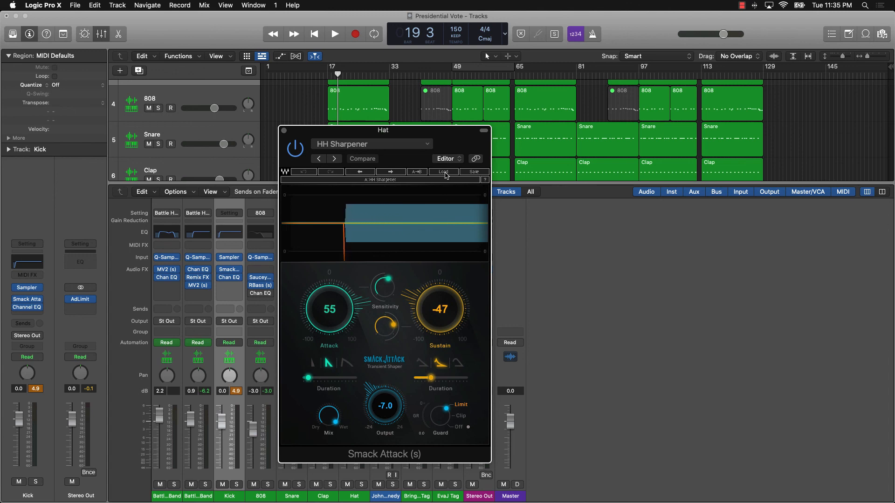
{"action": "left_click", "coordinate": [296, 142]}
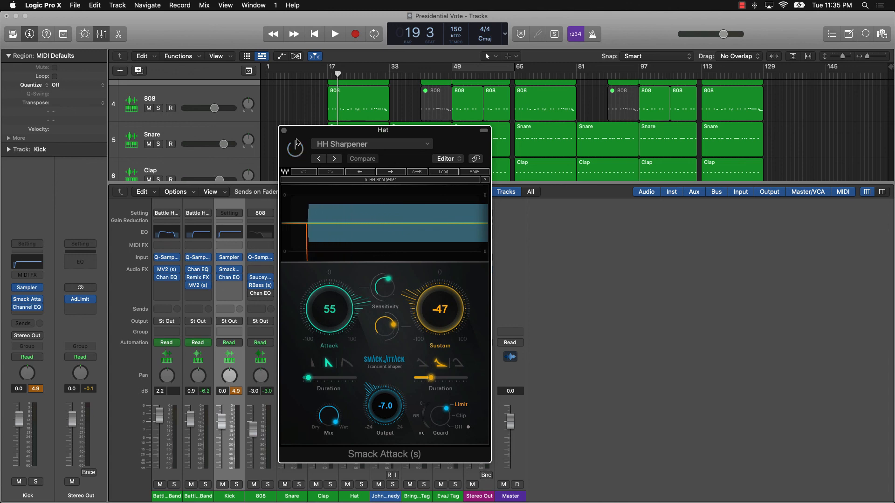
{"action": "left_click", "coordinate": [284, 131]}
{"action": "scroll", "coordinate": [338, 104], "scroll_direction": "down", "scroll_amount": 3}
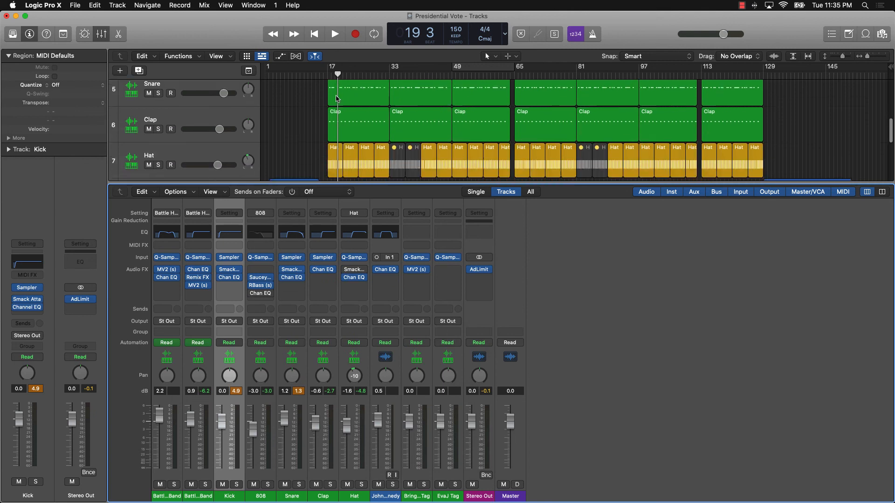
{"action": "left_click", "coordinate": [326, 78]}
{"action": "key", "text": "space"}
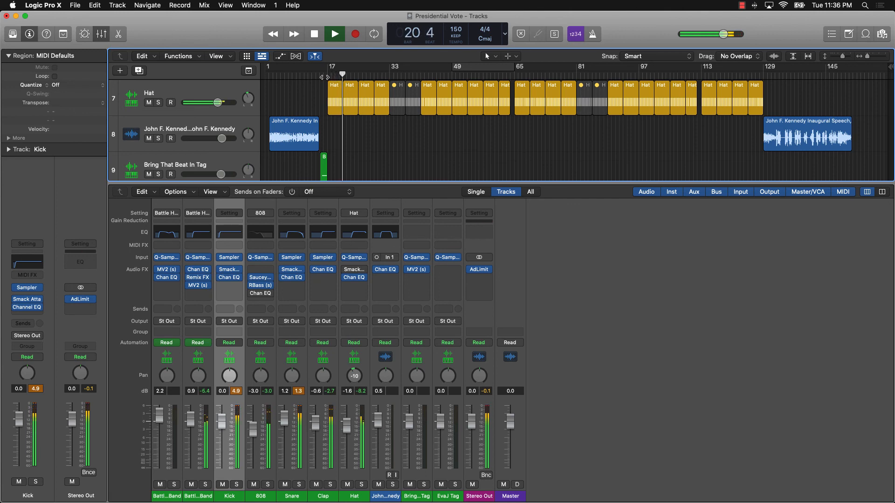
{"action": "key", "text": "space"}
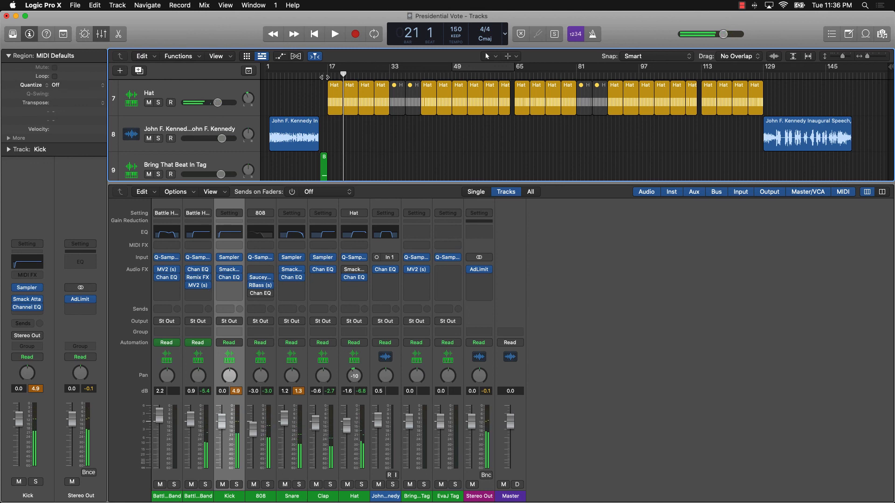
Re-enable Smack Attack on the Hat track and replay the section from bar 17.
{"action": "left_click", "coordinate": [346, 271]}
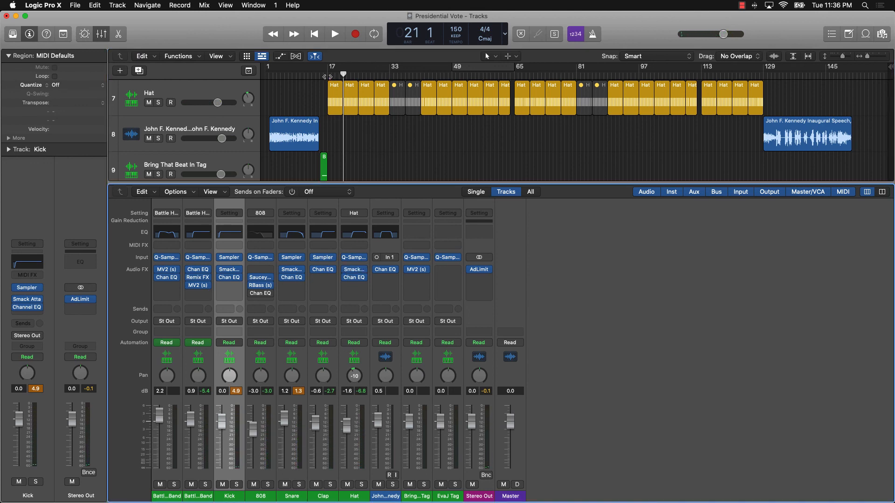
{"action": "left_click", "coordinate": [328, 75]}
{"action": "key", "text": "space"}
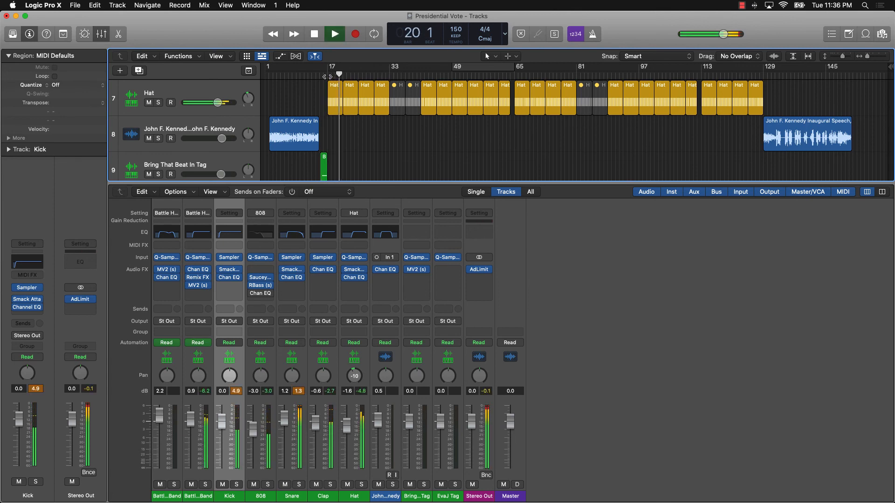
{"action": "key", "text": "space"}
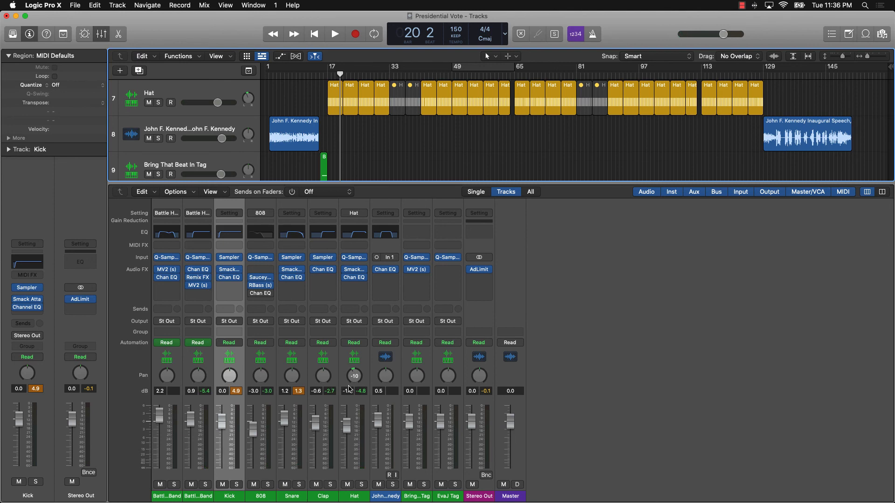
Clear the mixer's peak levels and adjust the gain of the Stereo Out's Adaptive Limiter, trying 5.0 dB.
{"action": "left_click", "coordinate": [303, 394]}
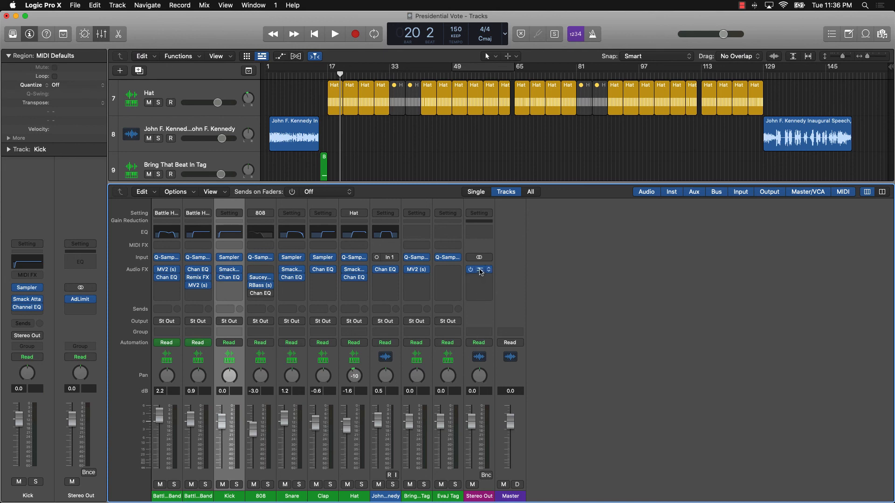
{"action": "left_click", "coordinate": [481, 272]}
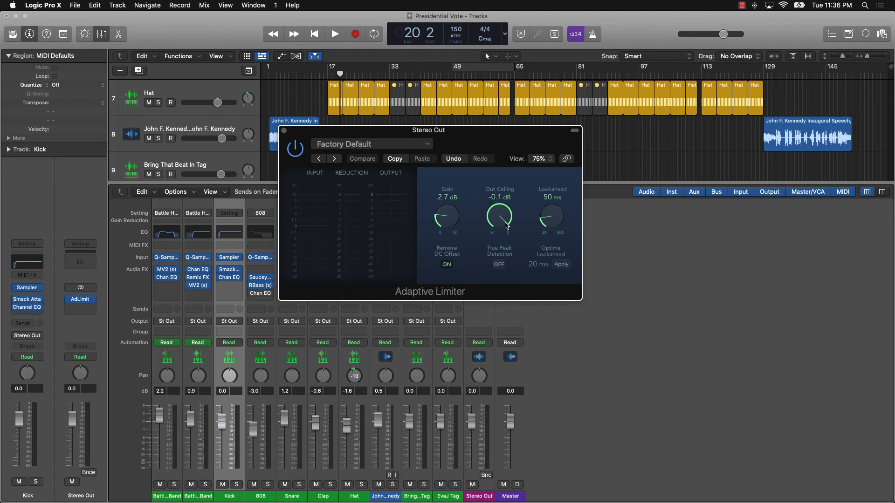
{"action": "left_click_drag", "start_coordinate": [507, 226], "coordinate": [506, 228]}
{"action": "scroll", "coordinate": [444, 204], "scroll_direction": "up", "scroll_amount": 5}
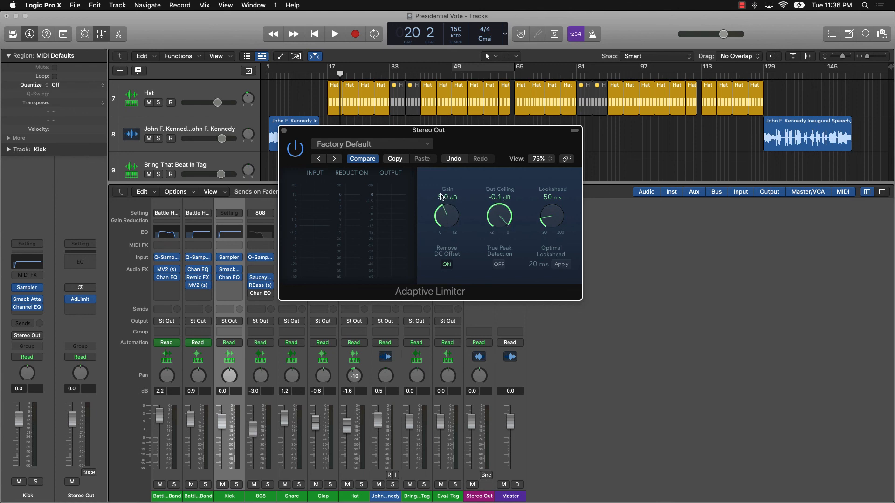
{"action": "left_click_drag", "start_coordinate": [437, 208], "coordinate": [436, 220]}
{"action": "left_click", "coordinate": [284, 131]}
Return the playhead to bar 1 and hide the mixer and editor areas so only the track arrangement is displayed.
{"action": "left_click", "coordinate": [509, 162]}
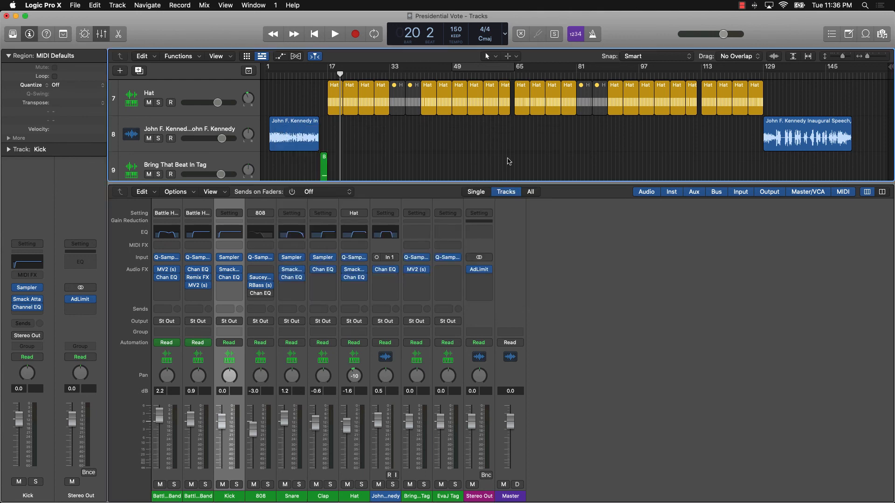
{"action": "key", "text": "Return"}
{"action": "key", "text": "p"}
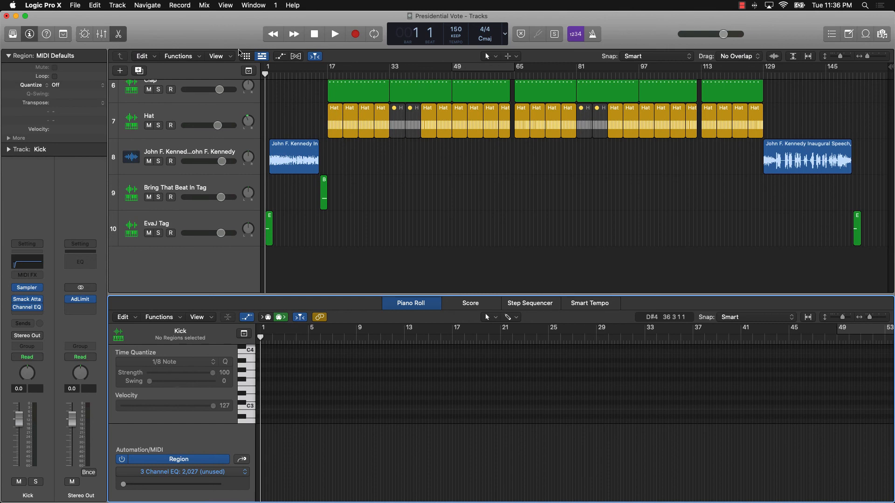
{"action": "left_click", "coordinate": [120, 36]}
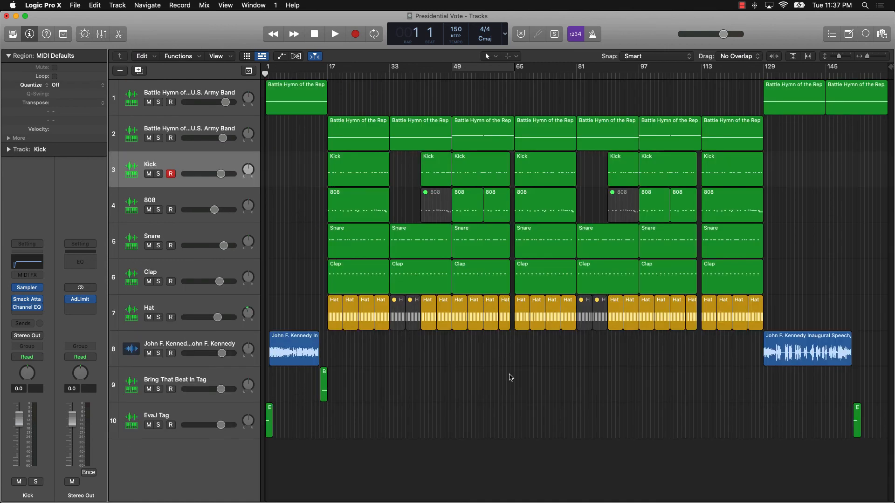
Reduce the track height so all ten tracks fit, and turn off record enable on the Kick track.
{"action": "scroll", "coordinate": [509, 375], "scroll_direction": "down", "scroll_amount": 1}
{"action": "scroll", "coordinate": [509, 375], "scroll_direction": "down", "scroll_amount": 2}
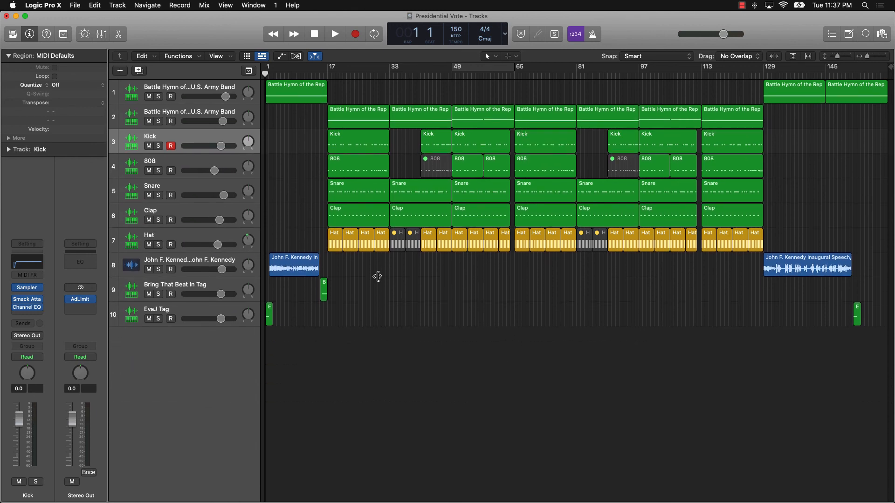
{"action": "left_click", "coordinate": [172, 147]}
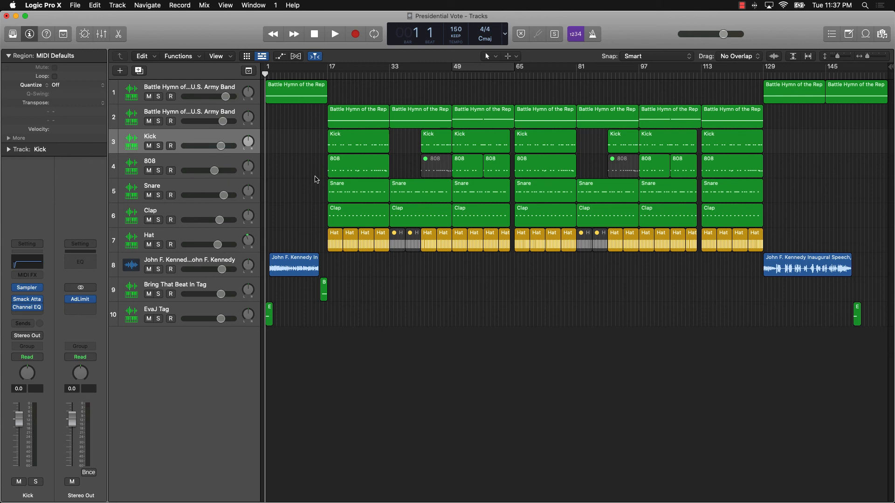